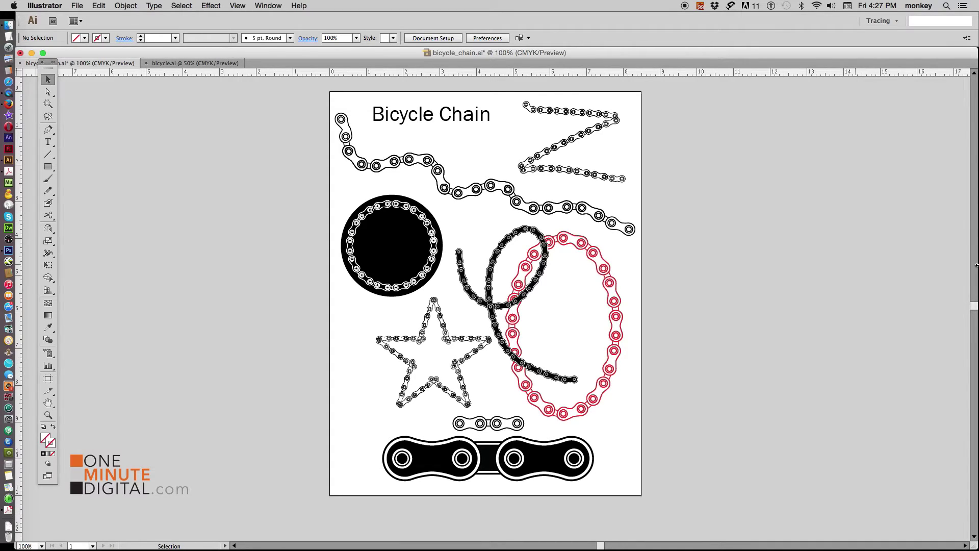
# Open the File menu while the Bicycle Chain example sheet is showing
pyautogui.click(78, 5)
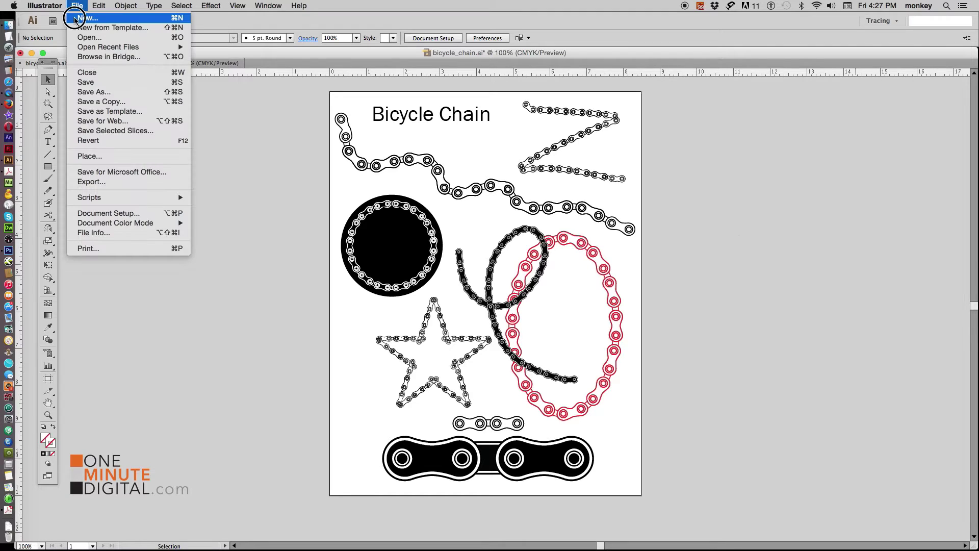
# Create a new document, Untitled-14, keeping the default Letter size settings
pyautogui.click(83, 18)
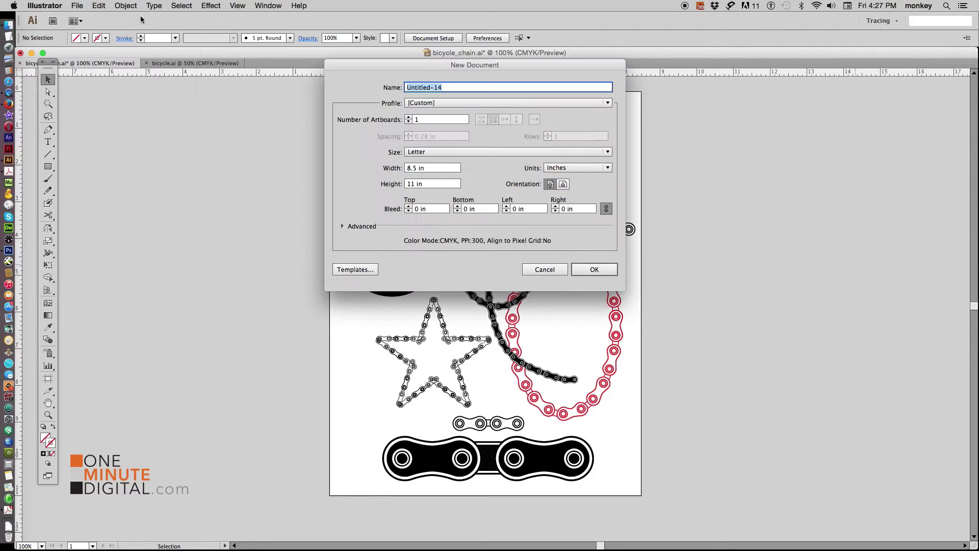
pyautogui.click(605, 272)
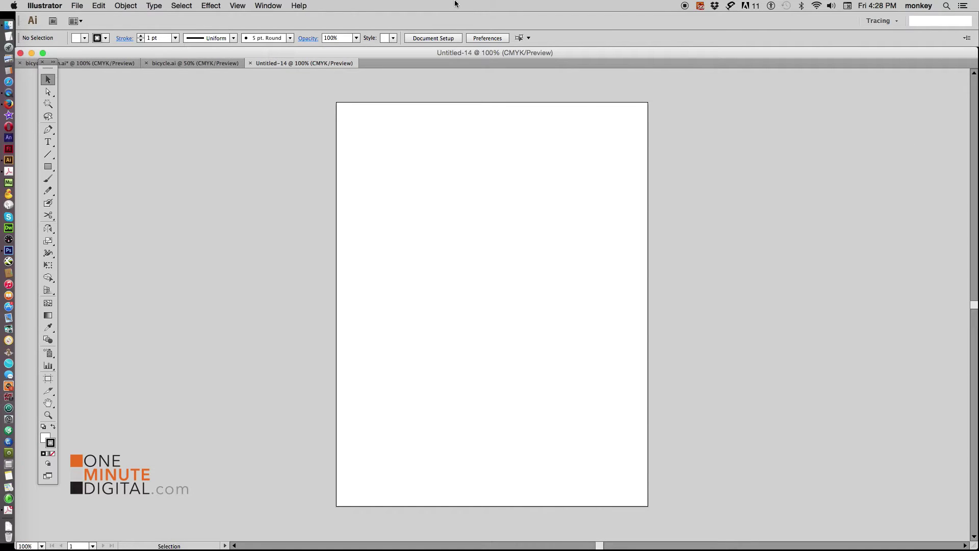
# Open the Brushes, Stroke and Pathfinder panels from the Window menu
pyautogui.click(270, 7)
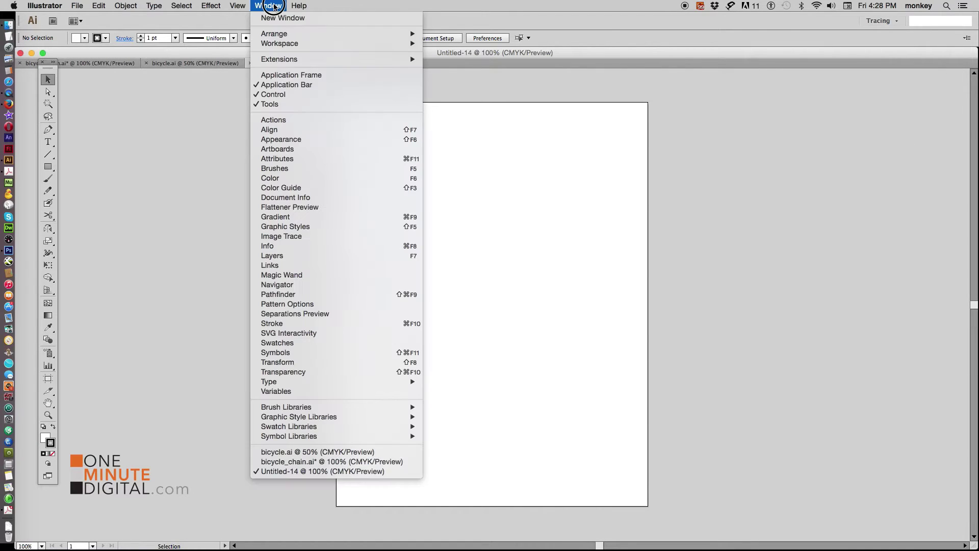
pyautogui.click(306, 169)
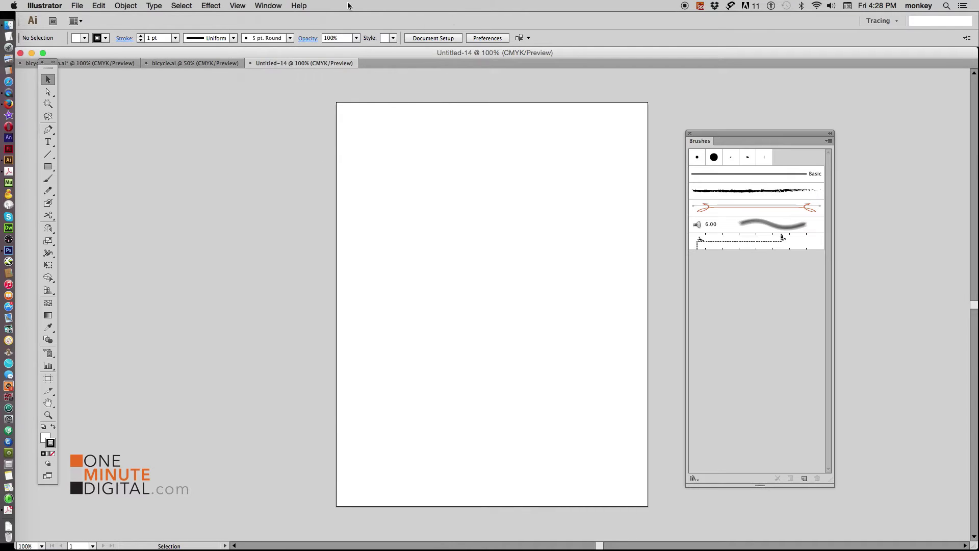
pyautogui.click(268, 5)
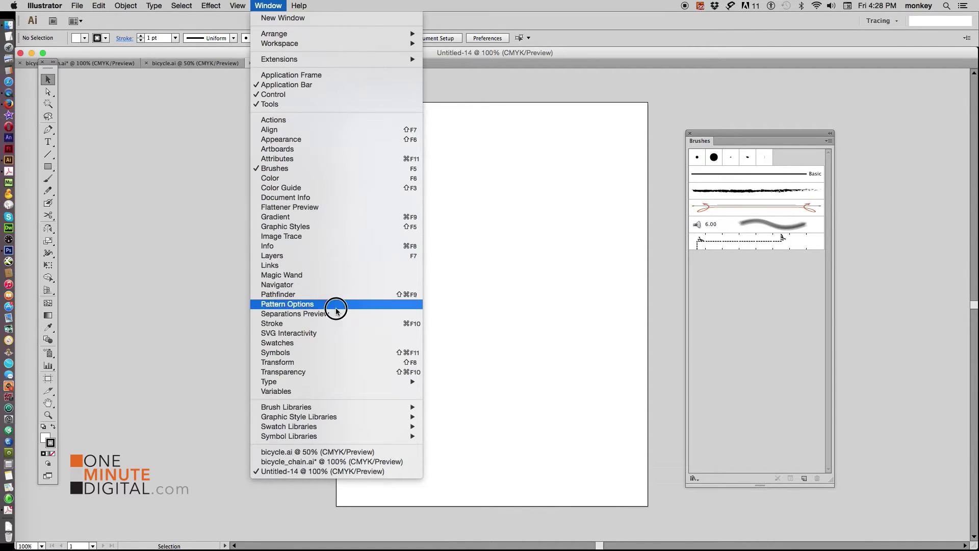
pyautogui.click(340, 323)
pyautogui.click(267, 6)
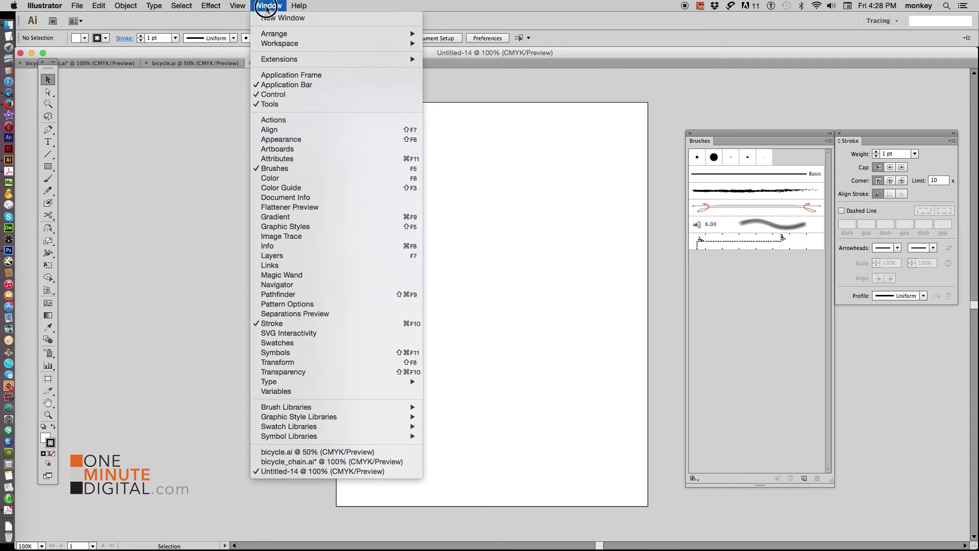
pyautogui.click(339, 295)
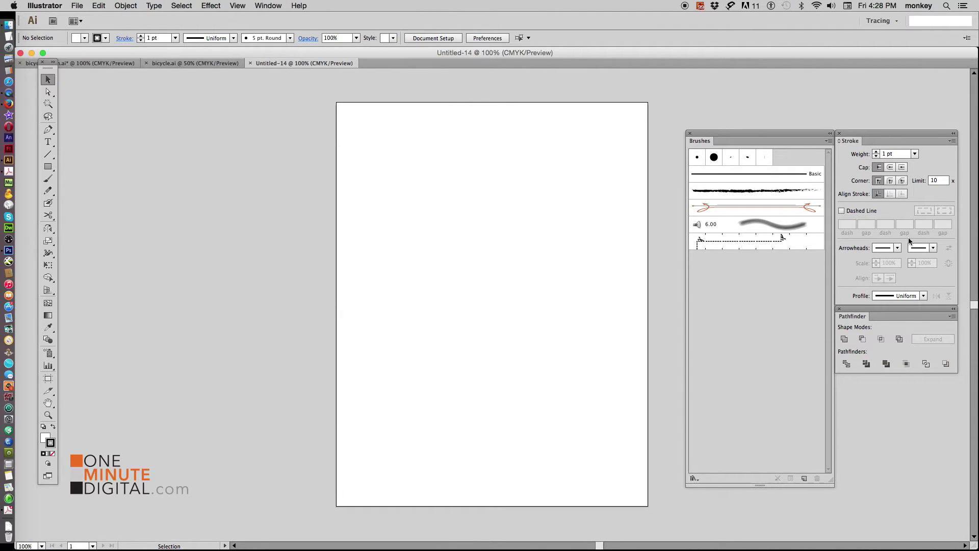
# Look through the View menu without changes, then reveal the hidden shape tools
pyautogui.click(239, 6)
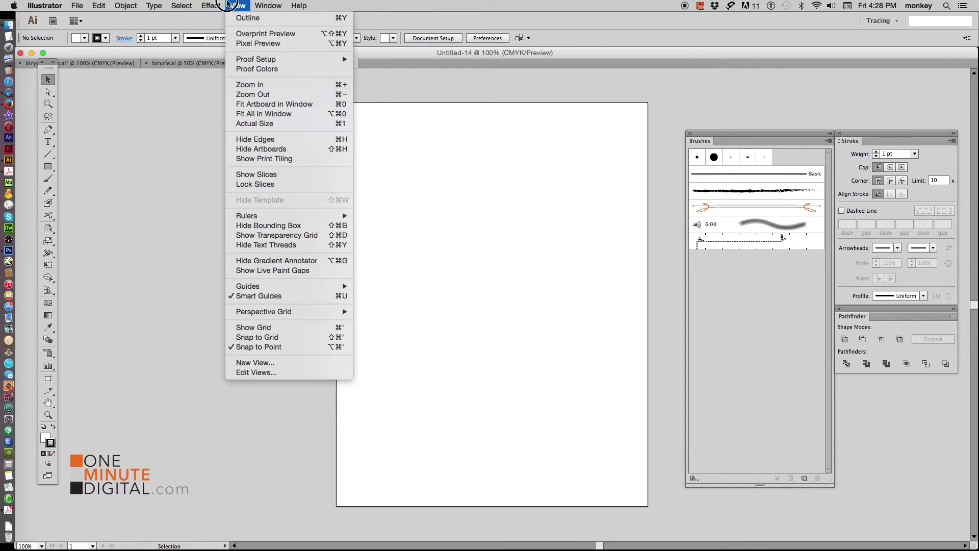
pyautogui.click(231, 6)
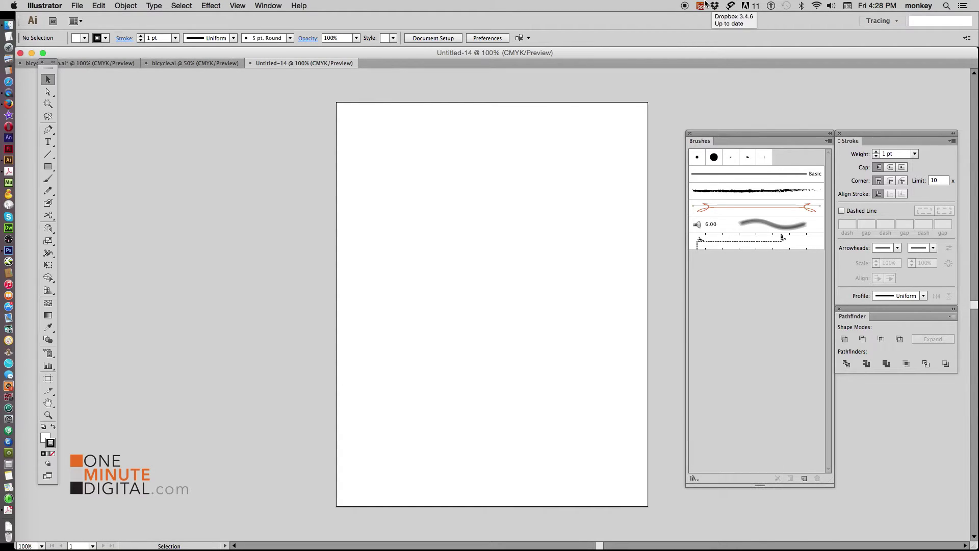
pyautogui.click(48, 166)
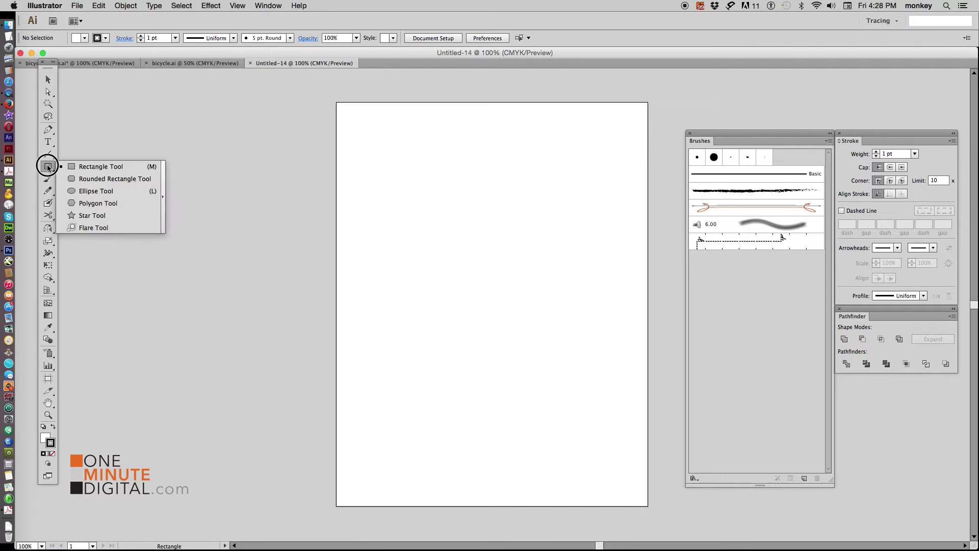
# Draw a circle with the Ellipse Tool in the upper left of the page
pyautogui.moveTo(47, 165); pyautogui.dragTo(89, 194)
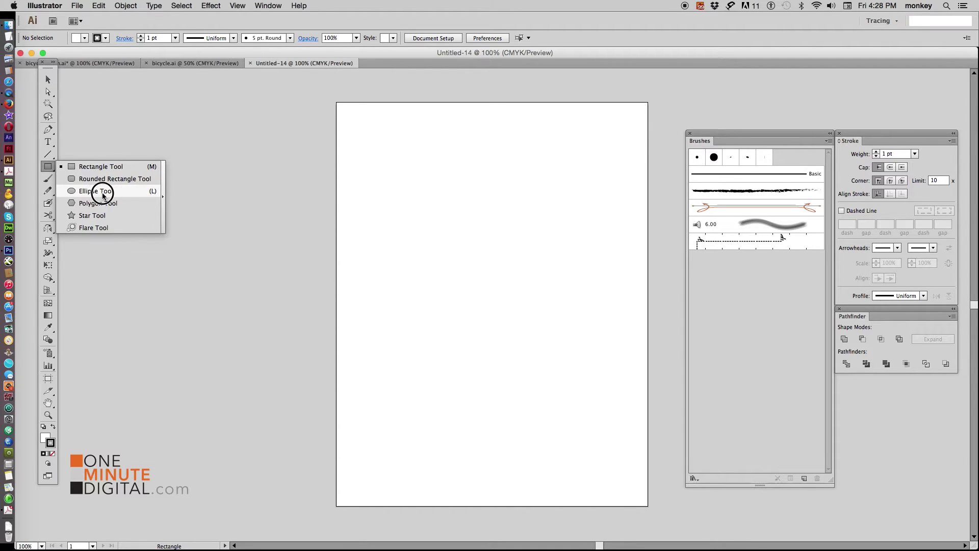
pyautogui.click(89, 192)
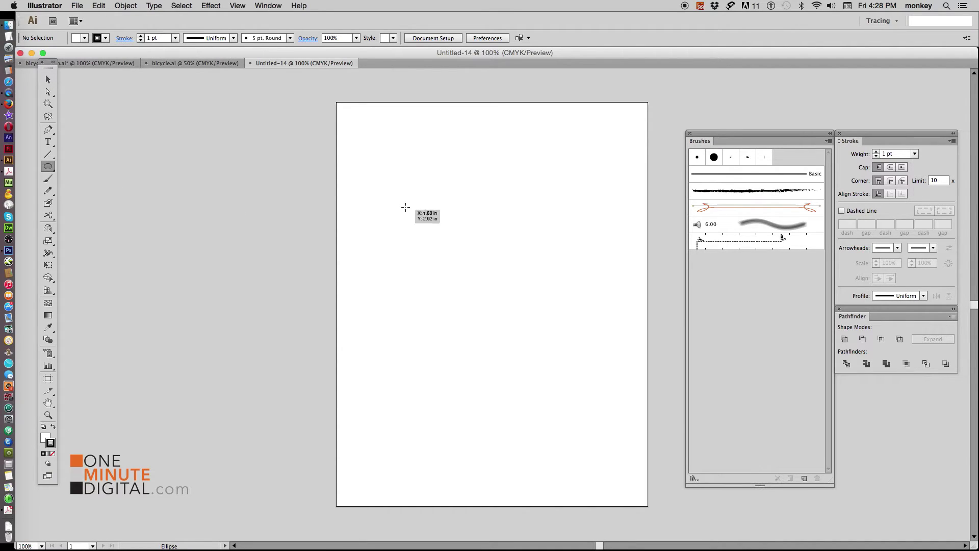
pyautogui.moveTo(401, 203); pyautogui.dragTo(470, 271)
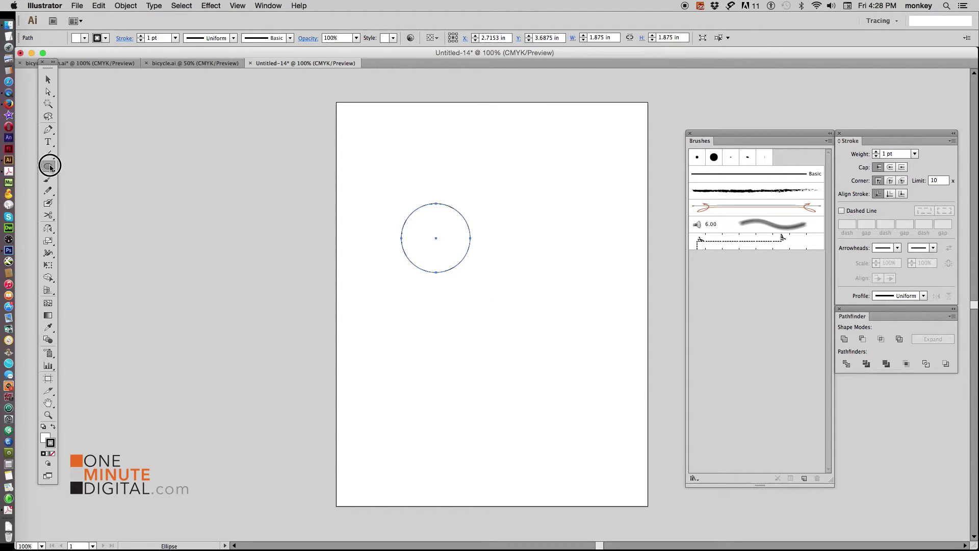
# Draw a square right of the circle, then marquee-select both shapes
pyautogui.moveTo(48, 166); pyautogui.dragTo(80, 164)
pyautogui.moveTo(483, 220); pyautogui.dragTo(521, 258)
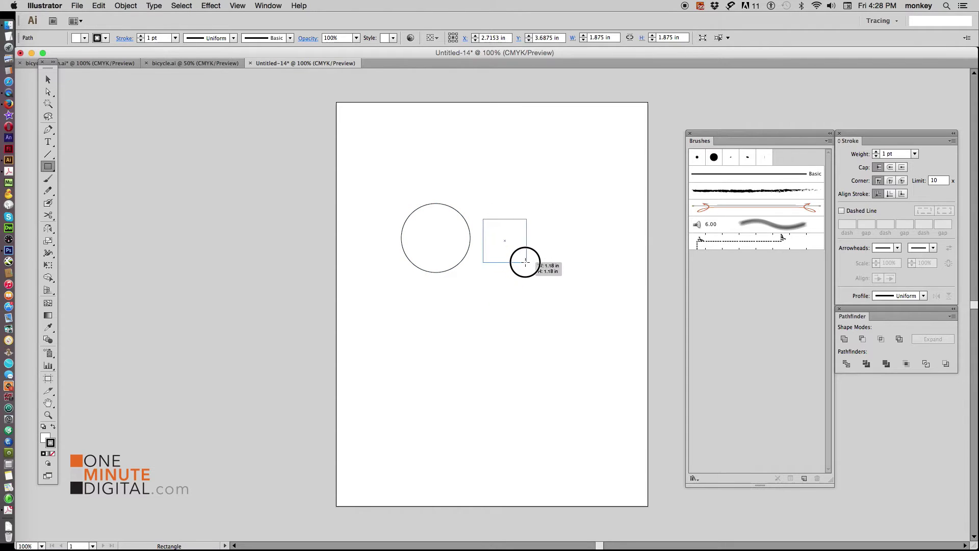
pyautogui.moveTo(521, 257)
pyautogui.mouseDown()
pyautogui.moveTo(545, 272)
pyautogui.moveTo(531, 267)
pyautogui.mouseUp()
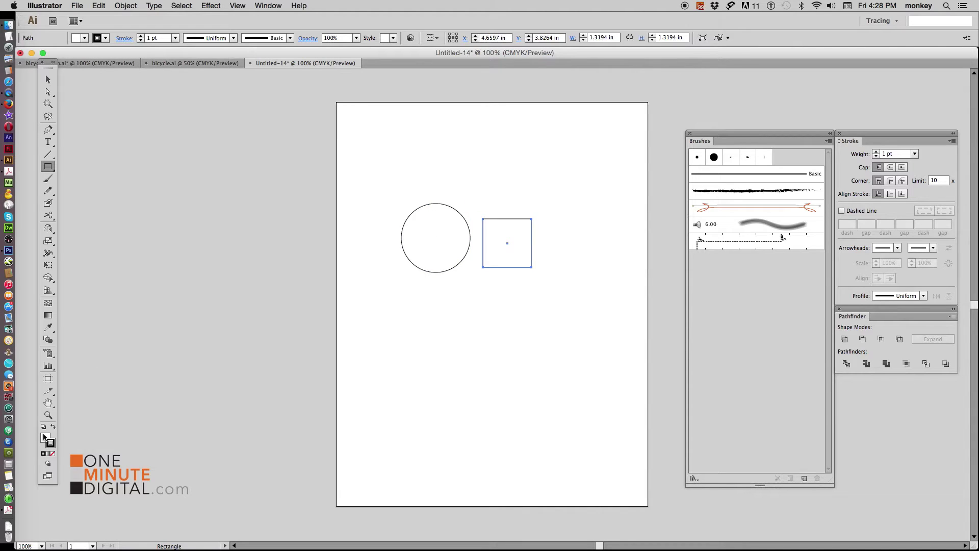
pyautogui.click(48, 79)
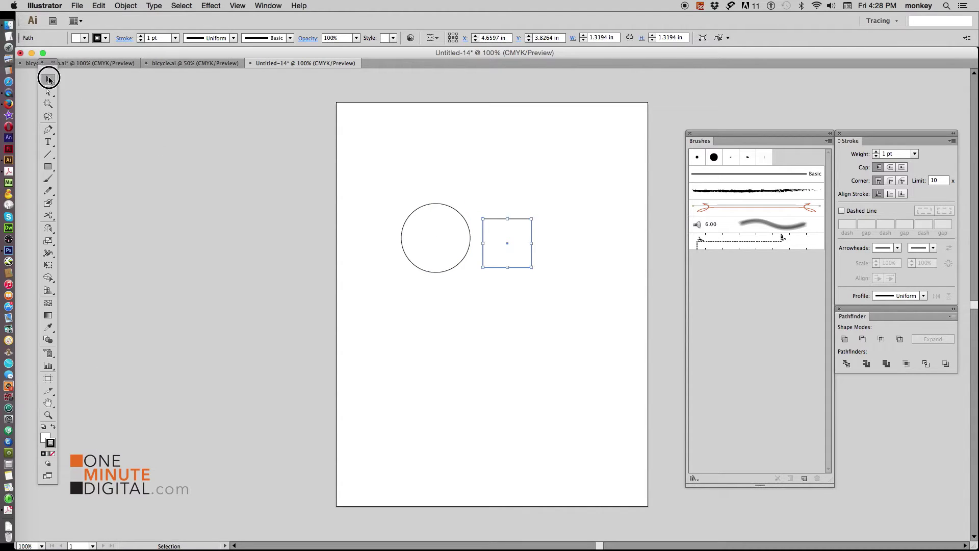
pyautogui.moveTo(367, 165); pyautogui.dragTo(565, 321)
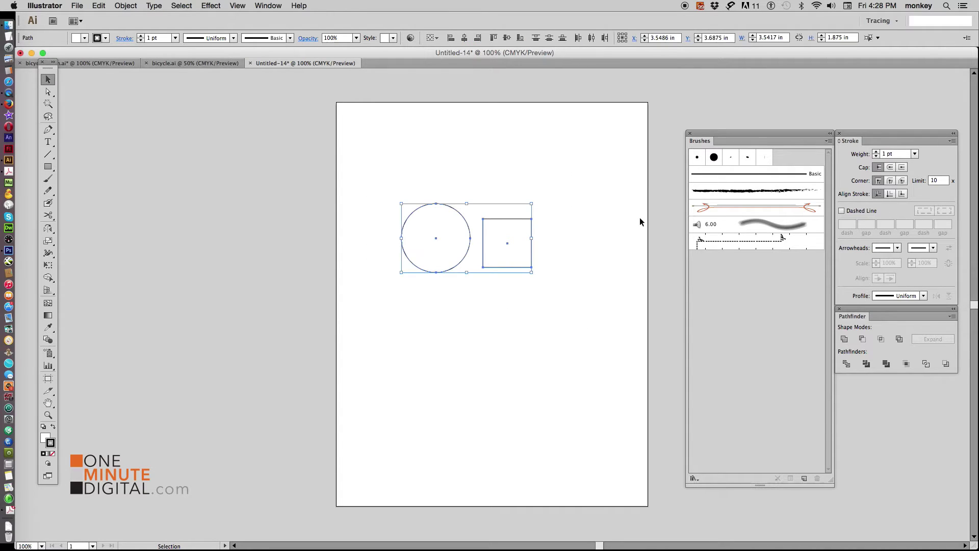
# Align to Selection, centre both shapes horizontally and vertically, then deselect
pyautogui.click(437, 39)
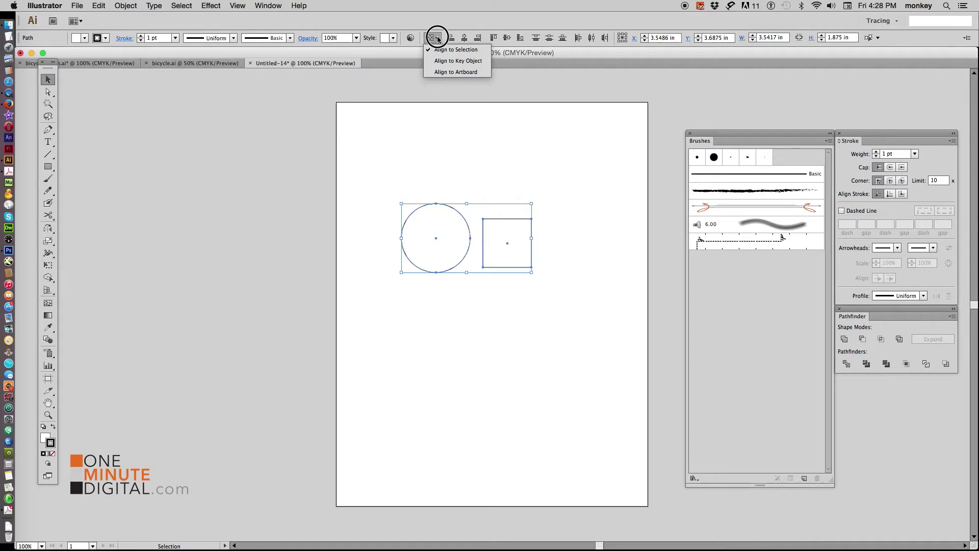
pyautogui.click(480, 51)
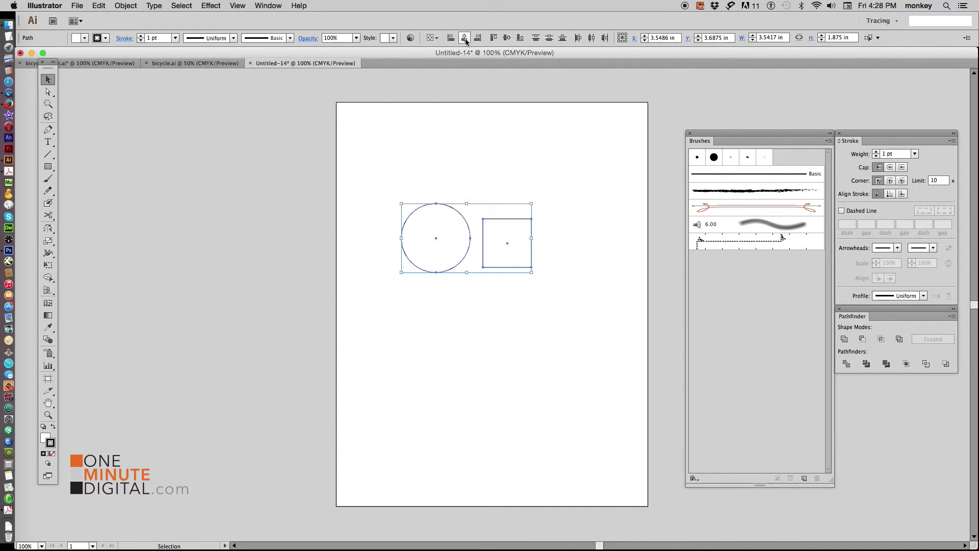
pyautogui.click(462, 40)
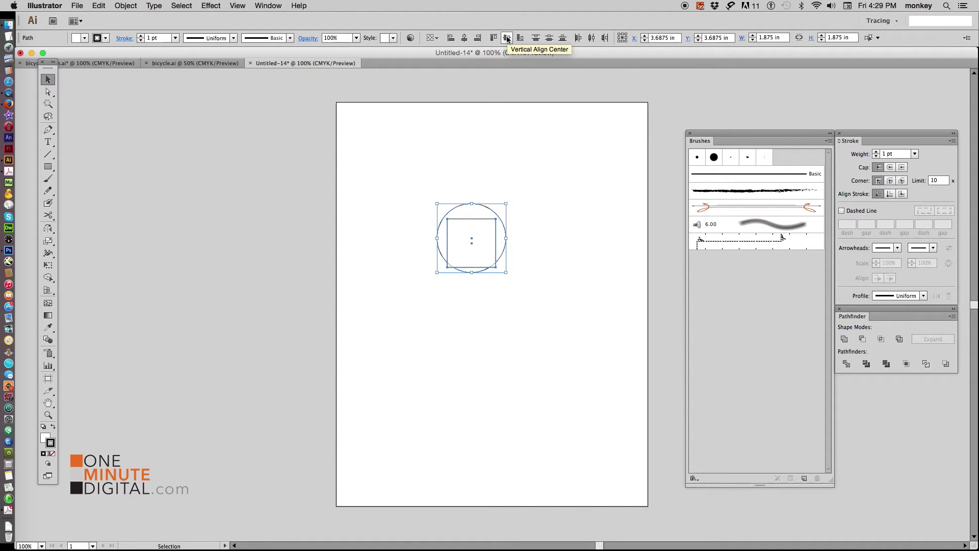
pyautogui.click(507, 40)
pyautogui.click(657, 271)
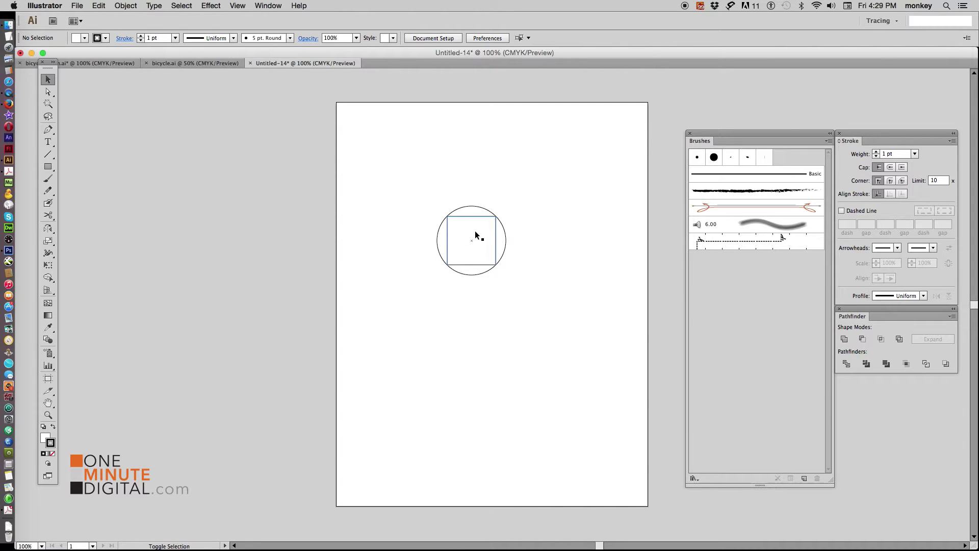
# Move the square onto the circle's right edge, nudge it slightly left, and zoom in
pyautogui.moveTo(470, 232); pyautogui.dragTo(500, 228)
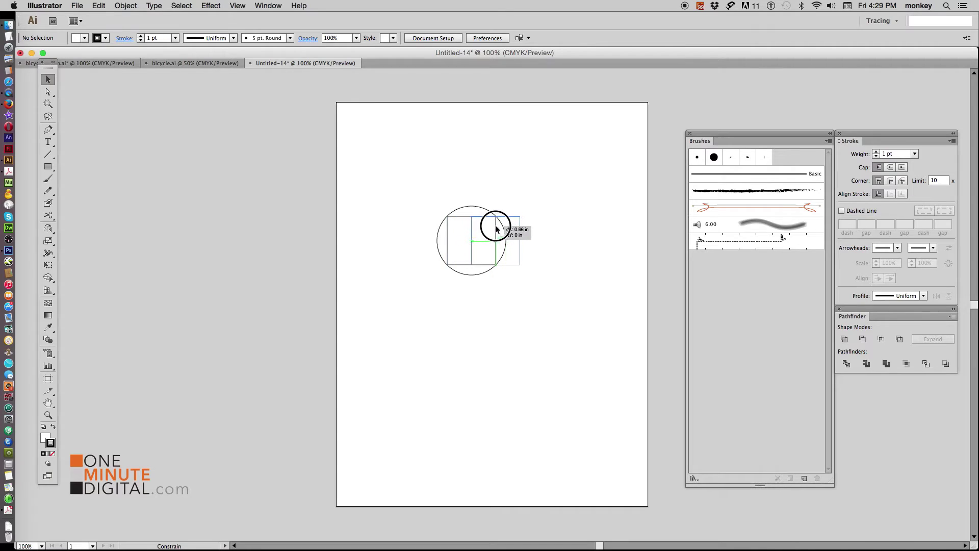
pyautogui.moveTo(500, 228); pyautogui.dragTo(506, 228)
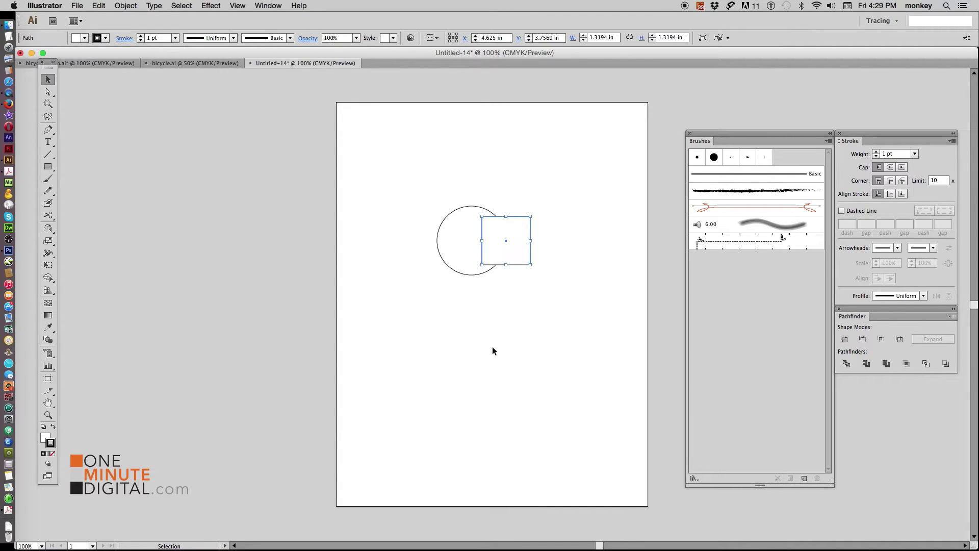
pyautogui.press('Left')
pyautogui.press('Left')
pyautogui.press('Left')
pyautogui.press('Left')
pyautogui.press('Left')
pyautogui.press('Left')
pyautogui.press('Left')
pyautogui.press('Left')
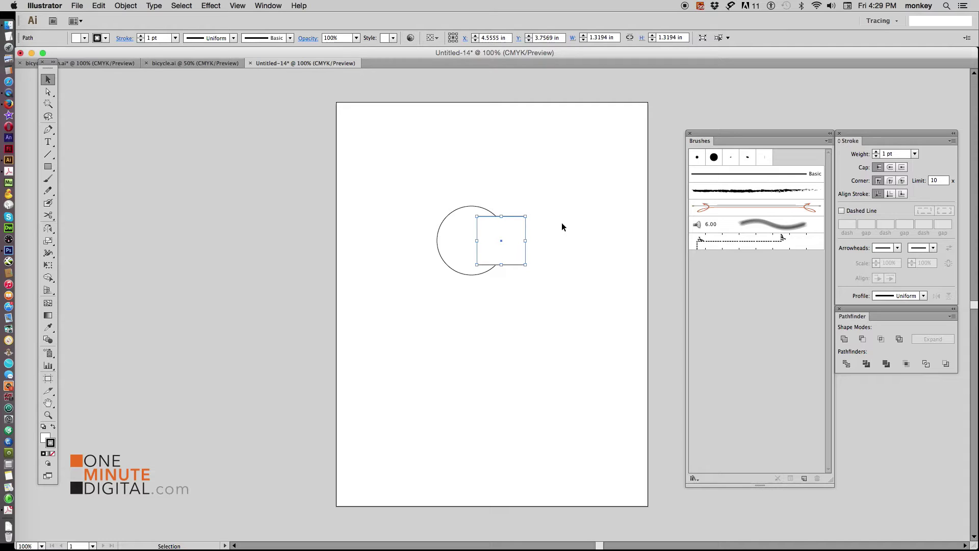
pyautogui.press('Left')
pyautogui.press('Left')
pyautogui.press('Left')
pyautogui.press('Left')
pyautogui.press('Left')
pyautogui.press('Left')
pyautogui.press('Left')
pyautogui.press('Left')
pyautogui.press('Left')
pyautogui.press('Left')
pyautogui.press('Left')
pyautogui.press('Left')
pyautogui.press('Left')
pyautogui.click(535, 187)
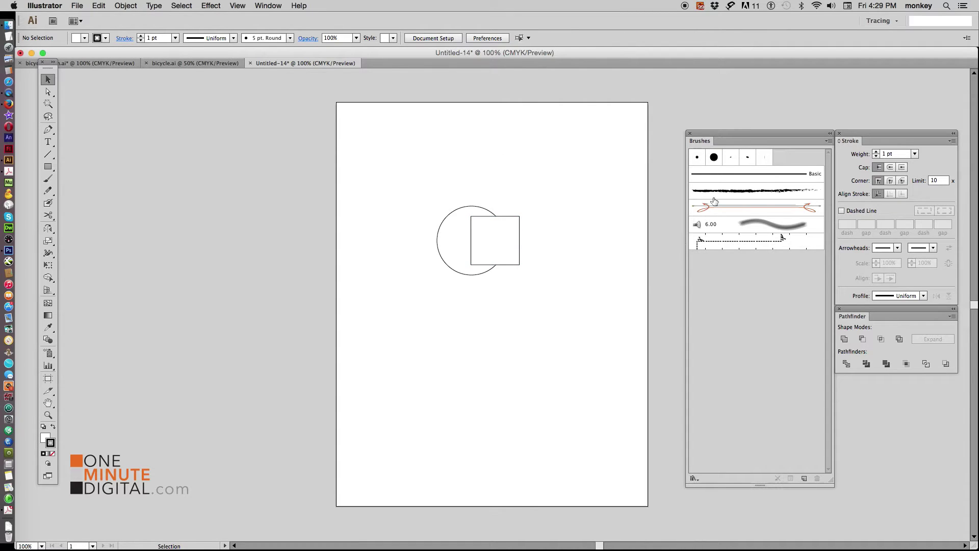
pyautogui.press('super+equal')
pyautogui.scroll(2, 590, 247)
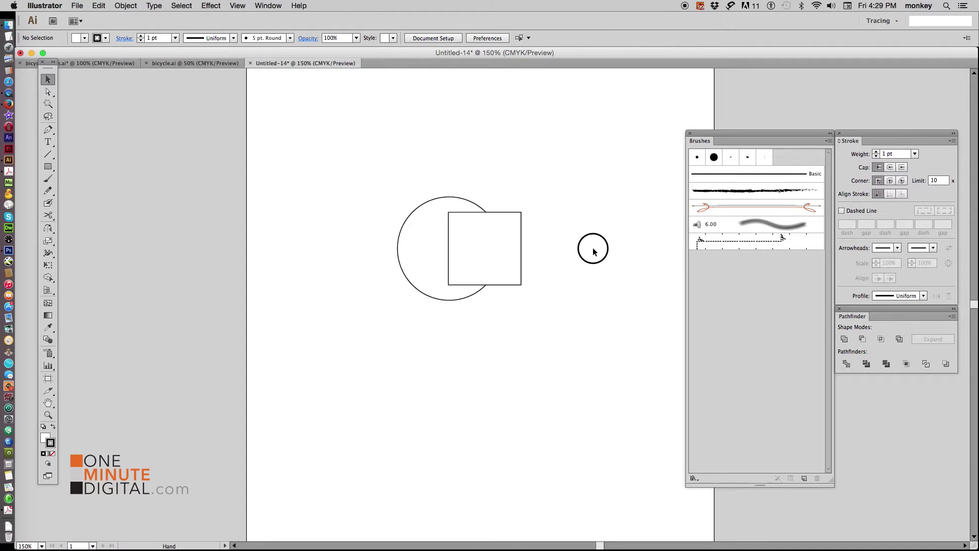
# Select both shapes and set Blend Options to Specified Steps, 20
pyautogui.moveTo(351, 162); pyautogui.dragTo(600, 348)
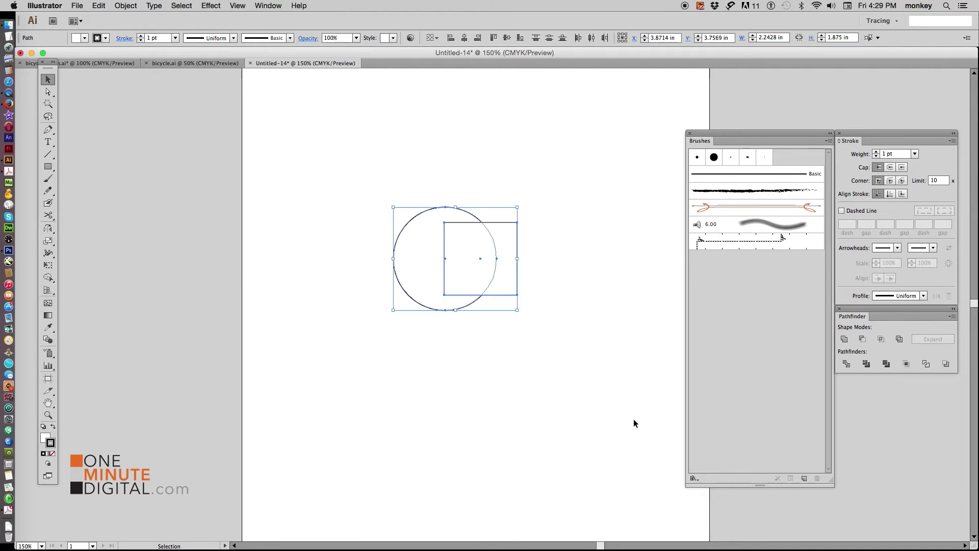
pyautogui.click(126, 6)
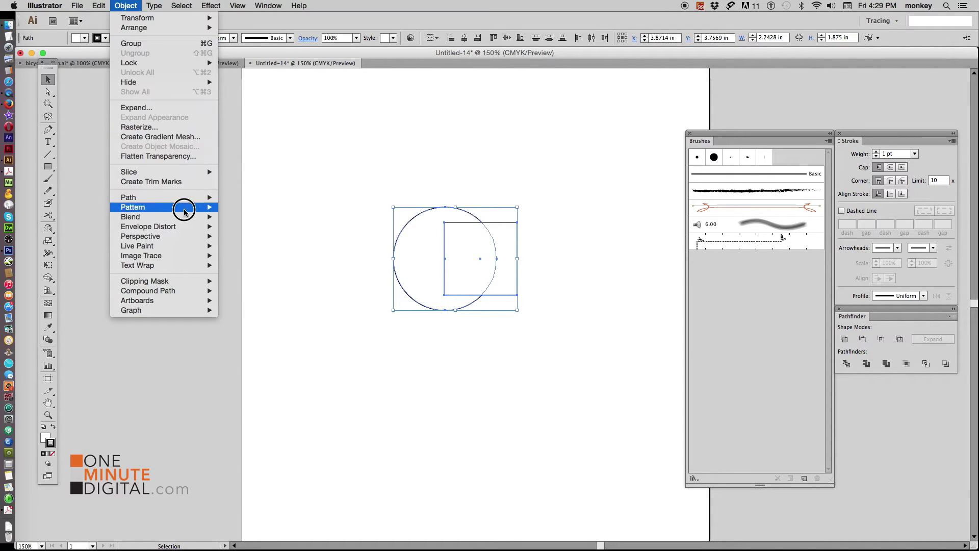
pyautogui.moveTo(130, 216)
pyautogui.click(293, 243)
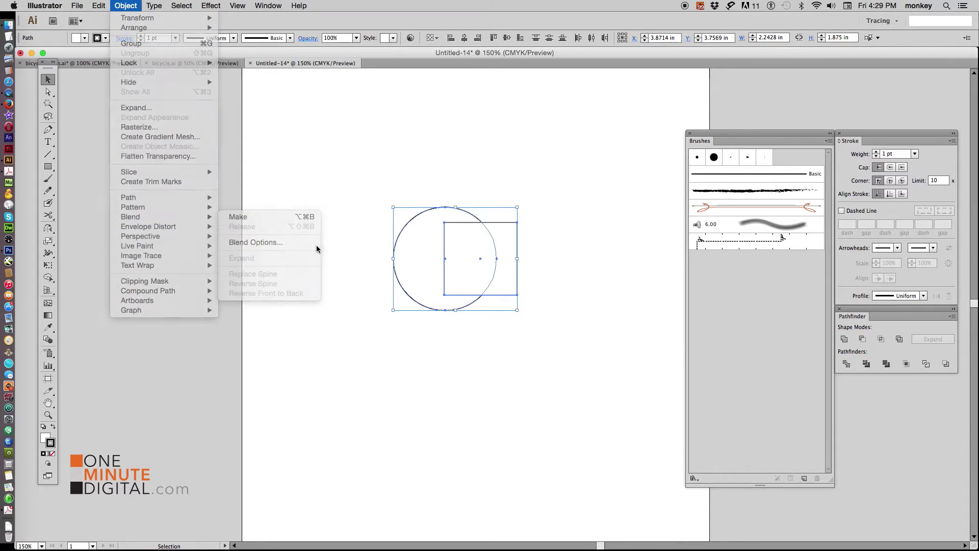
pyautogui.doubleClick(240, 143)
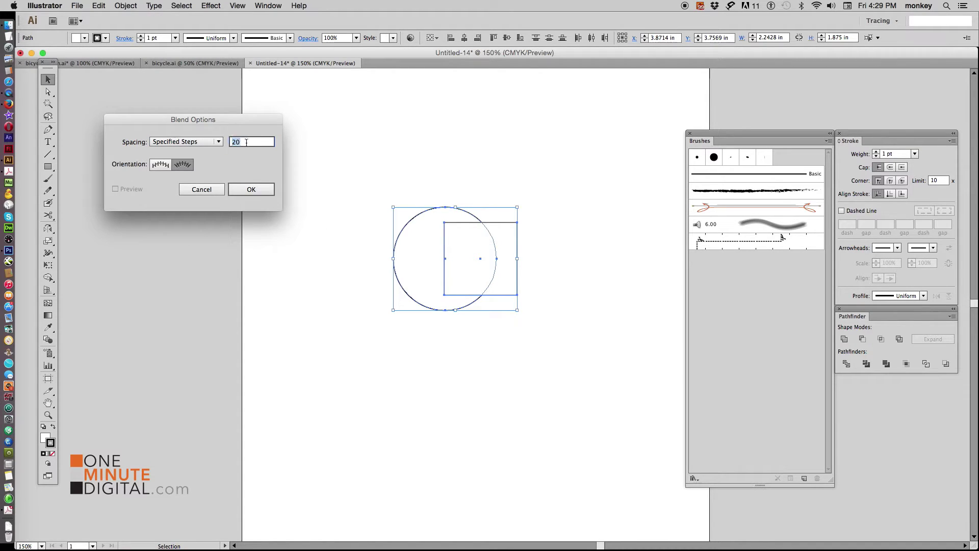
pyautogui.click(217, 143)
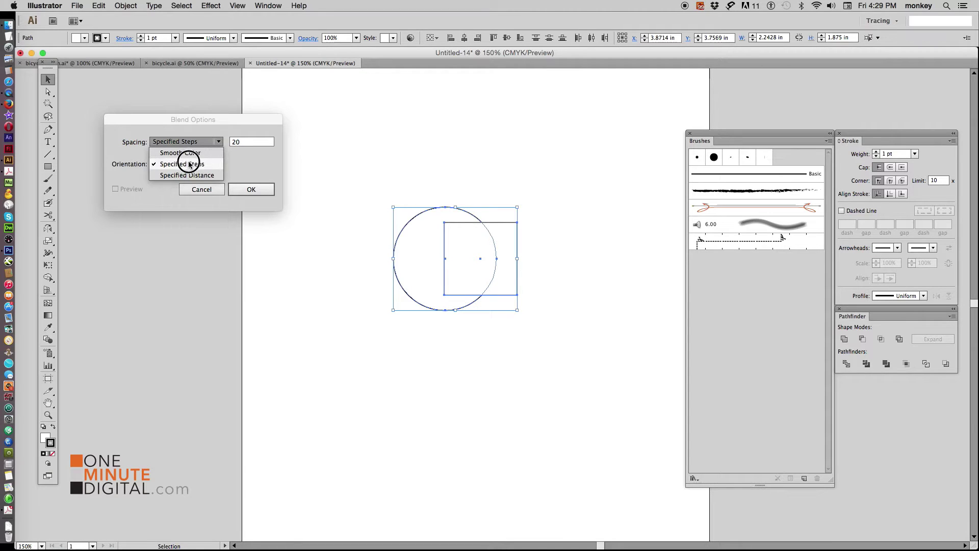
pyautogui.click(205, 166)
pyautogui.doubleClick(243, 142)
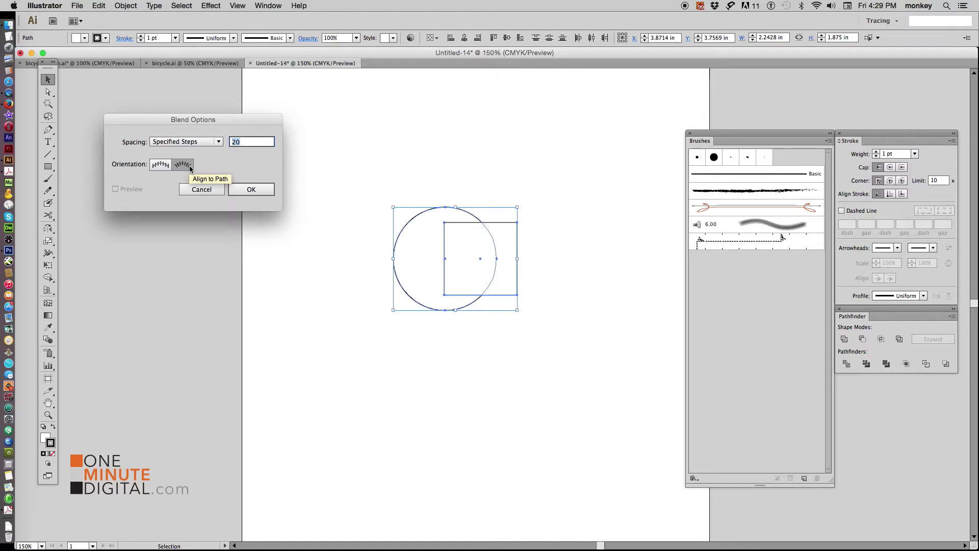
pyautogui.click(252, 191)
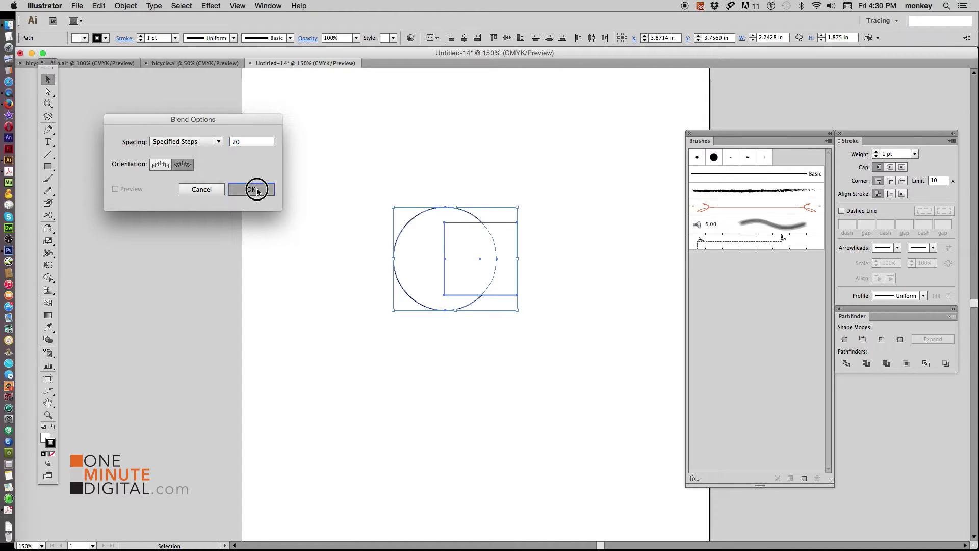
# Make the blend between the circle and square, then deselect it
pyautogui.click(126, 7)
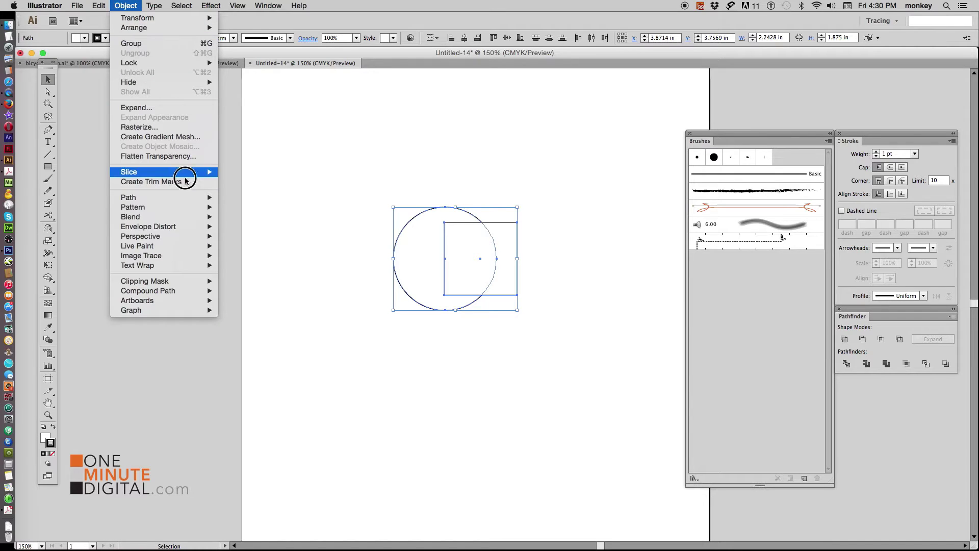
pyautogui.moveTo(130, 217)
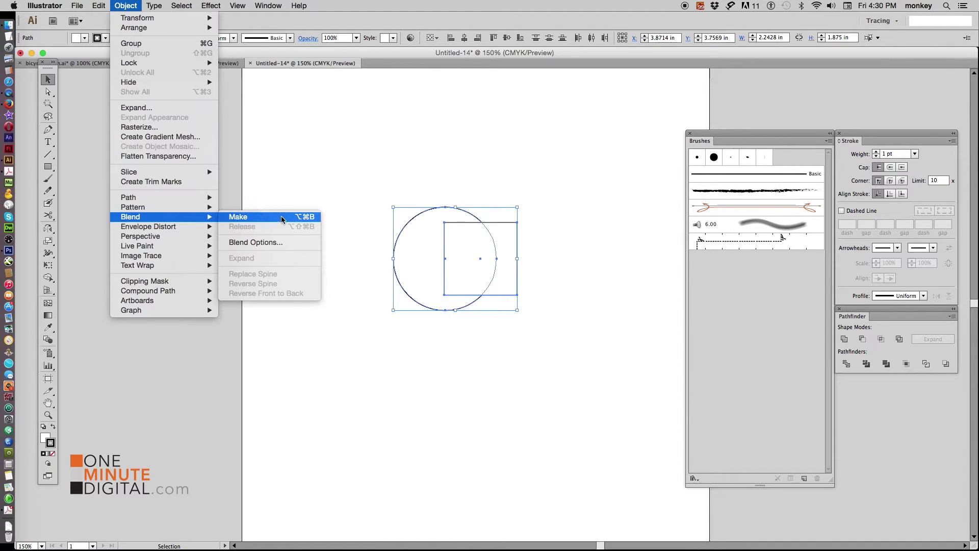
pyautogui.click(264, 217)
pyautogui.click(527, 209)
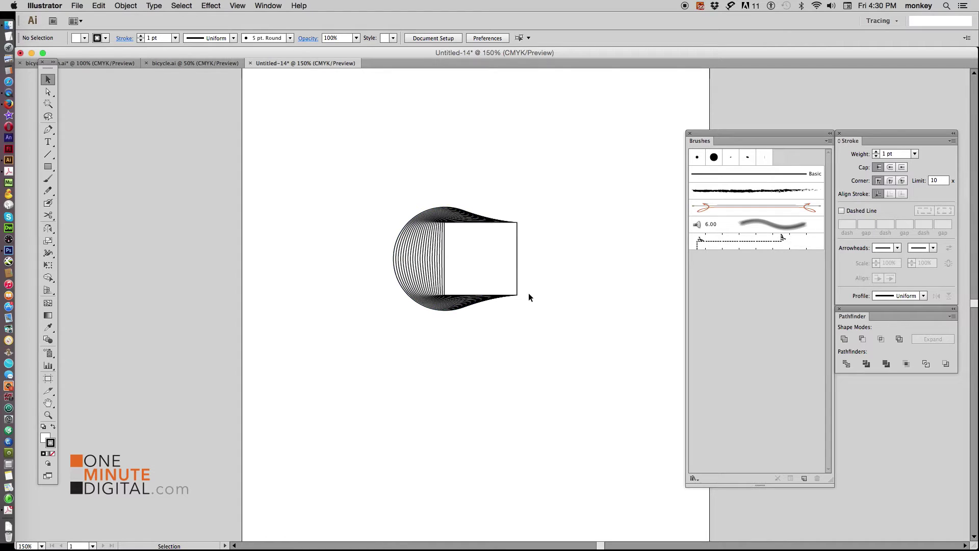
# Expand the blend and unite the resulting paths with Pathfinder
pyautogui.moveTo(361, 190); pyautogui.dragTo(571, 338)
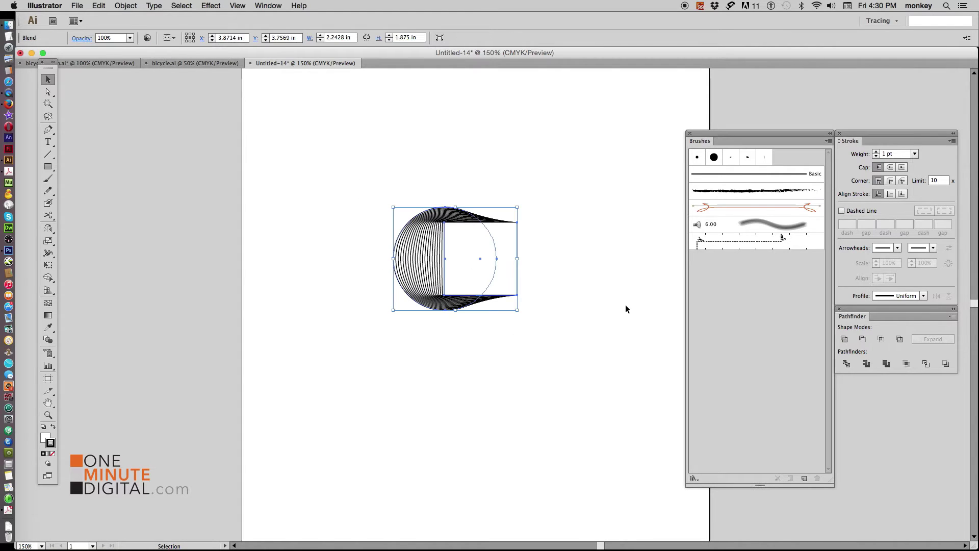
pyautogui.click(125, 6)
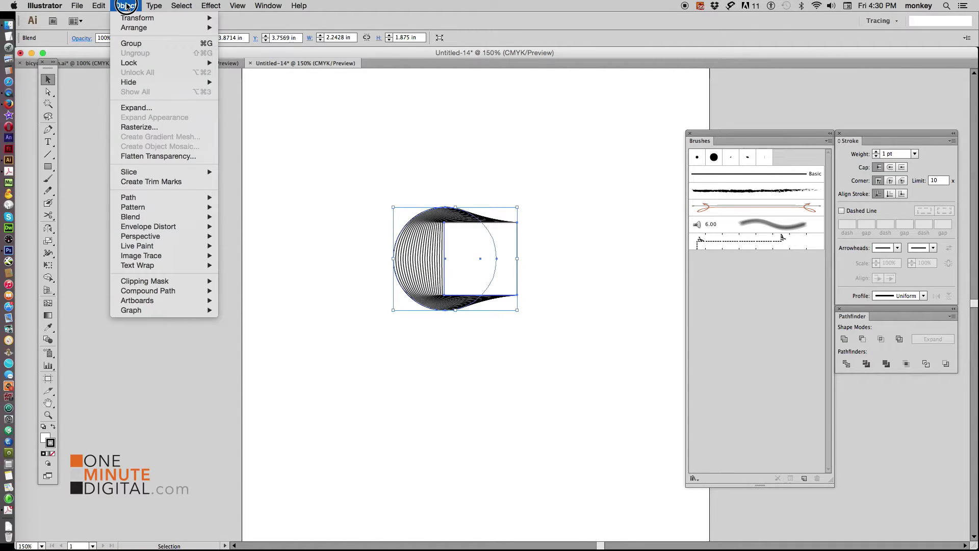
pyautogui.click(136, 107)
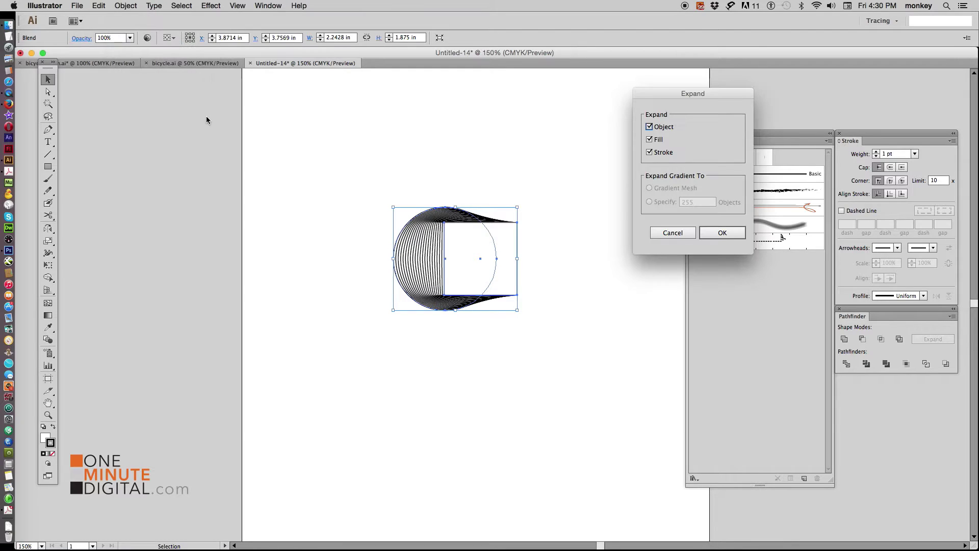
pyautogui.click(730, 236)
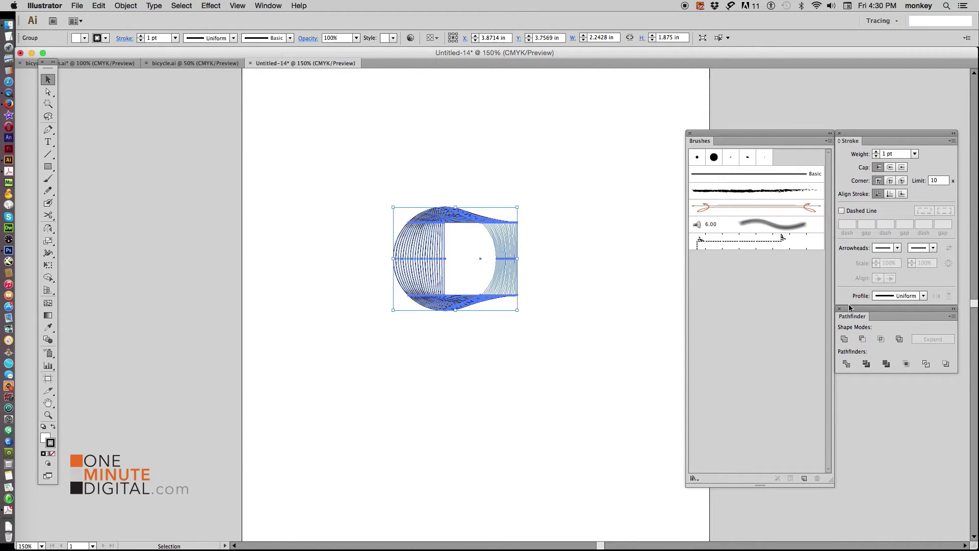
pyautogui.click(845, 339)
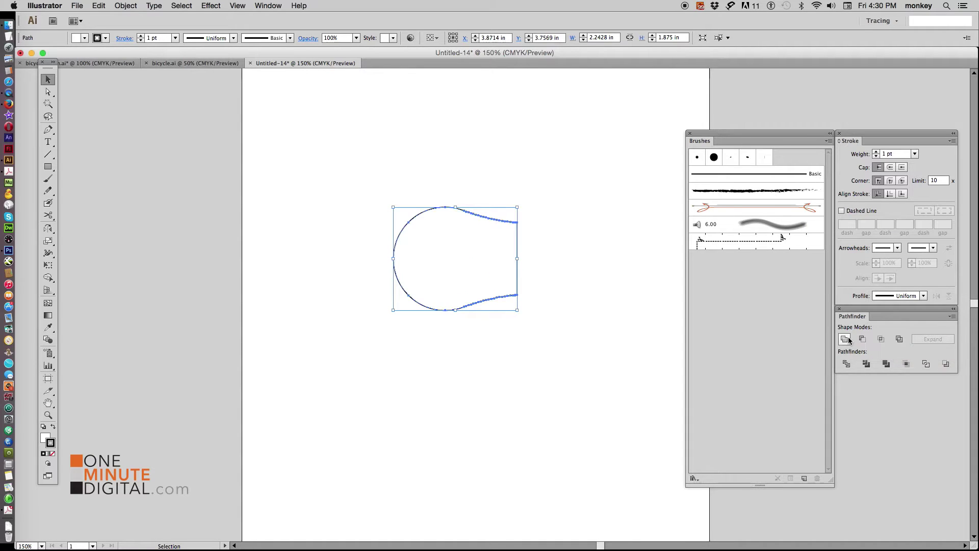
pyautogui.click(602, 204)
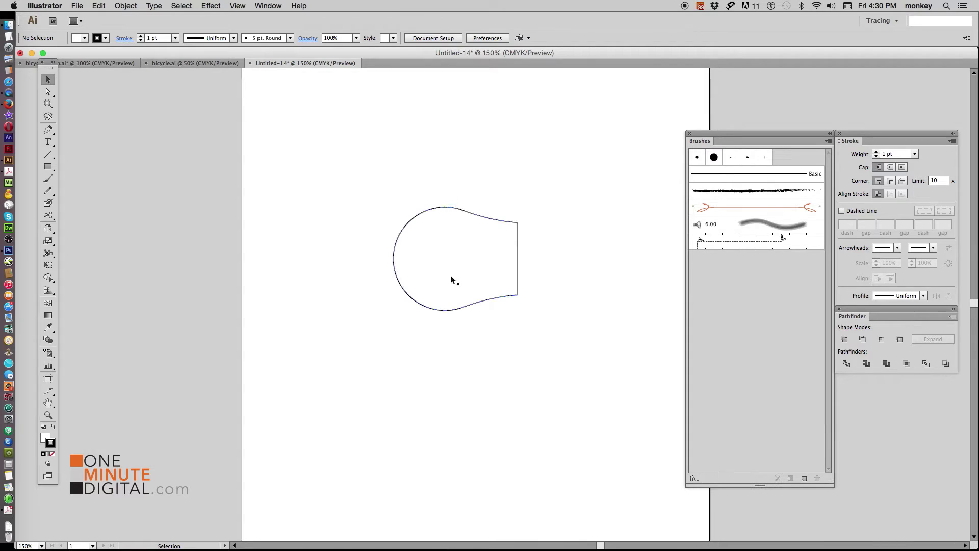
# Preview the merged shape filled black, restore the outline, and move it left
pyautogui.click(488, 250)
pyautogui.click(53, 430)
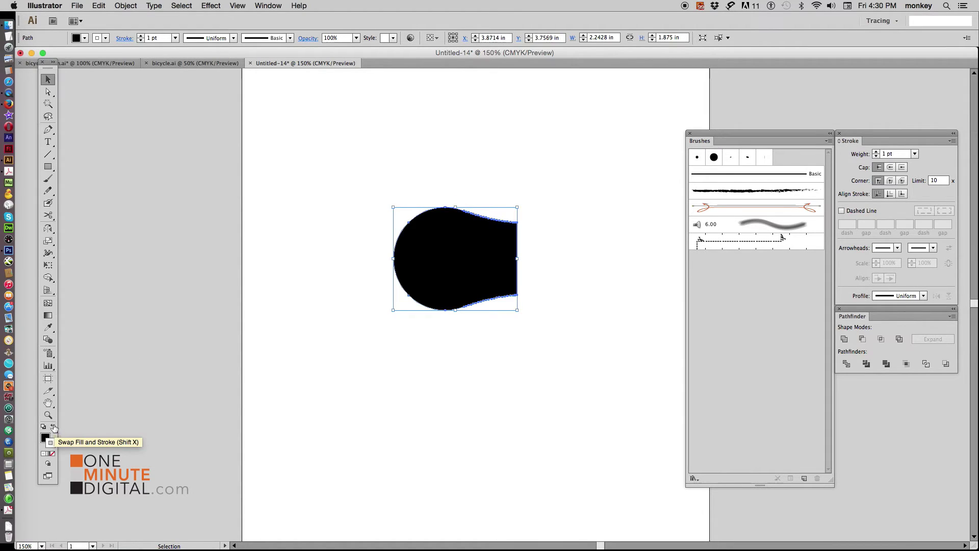
pyautogui.click(52, 428)
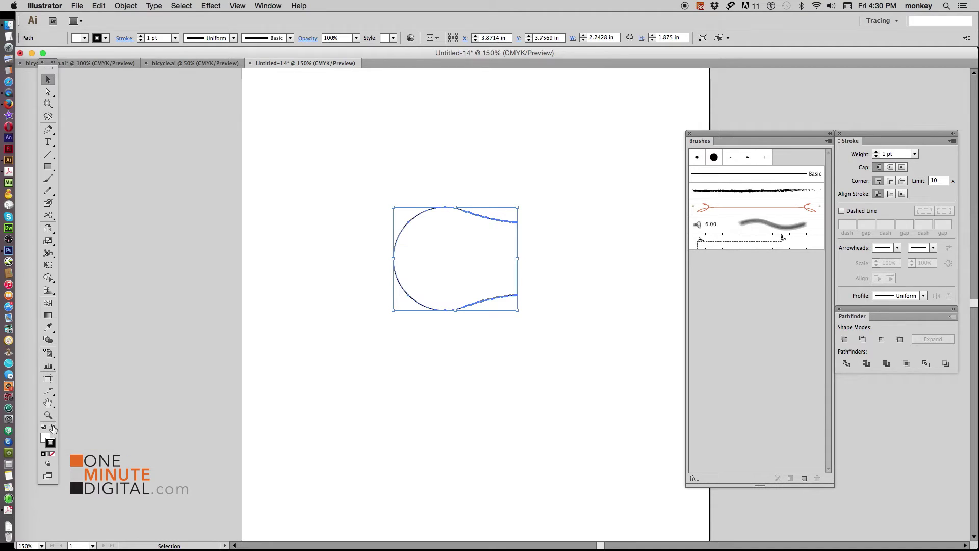
pyautogui.click(143, 387)
pyautogui.moveTo(355, 199)
pyautogui.mouseDown()
pyautogui.moveTo(444, 267)
pyautogui.moveTo(344, 257)
pyautogui.mouseUp()
# Make a level copy of the shape to the right of the original
pyautogui.click(512, 332)
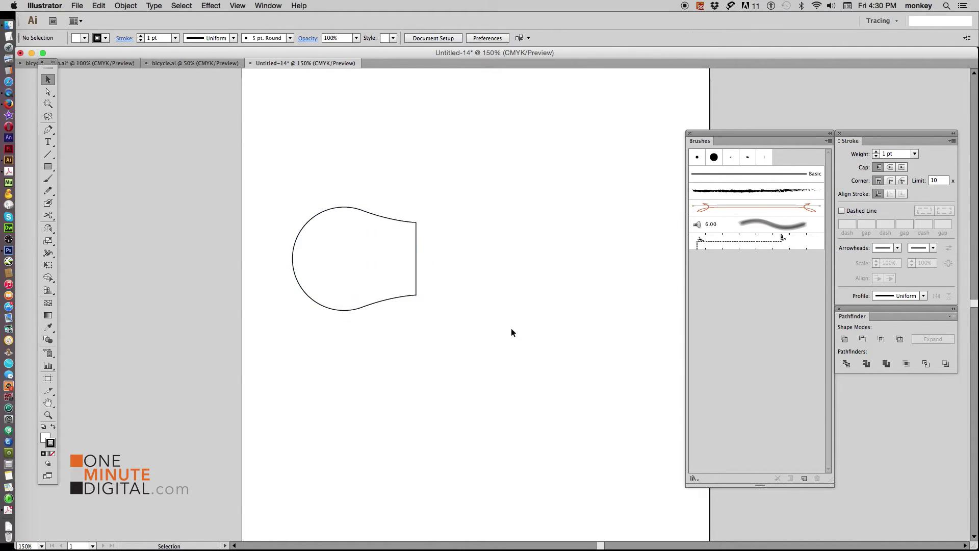
pyautogui.hotkey('shift', 'alt')
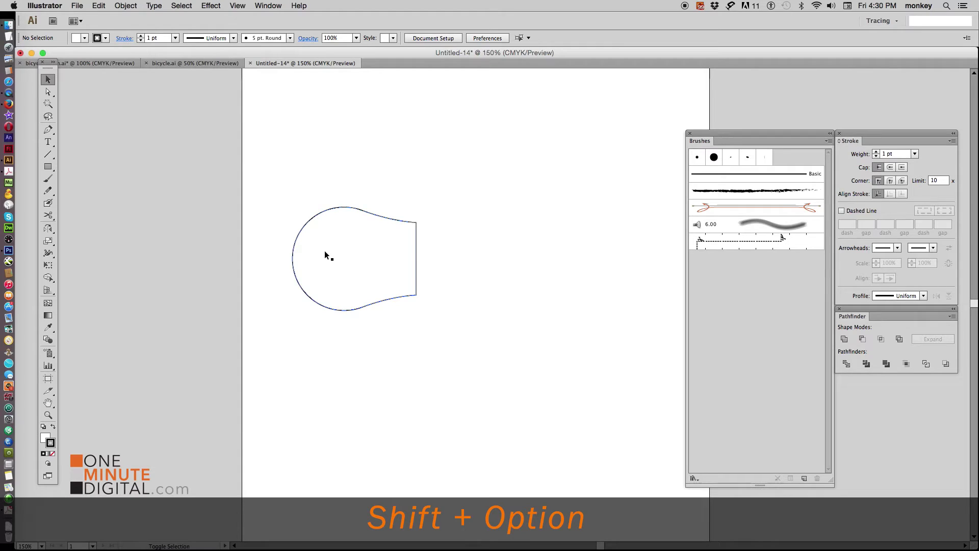
pyautogui.moveTo(326, 253); pyautogui.dragTo(447, 257)
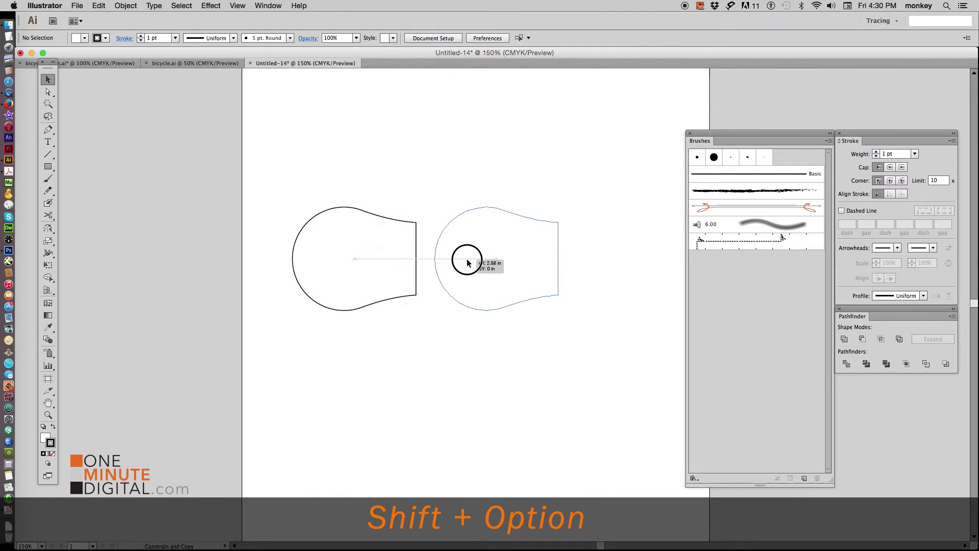
pyautogui.moveTo(447, 258); pyautogui.dragTo(475, 258)
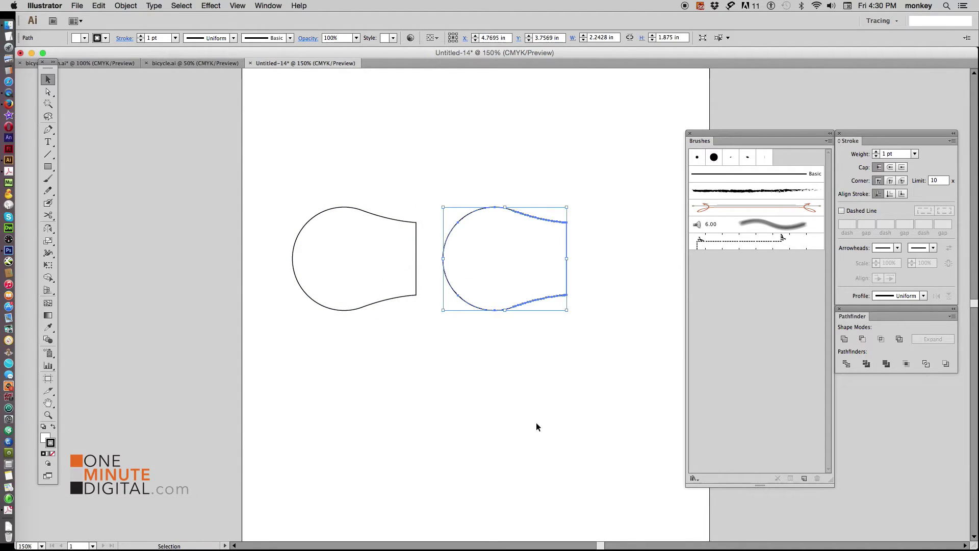
pyautogui.click(524, 448)
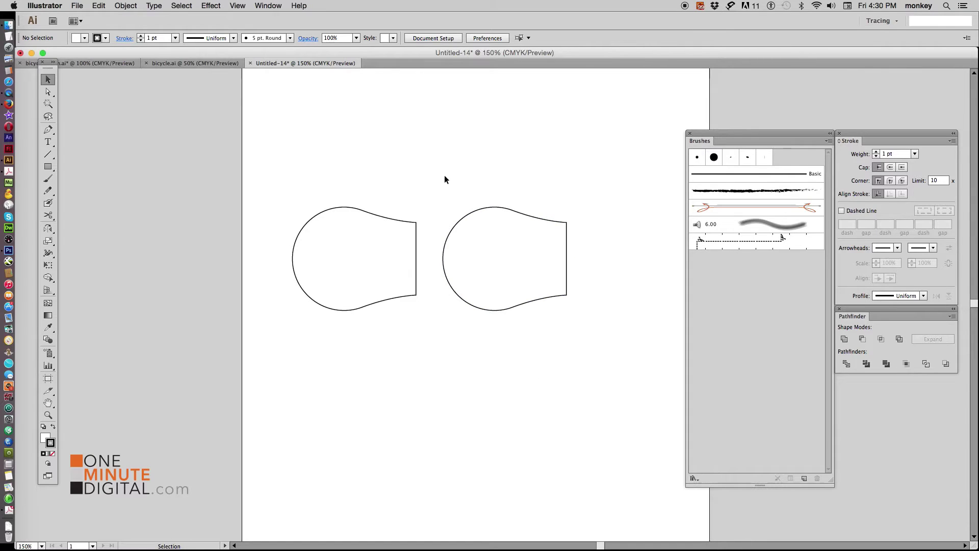
# Mirror the copied right shape with the Reflect Tool
pyautogui.moveTo(441, 182); pyautogui.dragTo(589, 325)
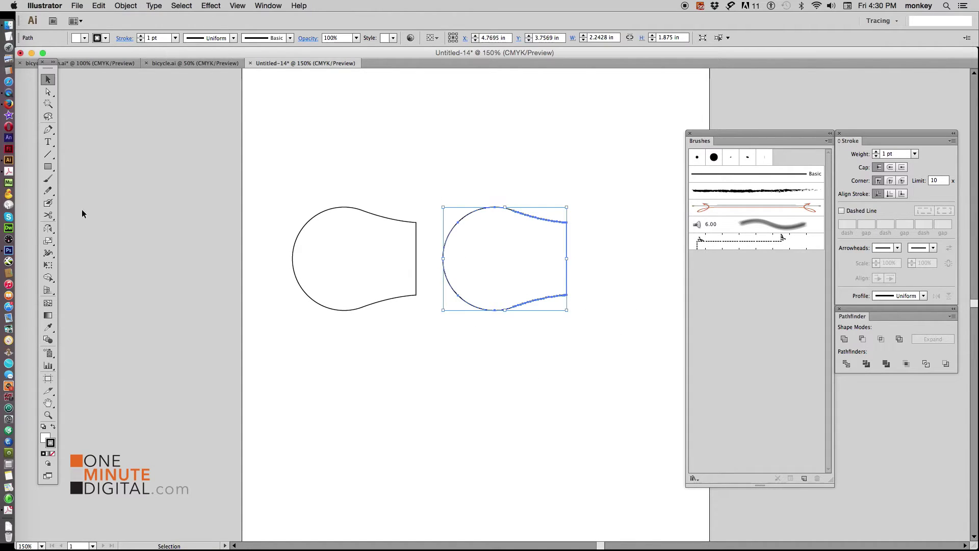
pyautogui.moveTo(48, 228); pyautogui.dragTo(101, 227)
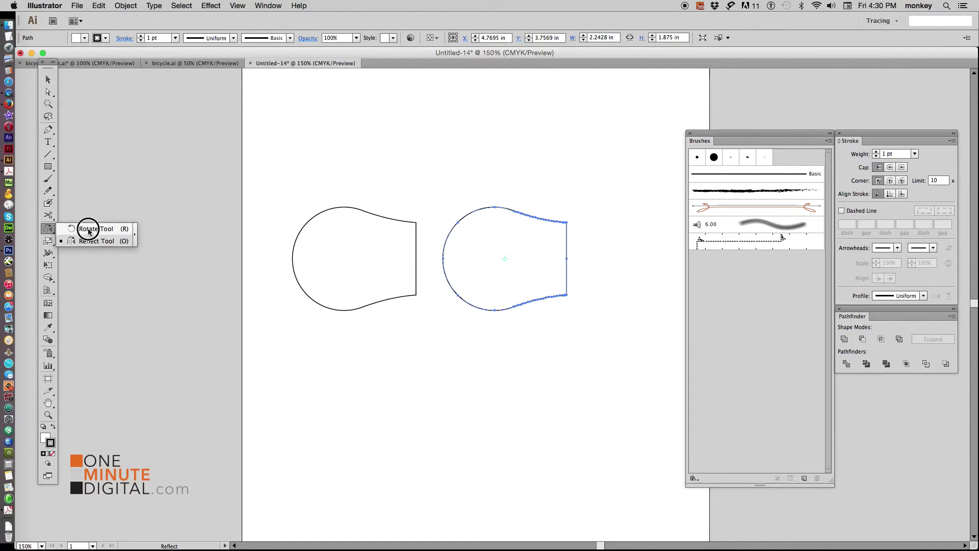
pyautogui.click(114, 241)
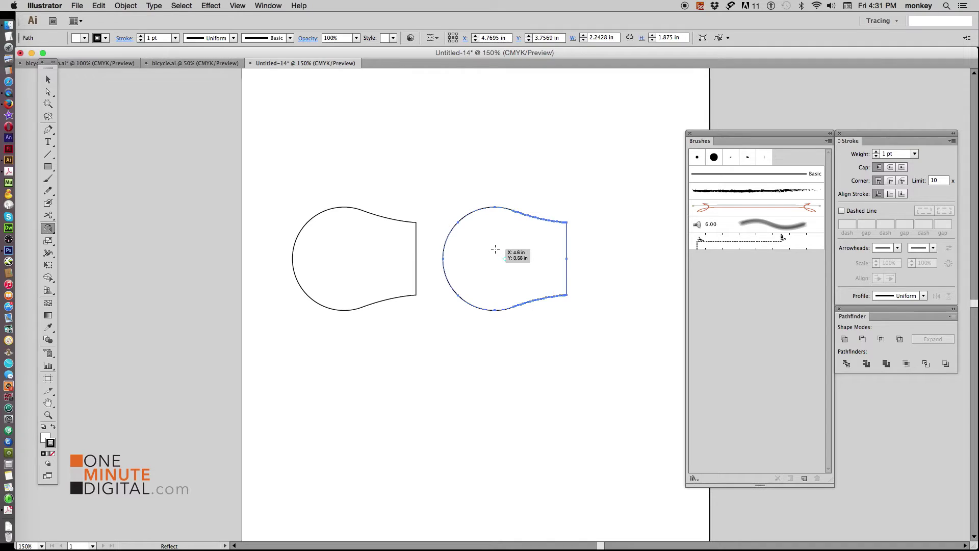
pyautogui.moveTo(512, 248); pyautogui.dragTo(519, 248)
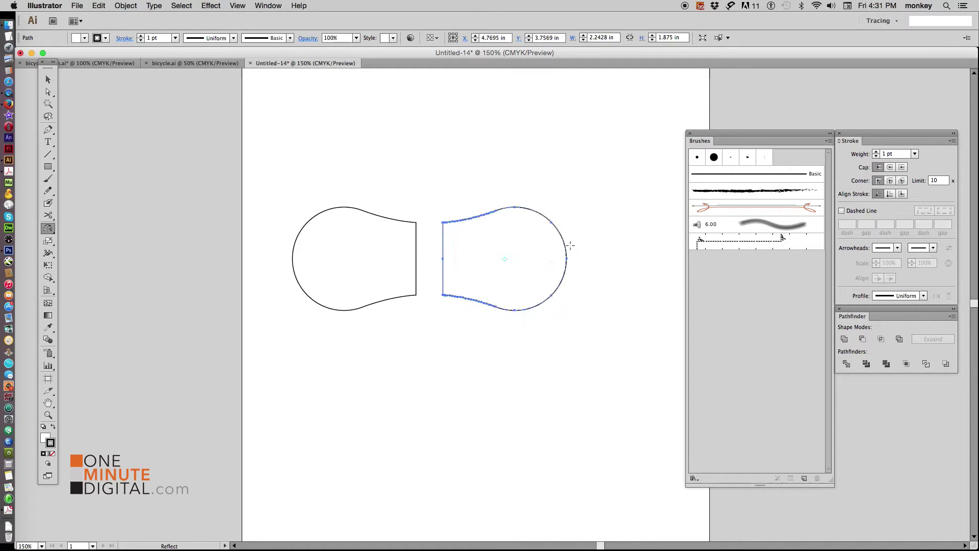
pyautogui.click(48, 79)
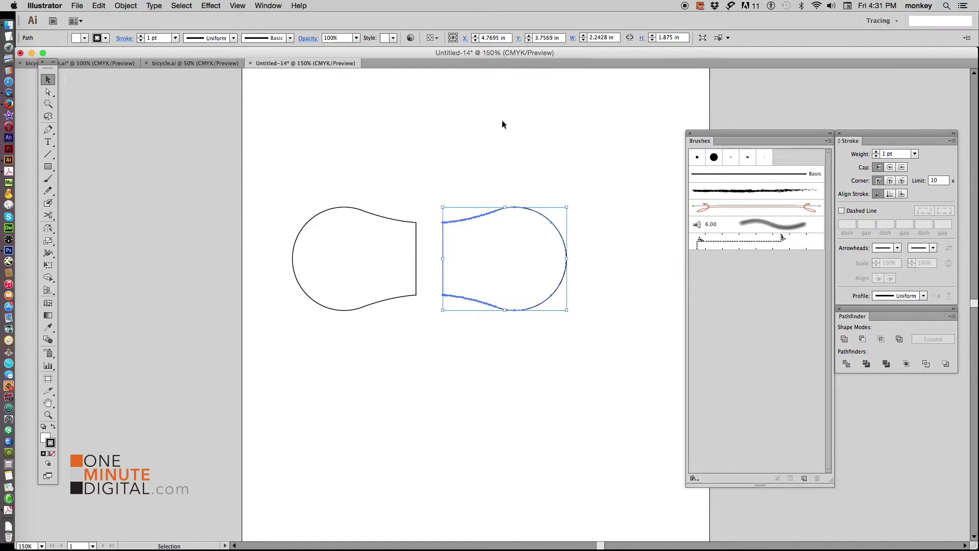
# Move the flipped copy left until the flat ends meet, then select both halves
pyautogui.click(618, 175)
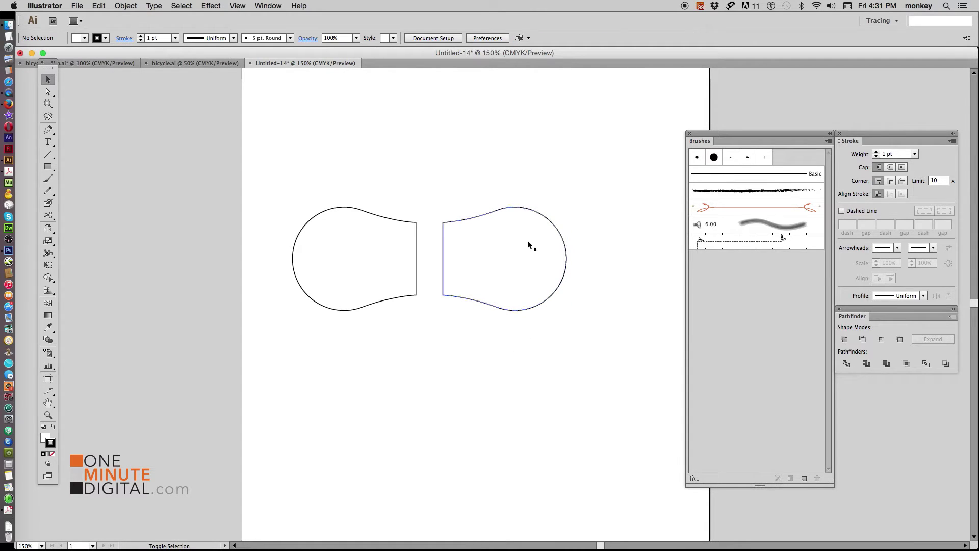
pyautogui.moveTo(525, 244); pyautogui.dragTo(499, 247)
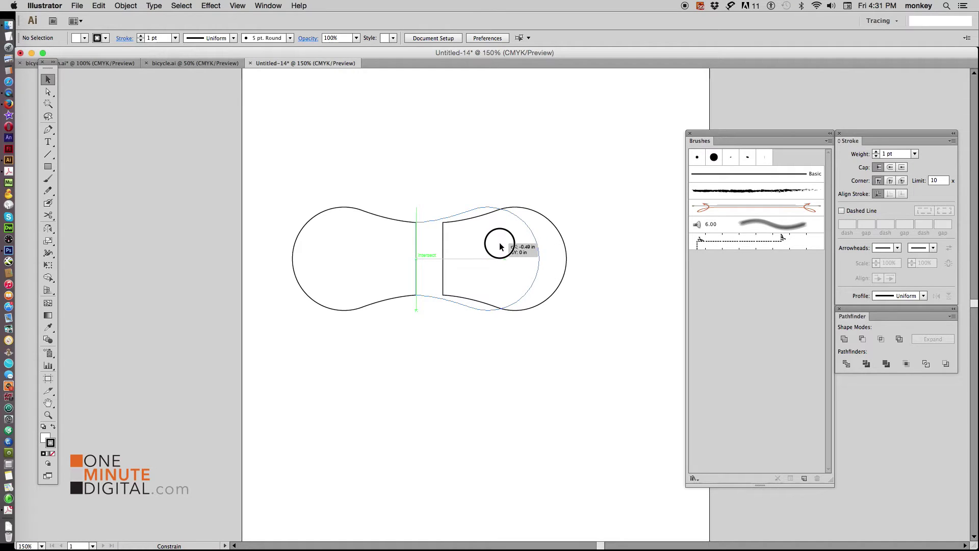
pyautogui.moveTo(499, 247); pyautogui.dragTo(500, 246)
pyautogui.click(348, 195)
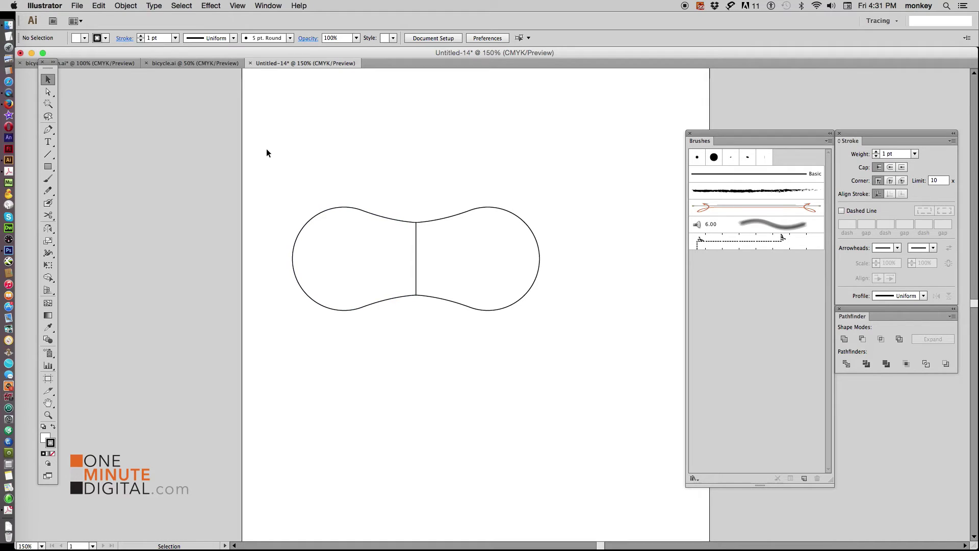
pyautogui.moveTo(266, 153); pyautogui.dragTo(388, 303)
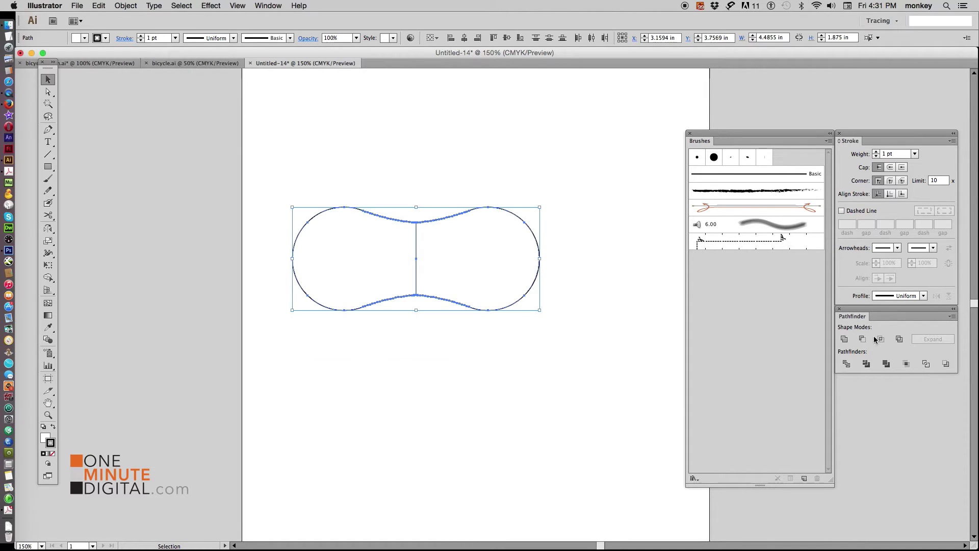
# Unite the two halves into one chain-link outline and move it right
pyautogui.click(845, 339)
pyautogui.moveTo(465, 262); pyautogui.dragTo(538, 254)
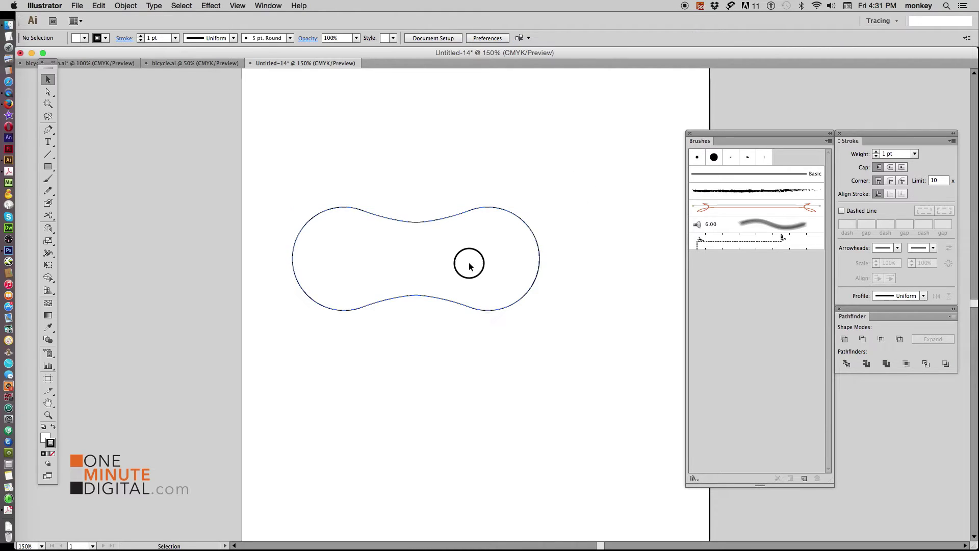
pyautogui.click(418, 492)
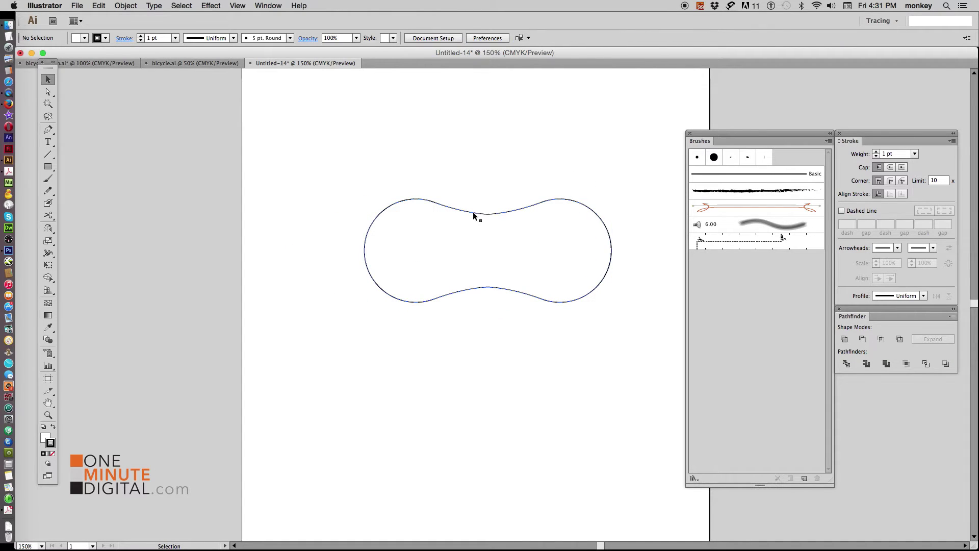
# Zoom in on the chain-link outline and select it
pyautogui.click(47, 414)
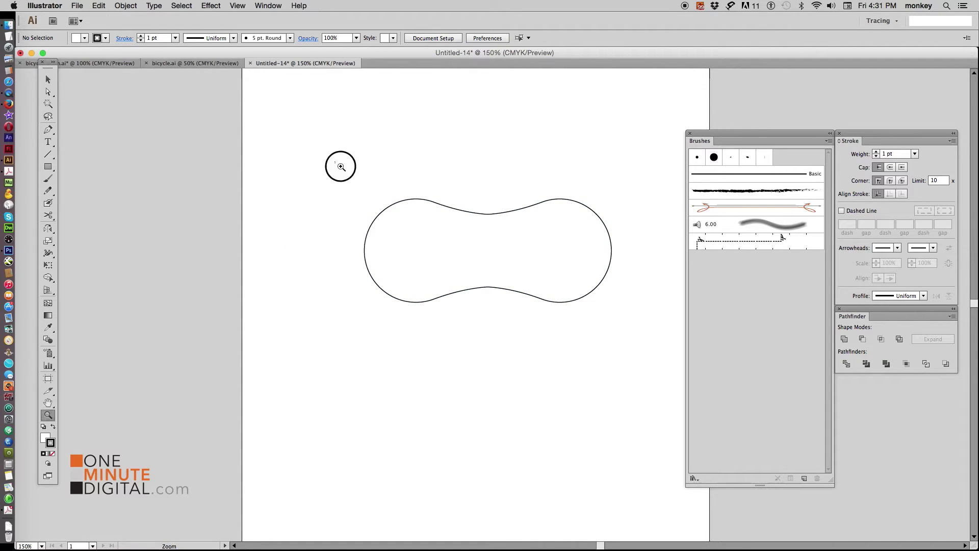
pyautogui.moveTo(334, 161); pyautogui.dragTo(652, 355)
pyautogui.click(47, 79)
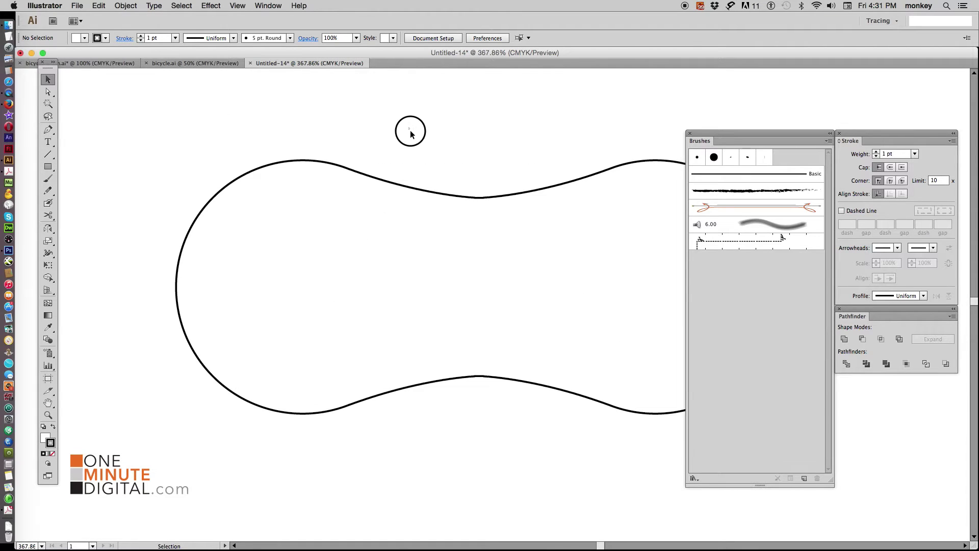
pyautogui.moveTo(409, 131); pyautogui.dragTo(523, 472)
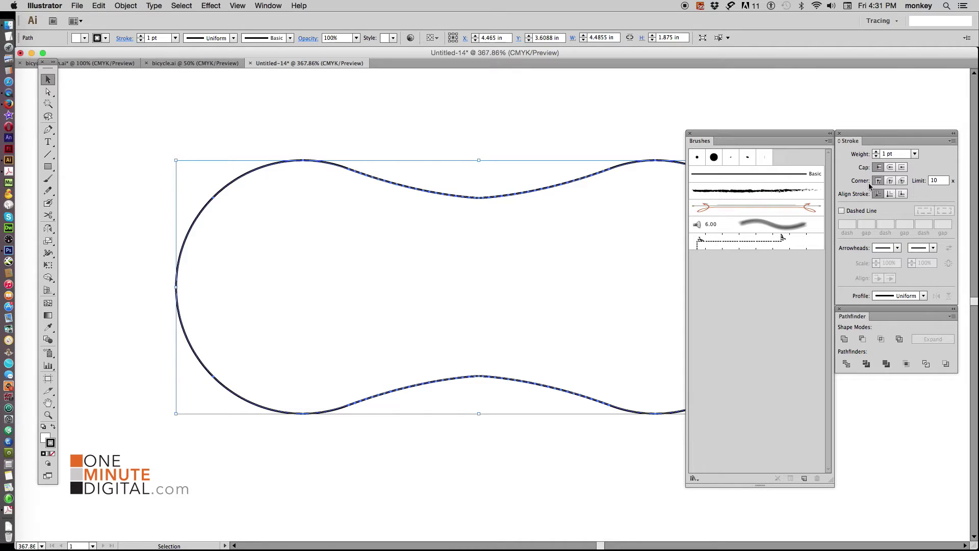
# Thicken the chain-link outline to a 7 pt stroke weight
pyautogui.click(877, 151)
pyautogui.click(877, 151)
pyautogui.click(877, 150)
pyautogui.click(877, 151)
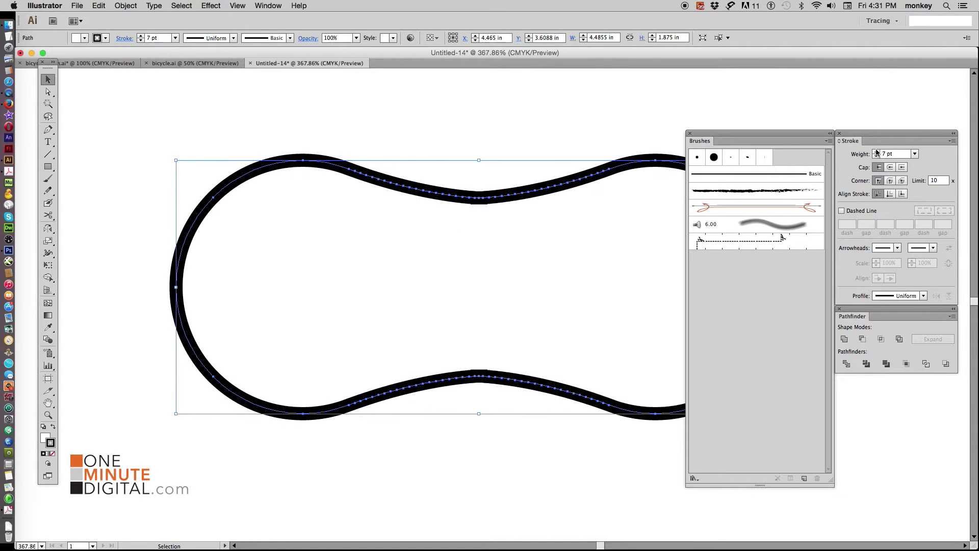
pyautogui.hscroll(5, 557, 120)
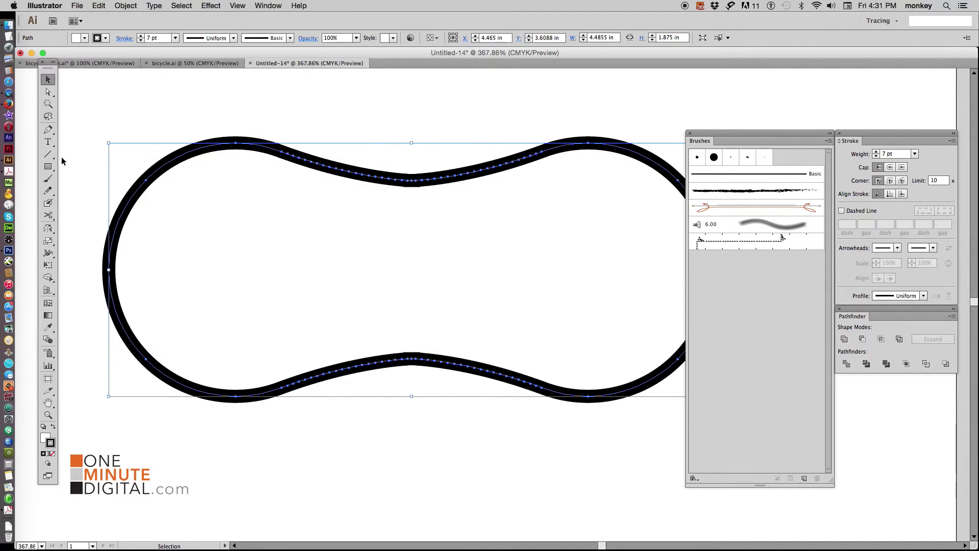
pyautogui.click(48, 190)
pyautogui.moveTo(50, 193); pyautogui.dragTo(116, 206)
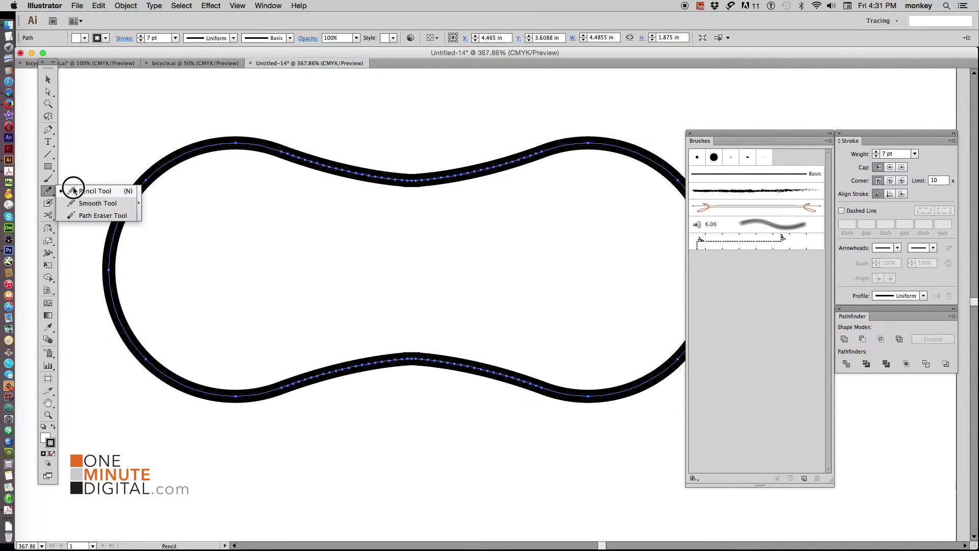
pyautogui.click(116, 204)
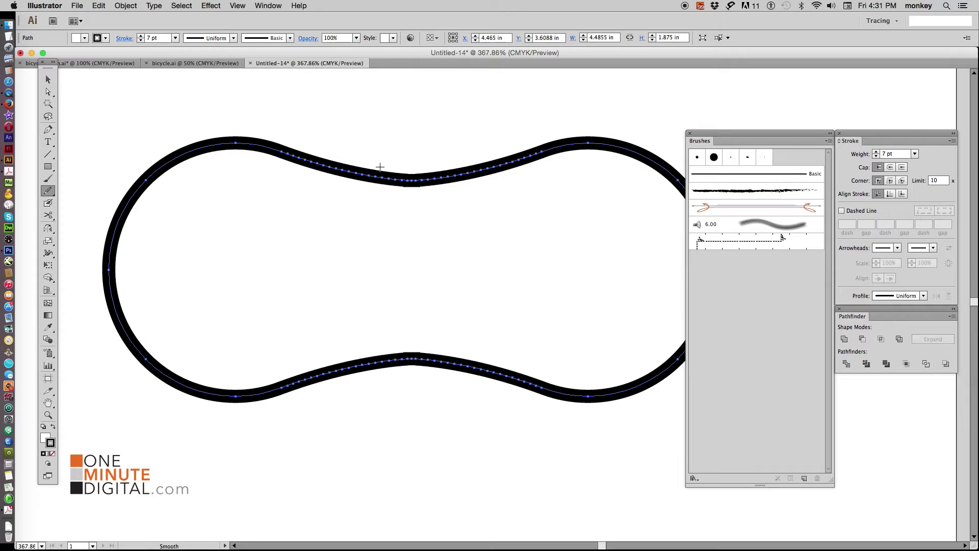
# Run the Smooth Tool along the outline's top and bottom curves
pyautogui.moveTo(280, 150); pyautogui.dragTo(339, 169)
pyautogui.moveTo(339, 169)
pyautogui.mouseDown()
pyautogui.moveTo(479, 173)
pyautogui.moveTo(564, 141)
pyautogui.mouseUp()
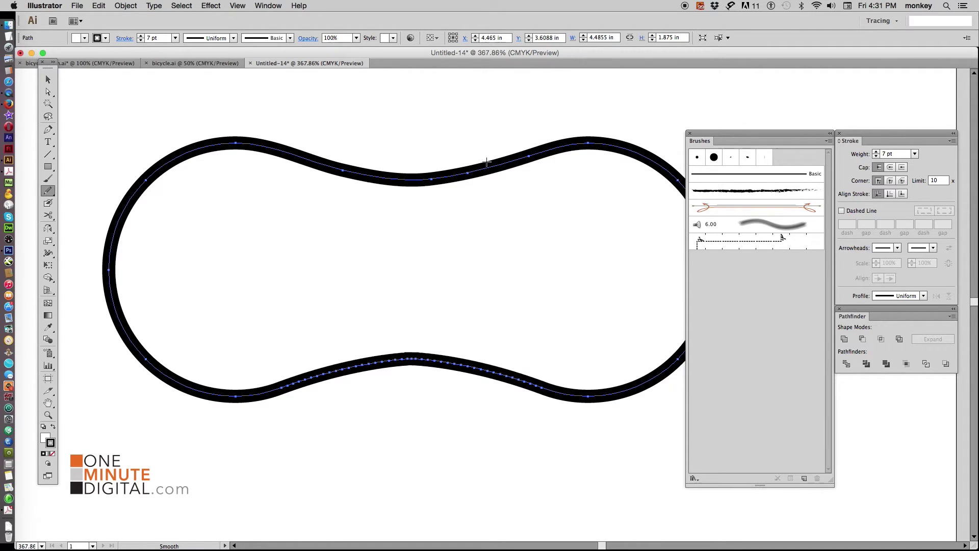
pyautogui.moveTo(277, 387)
pyautogui.mouseDown()
pyautogui.moveTo(331, 370)
pyautogui.moveTo(473, 368)
pyautogui.mouseUp()
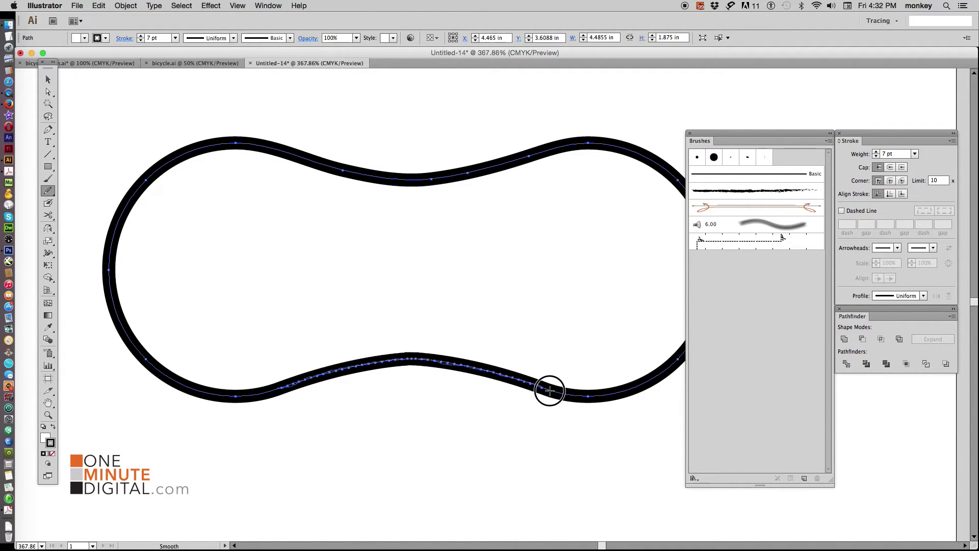
pyautogui.moveTo(473, 367); pyautogui.dragTo(591, 390)
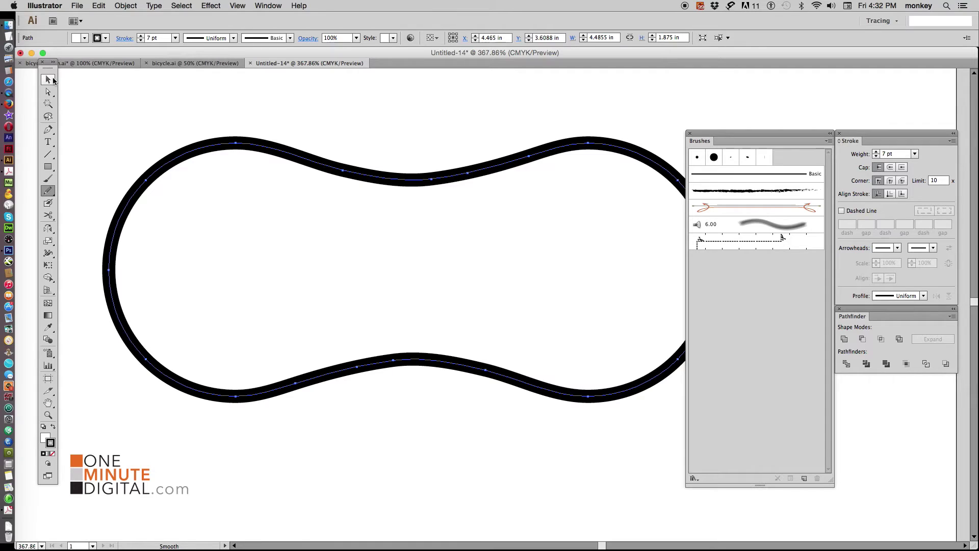
pyautogui.click(48, 79)
pyautogui.hotkey('ctrl', '-')
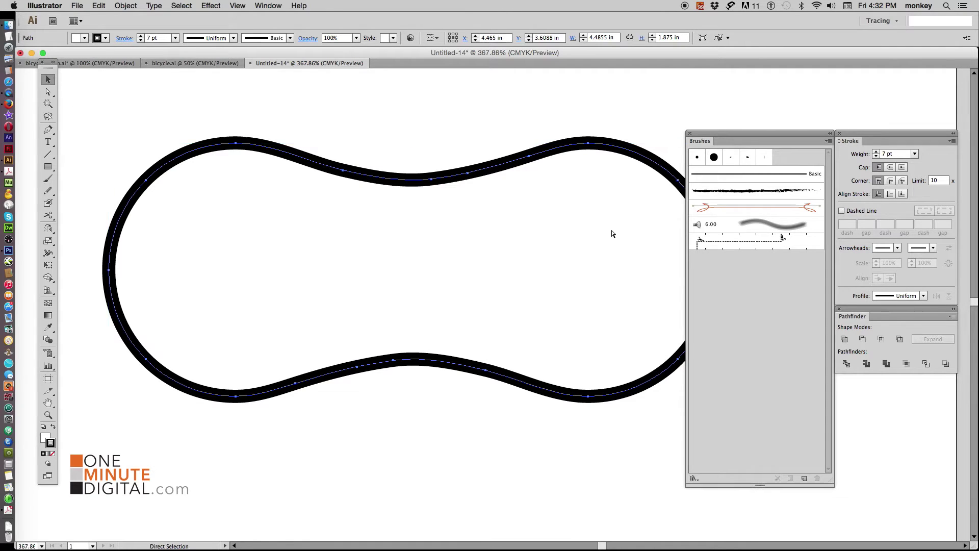
pyautogui.hotkey('ctrl', '-')
# Marquee-select the chain-link path and swap fill and stroke to make it solid black
pyautogui.click(651, 119)
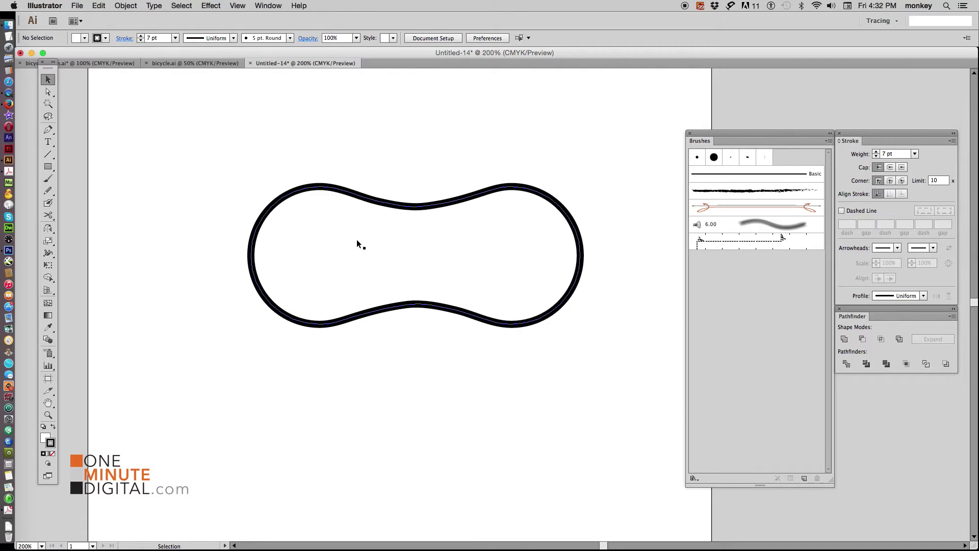
pyautogui.moveTo(367, 155); pyautogui.dragTo(619, 376)
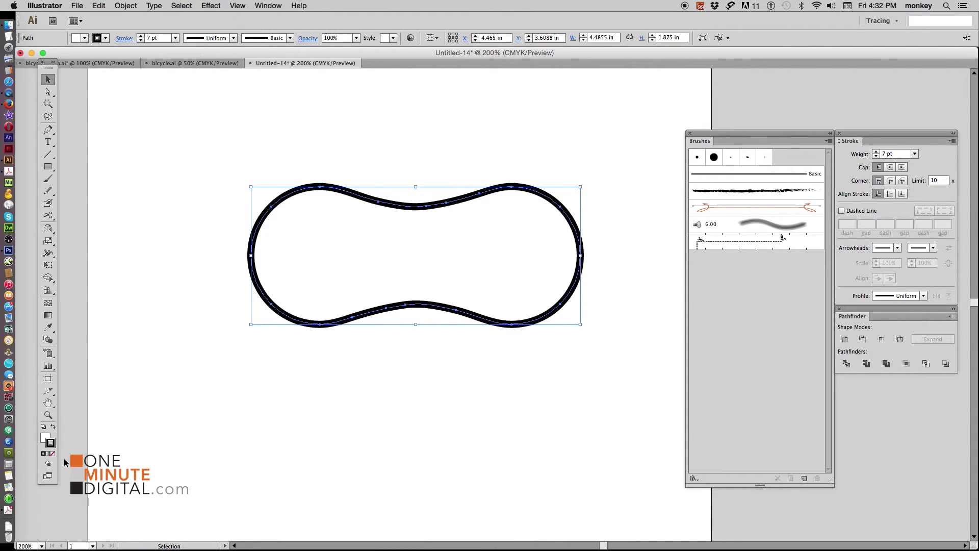
pyautogui.click(52, 426)
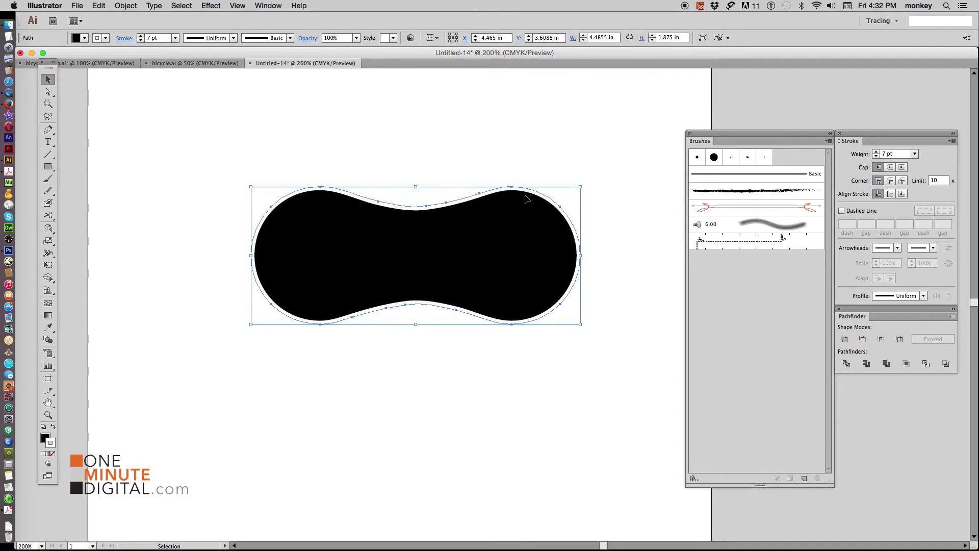
pyautogui.click(532, 168)
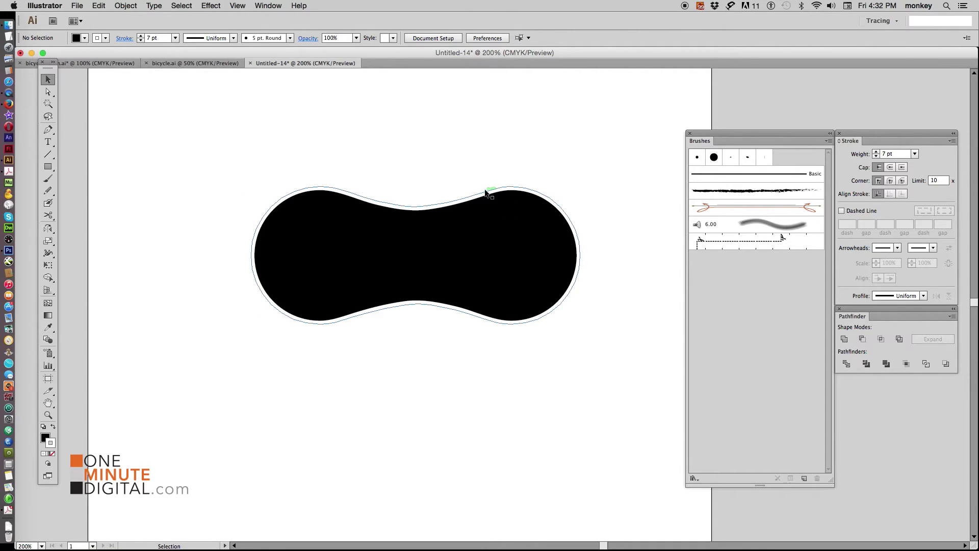
pyautogui.moveTo(219, 164); pyautogui.dragTo(637, 387)
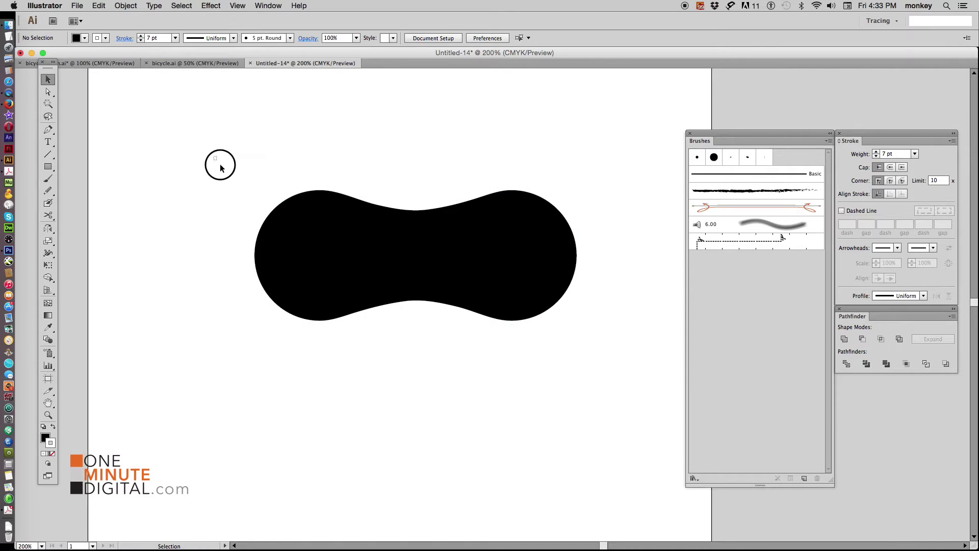
pyautogui.click(125, 6)
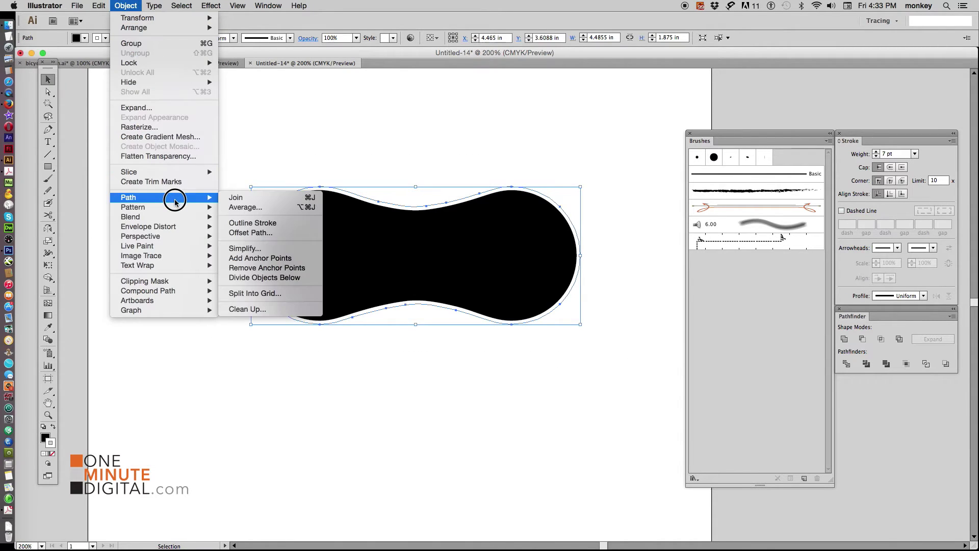
# Add a 0.06 in offset path around the black shape and stroke it black
pyautogui.click(260, 232)
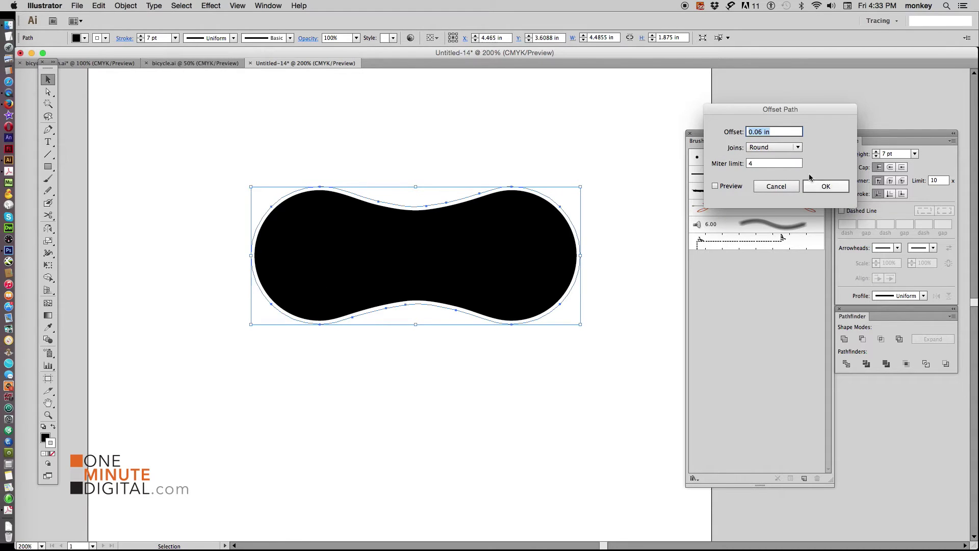
pyautogui.click(716, 187)
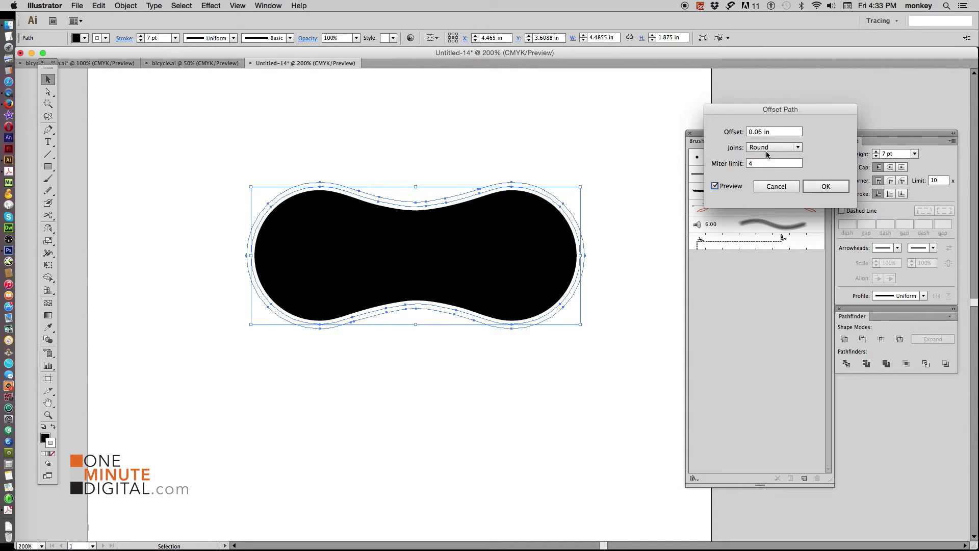
pyautogui.click(828, 186)
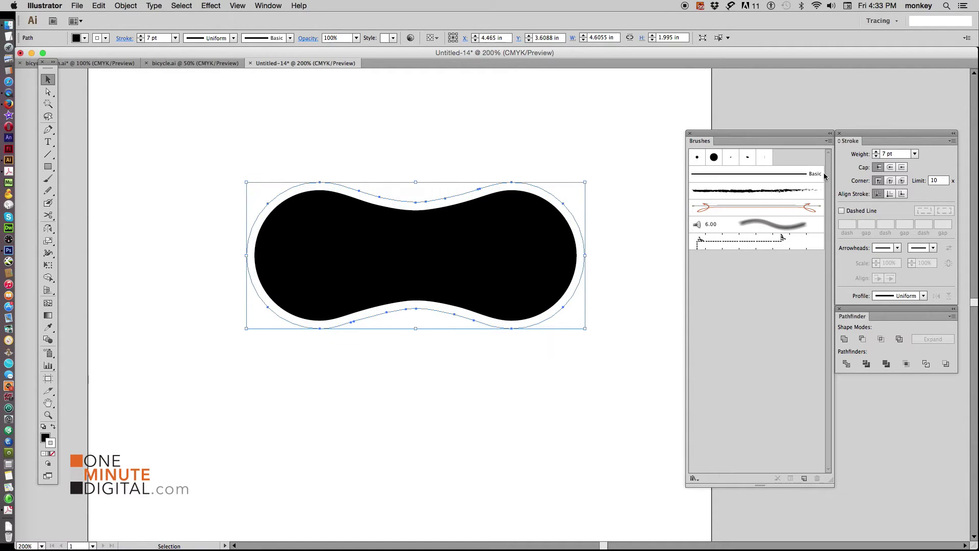
pyautogui.click(52, 428)
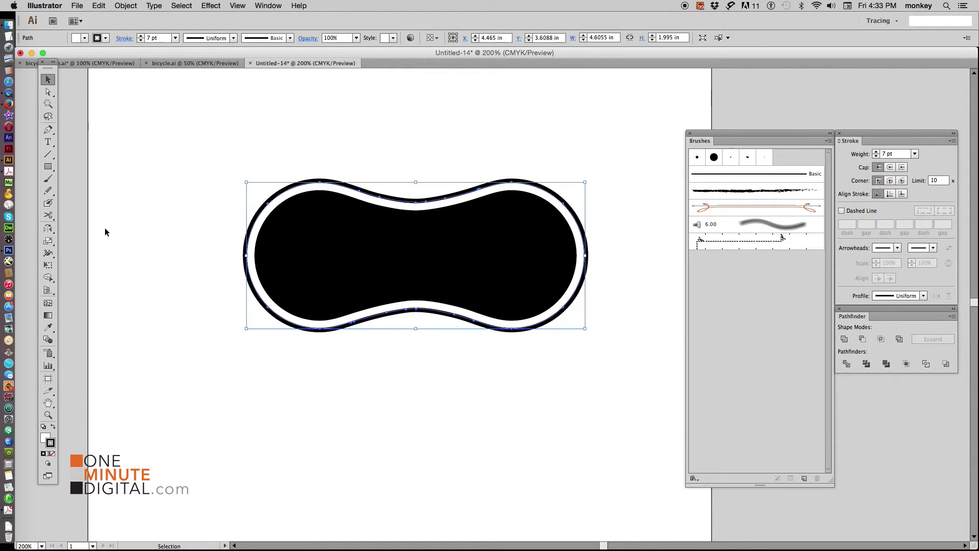
pyautogui.click(609, 145)
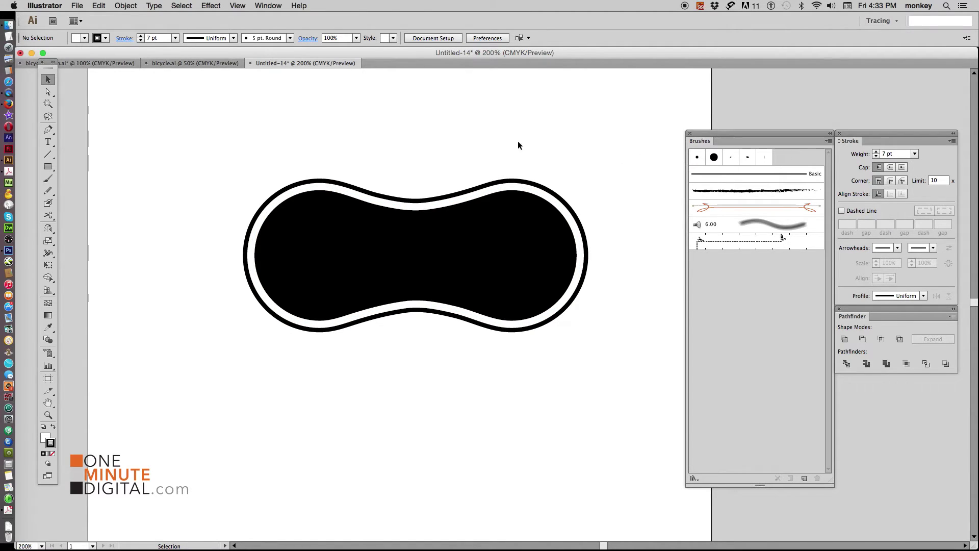
# Draw a solid black circle and a smaller circle beside it
pyautogui.moveTo(47, 165); pyautogui.dragTo(83, 195)
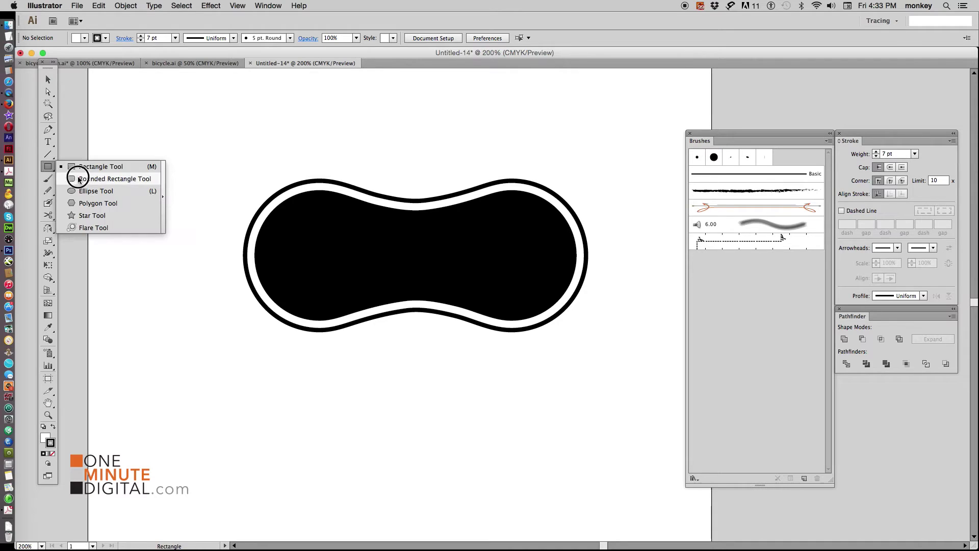
pyautogui.click(83, 191)
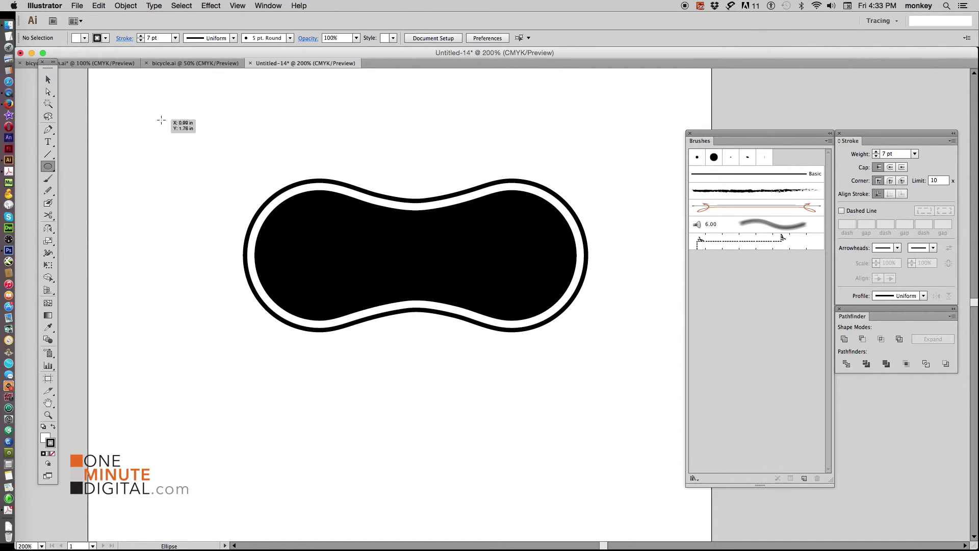
pyautogui.moveTo(152, 115); pyautogui.dragTo(215, 179)
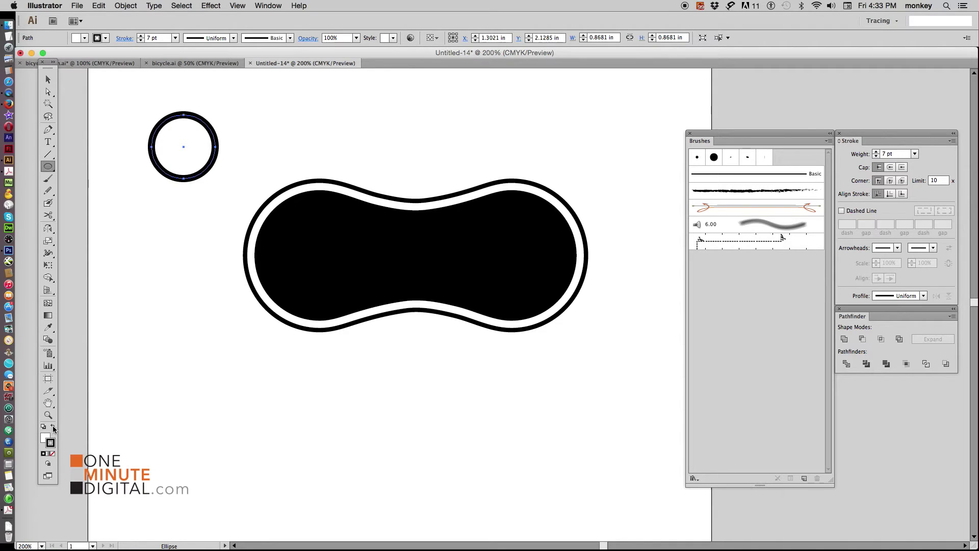
pyautogui.click(52, 427)
pyautogui.click(47, 80)
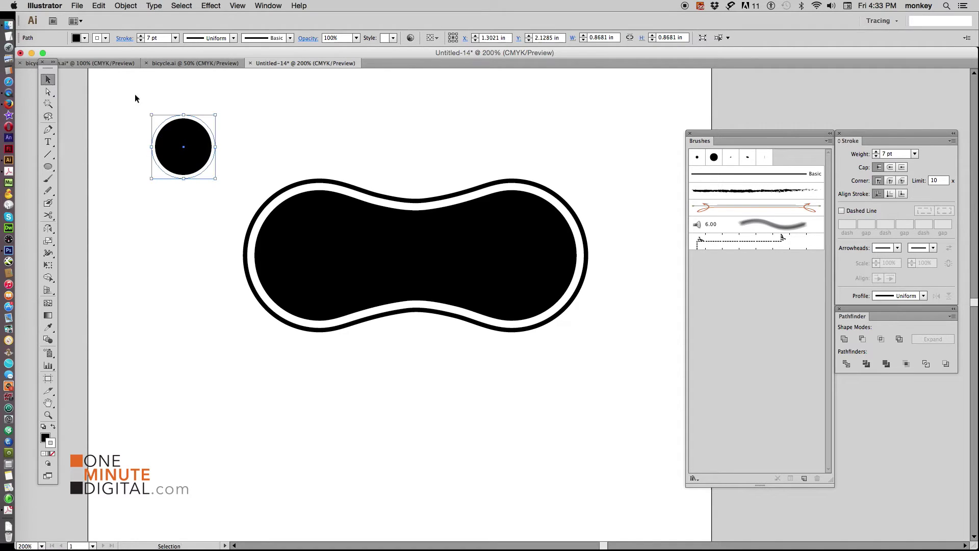
pyautogui.click(48, 166)
pyautogui.moveTo(270, 108); pyautogui.dragTo(303, 141)
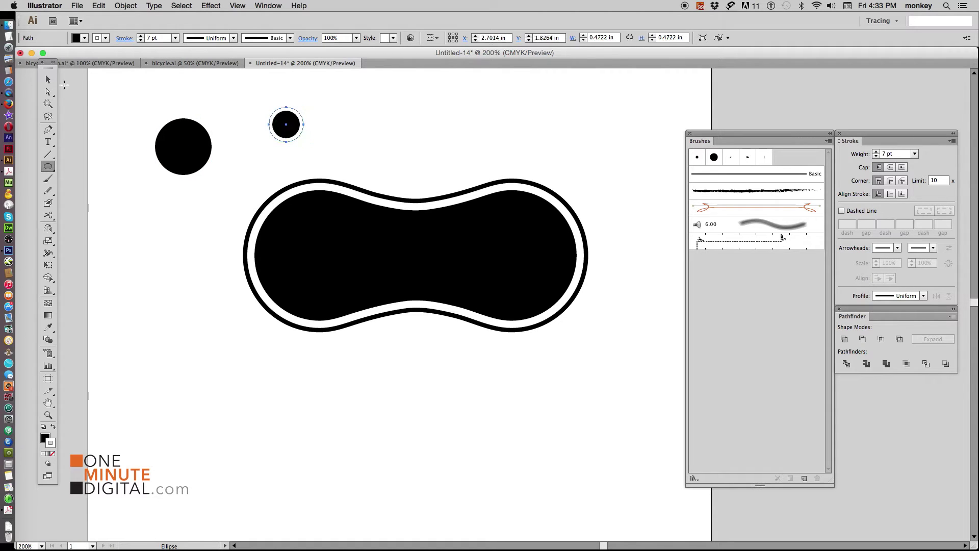
# Make the two circles concentric with a 5 pt stroke and move them onto the link
pyautogui.click(47, 80)
pyautogui.moveTo(113, 91); pyautogui.dragTo(328, 180)
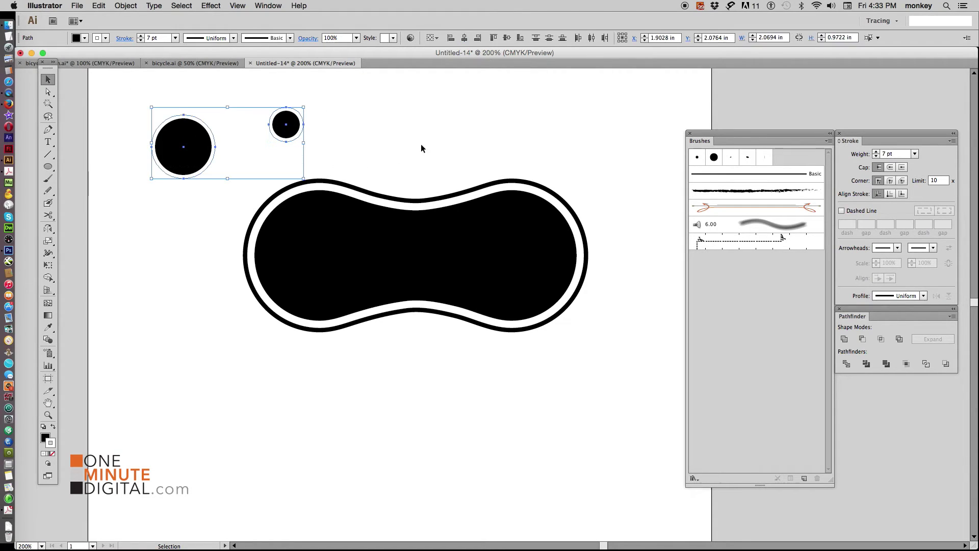
pyautogui.click(464, 37)
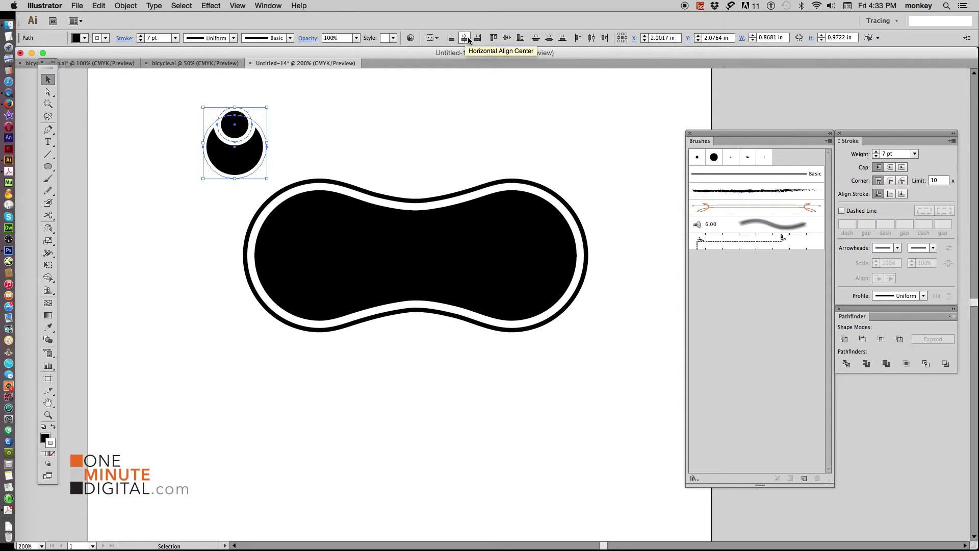
pyautogui.click(505, 38)
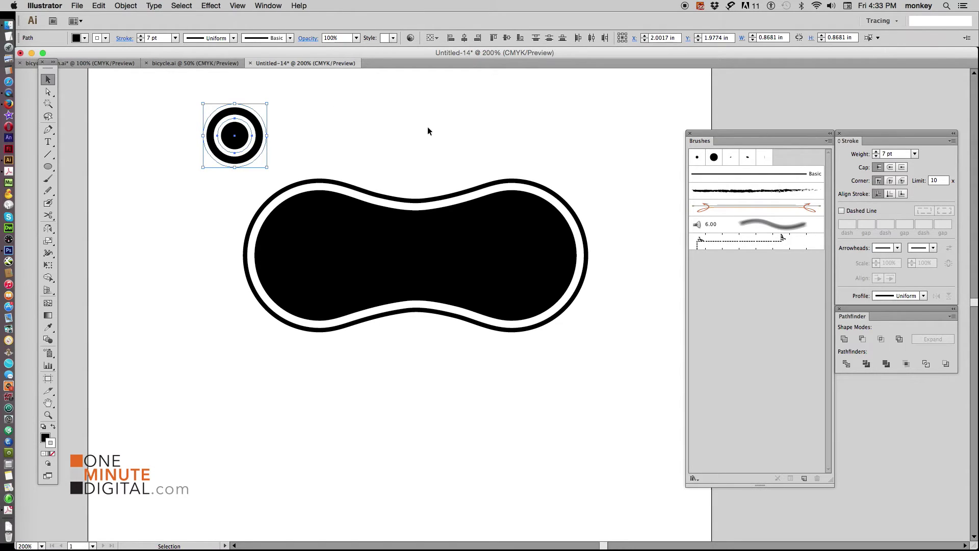
pyautogui.click(877, 157)
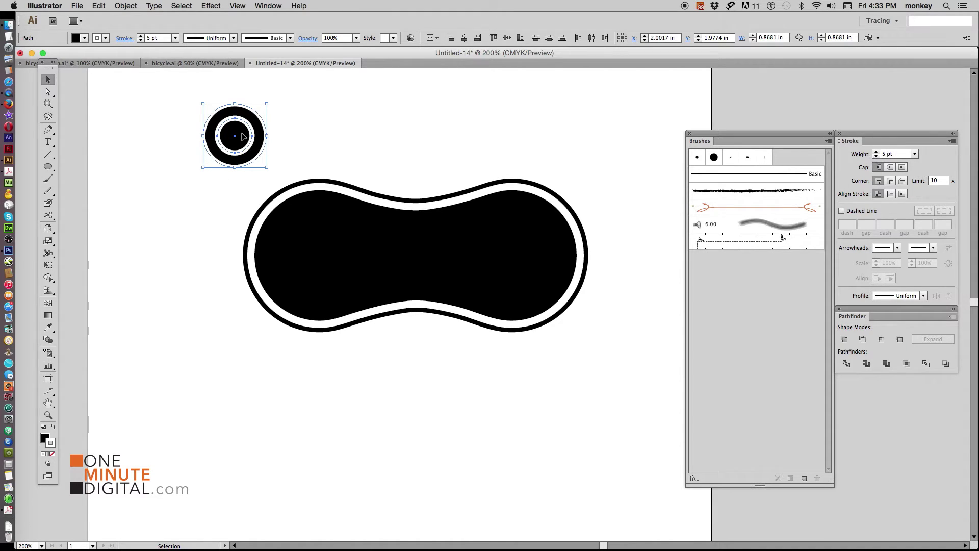
pyautogui.moveTo(243, 137); pyautogui.dragTo(318, 256)
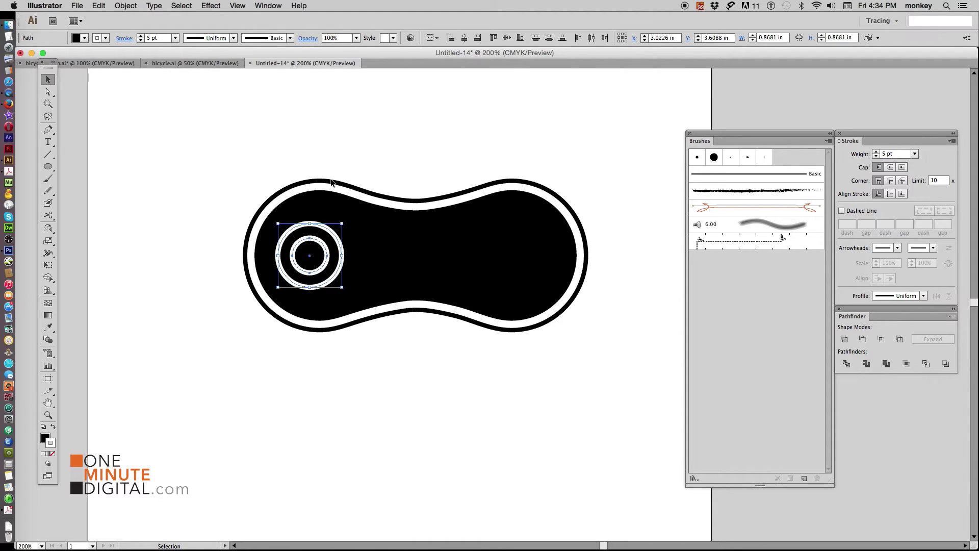
# Group the two ring circles into one rivet on the link's left lobe, then deselect
pyautogui.hotkey('ctrl', 'g')
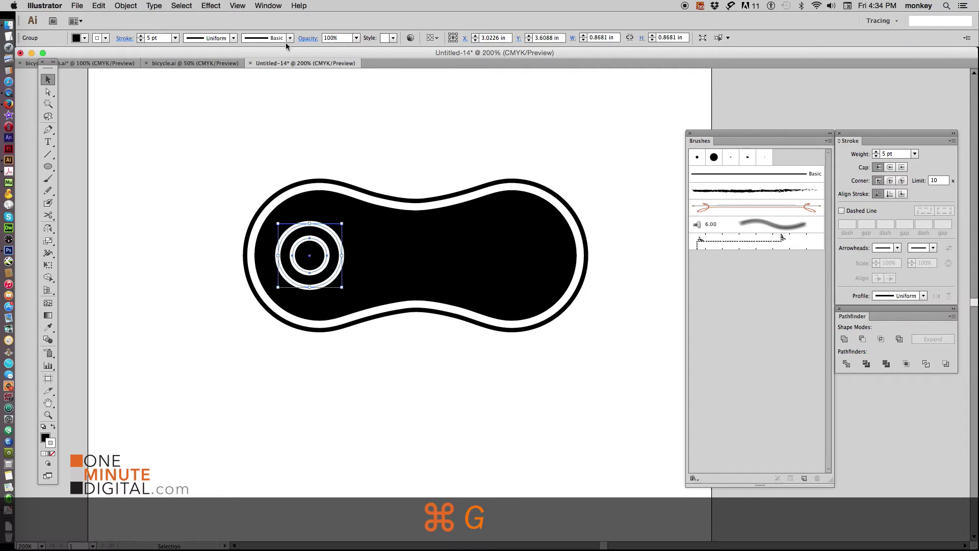
pyautogui.click(133, 4)
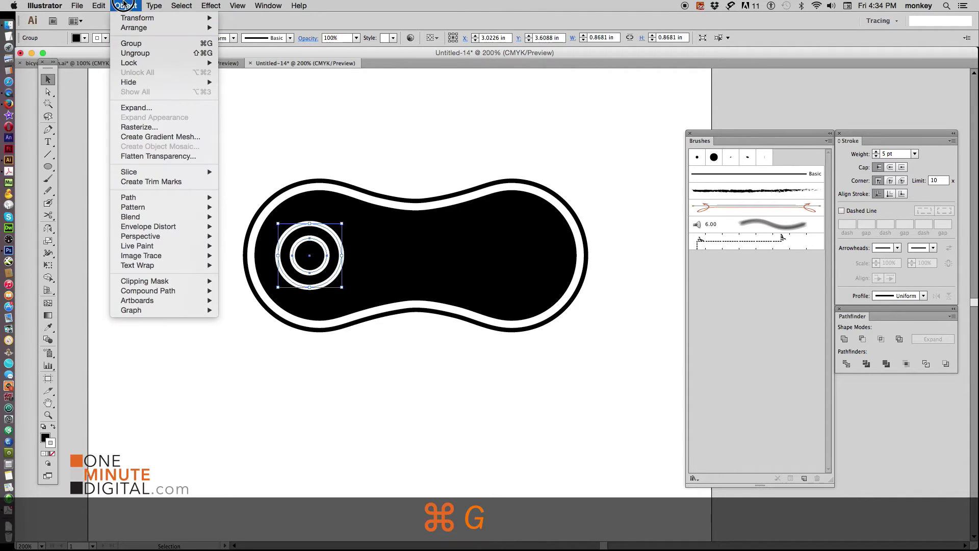
pyautogui.click(431, 112)
pyautogui.click(382, 156)
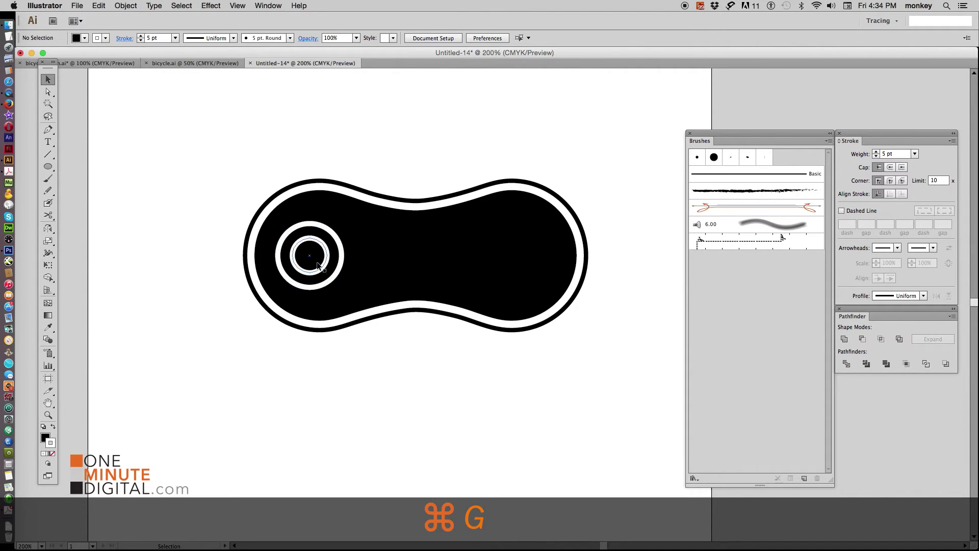
pyautogui.click(318, 265)
pyautogui.click(424, 123)
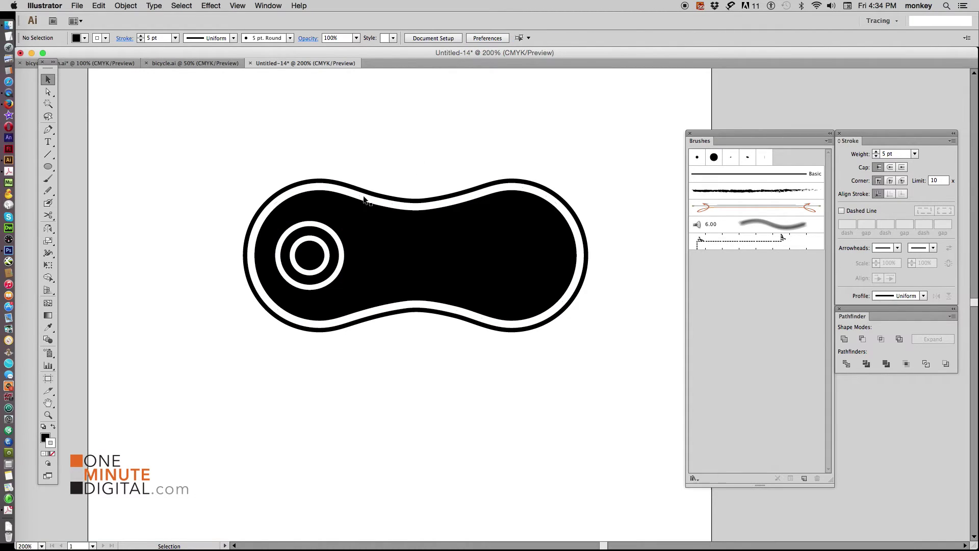
# Duplicate the ring group to the chain link's right end
pyautogui.moveTo(312, 251); pyautogui.dragTo(351, 253)
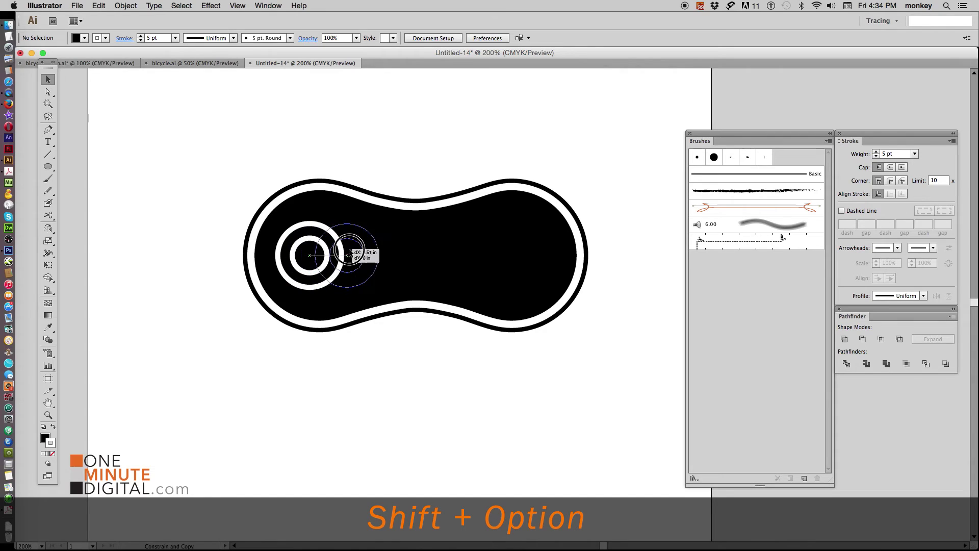
pyautogui.moveTo(351, 253); pyautogui.dragTo(517, 255)
pyautogui.click(653, 291)
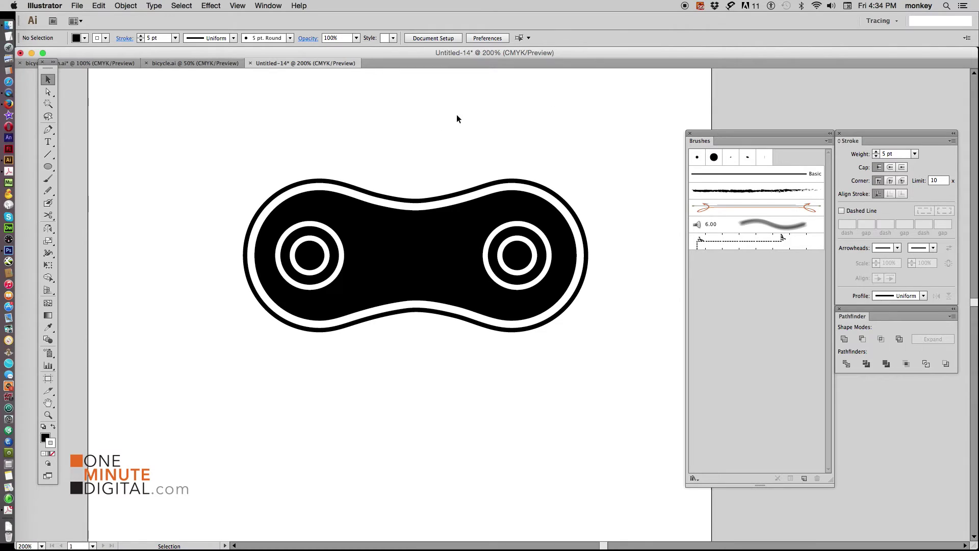
# Group both ring sets and centre them horizontally within the link outline
pyautogui.click(310, 240)
pyautogui.keyDown('shift'); pyautogui.click(518, 255); pyautogui.keyUp('shift')
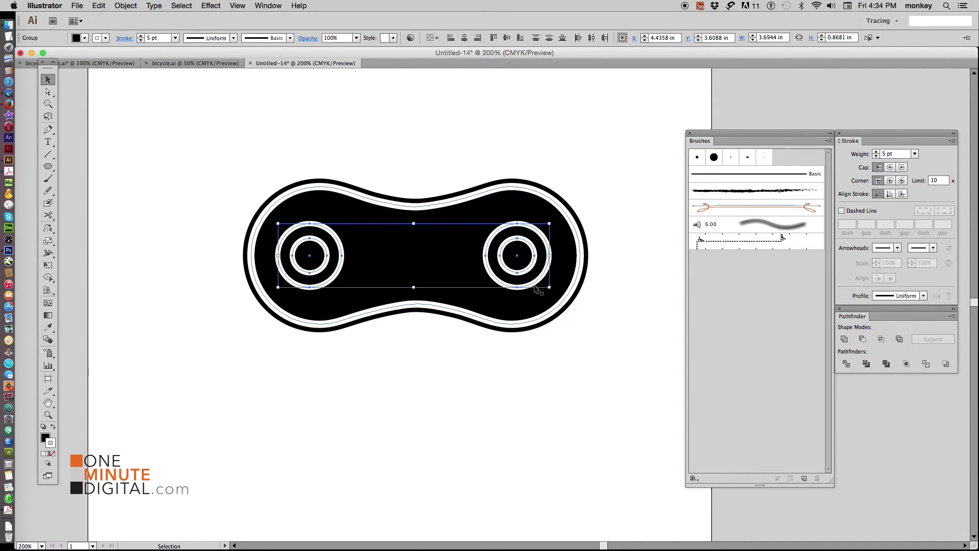
pyautogui.press('super+g')
pyautogui.click(125, 6)
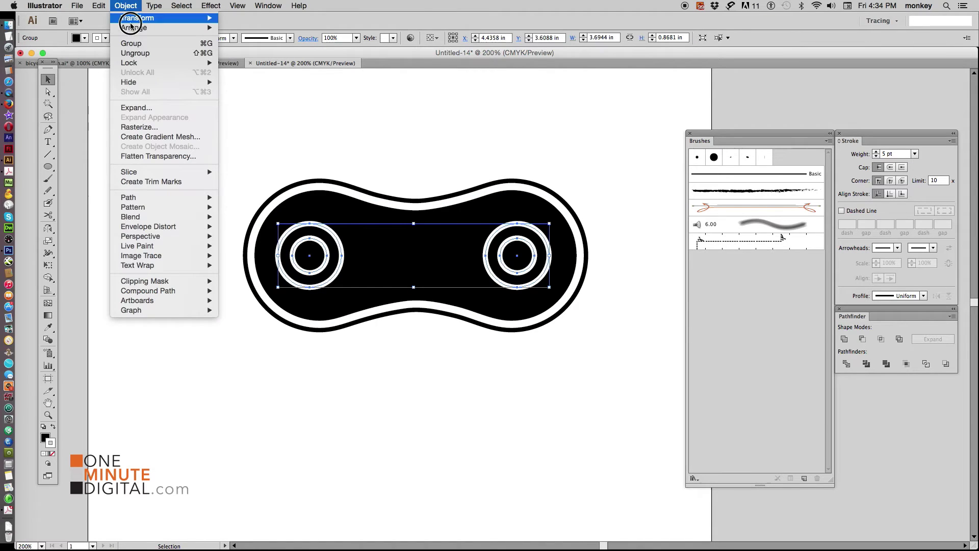
pyautogui.click(126, 44)
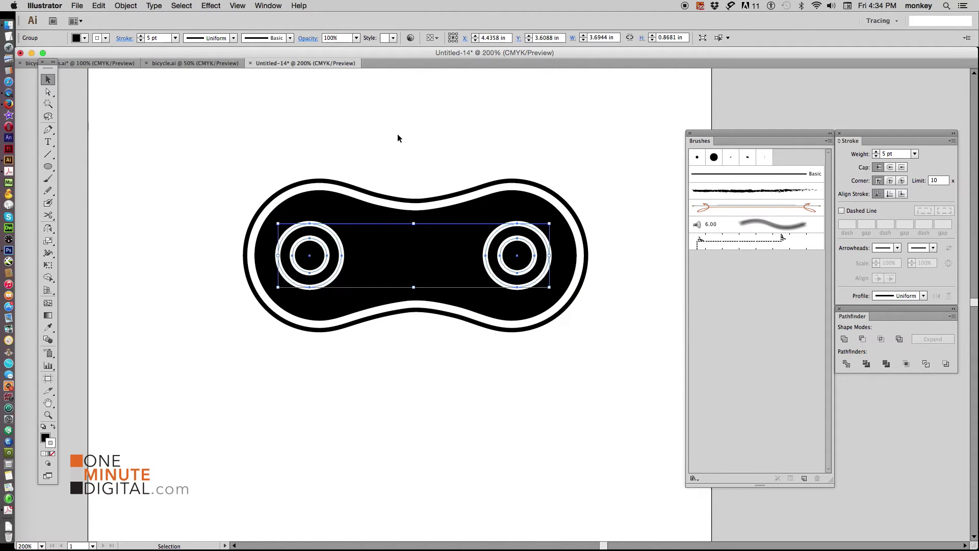
pyautogui.moveTo(190, 132); pyautogui.dragTo(654, 379)
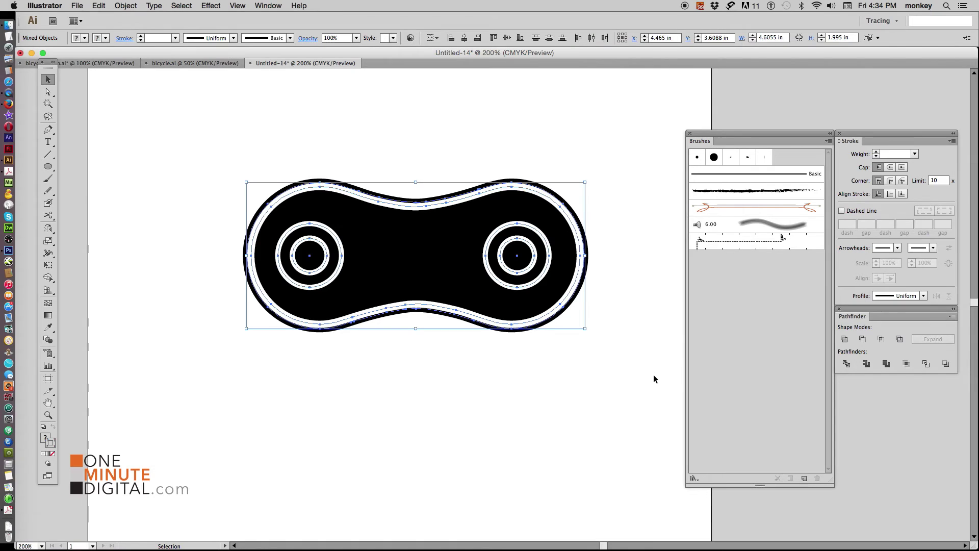
pyautogui.click(464, 37)
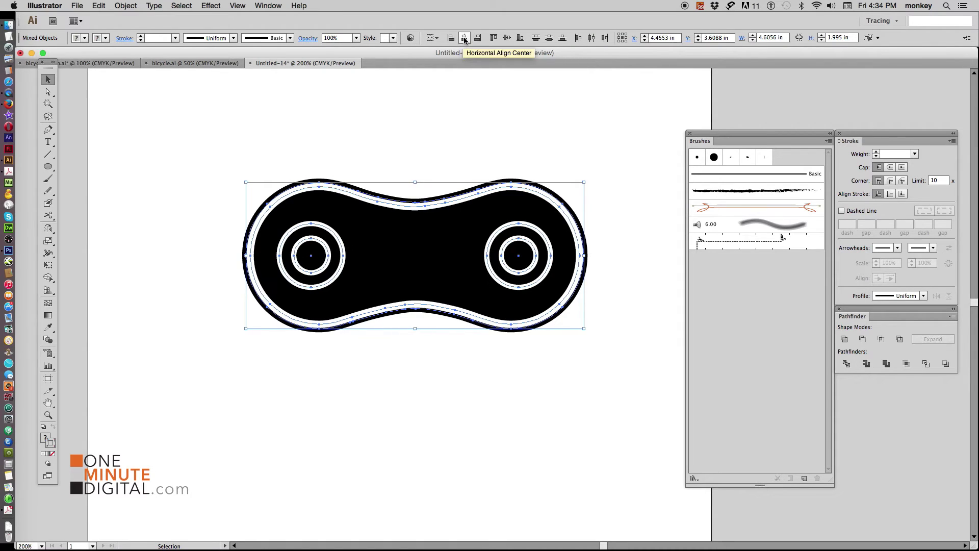
pyautogui.click(616, 140)
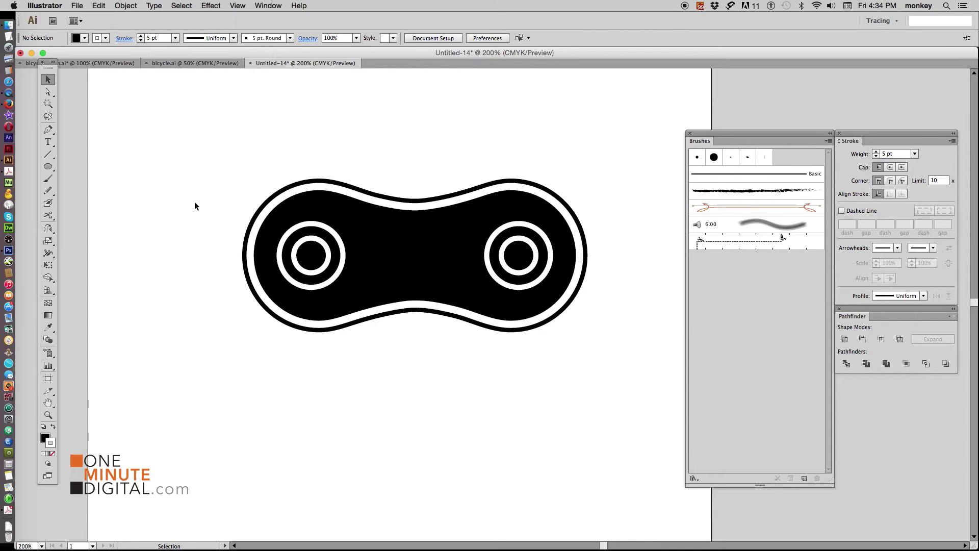
pyautogui.hotkey('ctrl', '-')
pyautogui.hotkey('ctrl', '-')
# Scale the chain link down, shift it left, and group its parts
pyautogui.moveTo(384, 220); pyautogui.dragTo(559, 321)
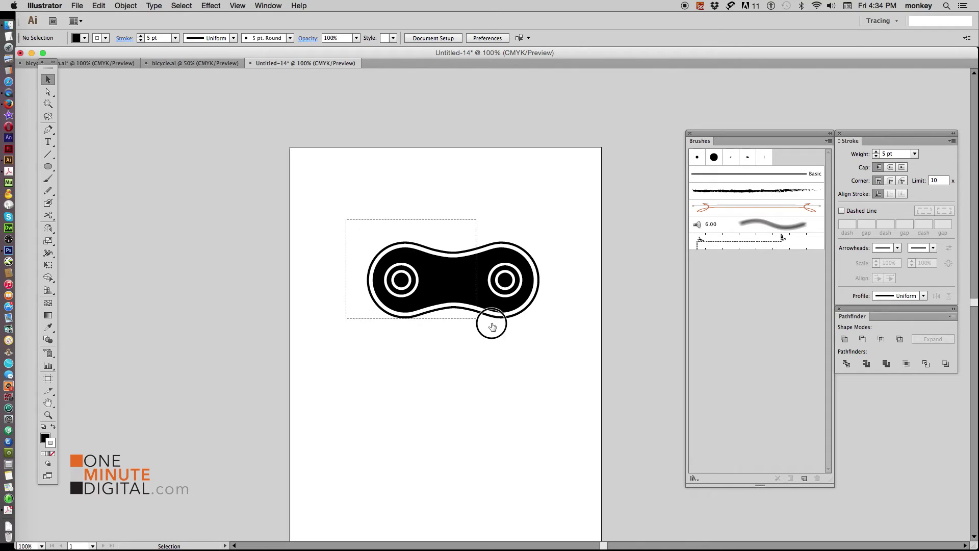
pyautogui.moveTo(540, 244); pyautogui.dragTo(481, 269)
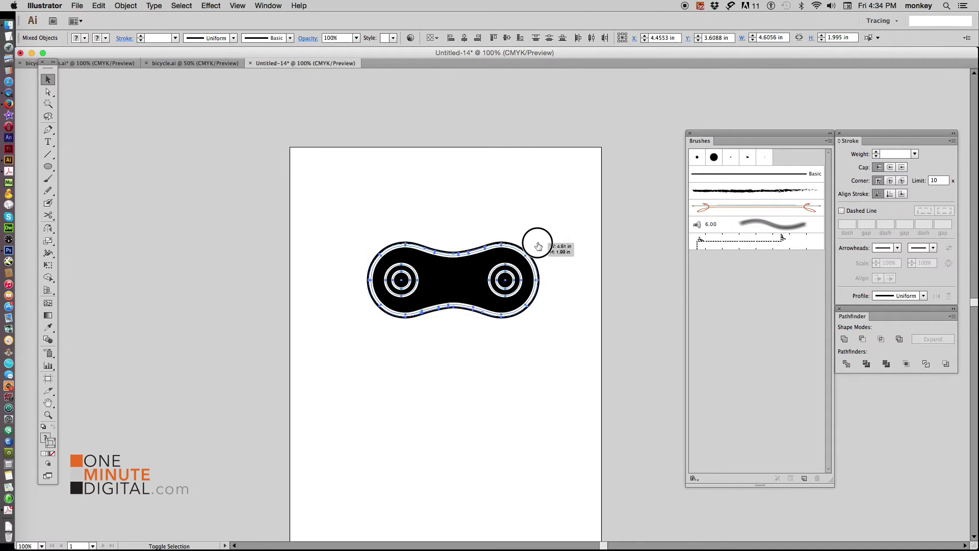
pyautogui.moveTo(427, 292); pyautogui.dragTo(367, 291)
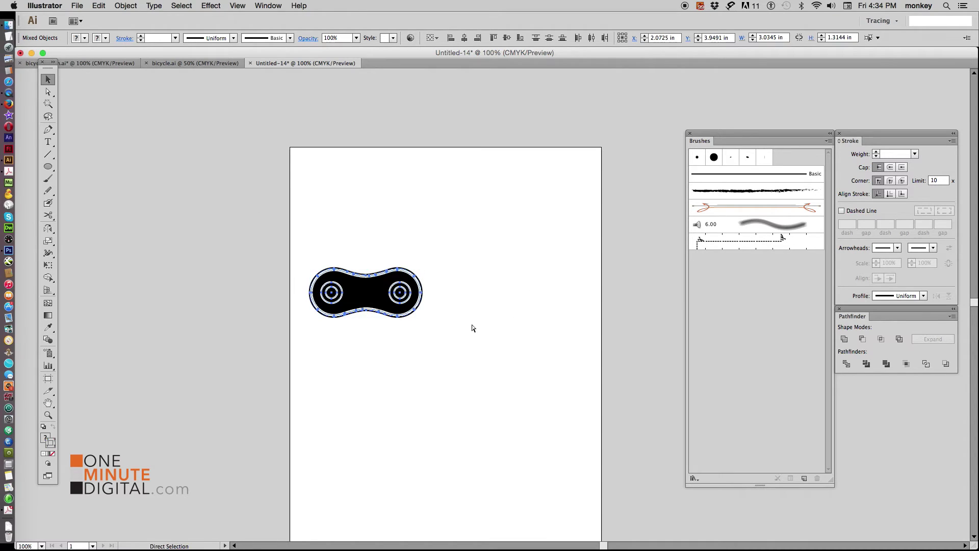
pyautogui.press('super+g')
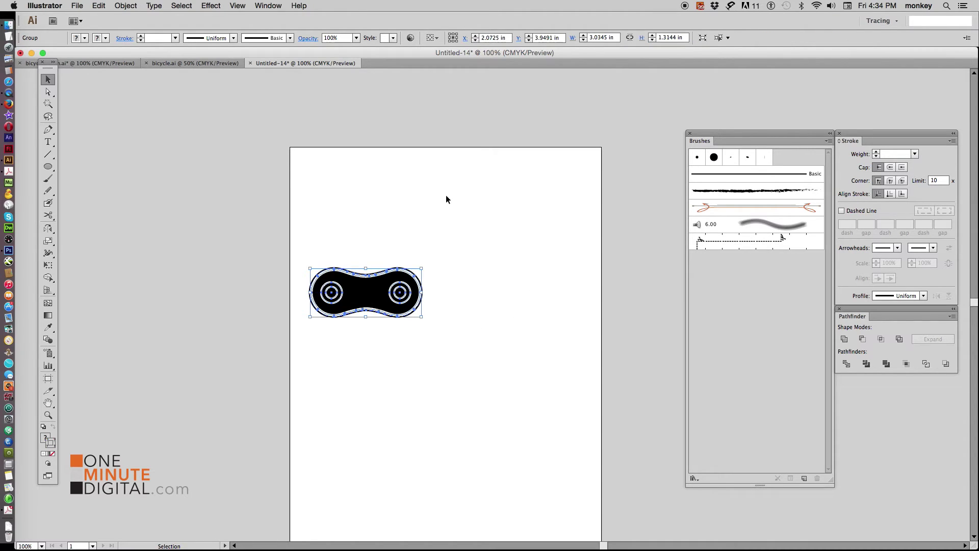
pyautogui.click(446, 199)
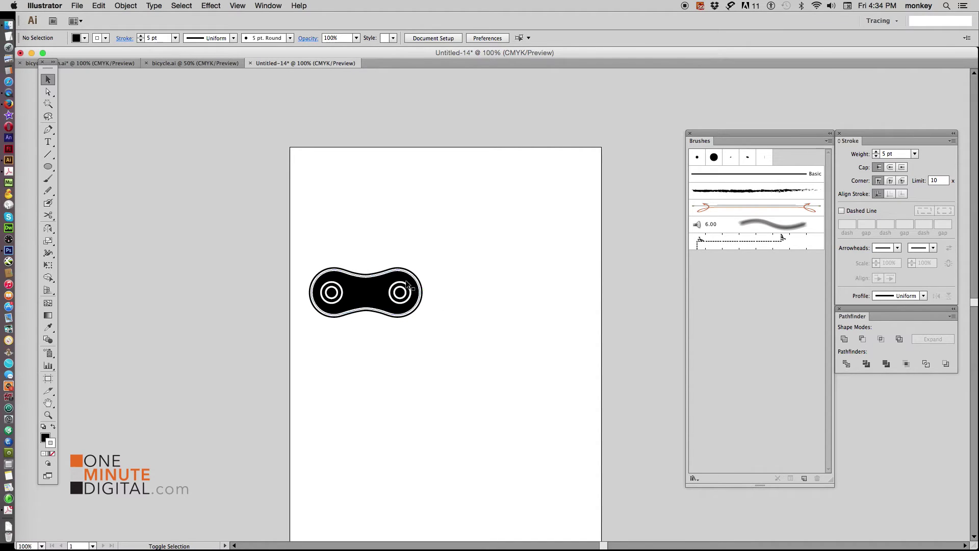
# Place a duplicate of the chain link directly to its right
pyautogui.moveTo(355, 293); pyautogui.dragTo(468, 298)
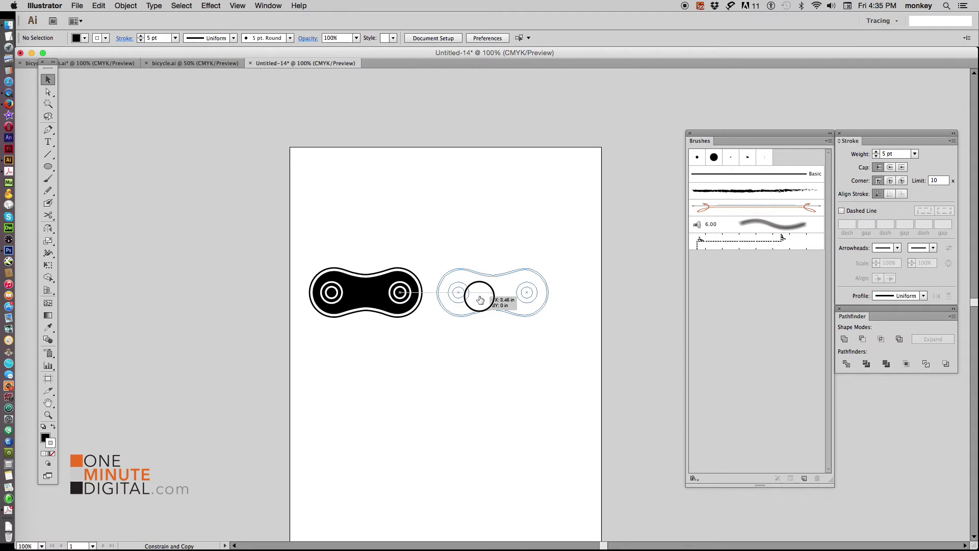
pyautogui.moveTo(468, 299); pyautogui.dragTo(482, 298)
pyautogui.click(608, 236)
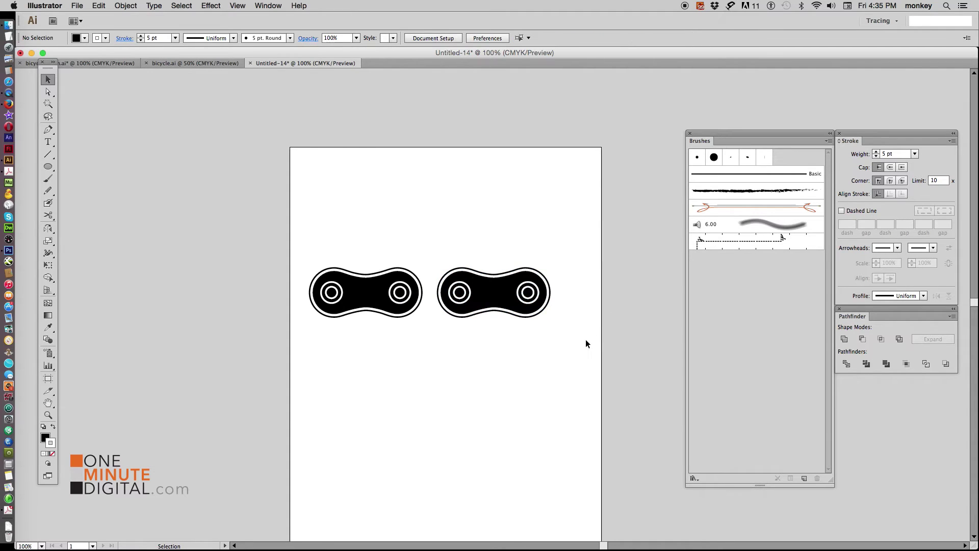
pyautogui.click(47, 414)
# Draw a square between the two links and widen it toward the left link
pyautogui.moveTo(285, 246); pyautogui.dragTo(597, 352)
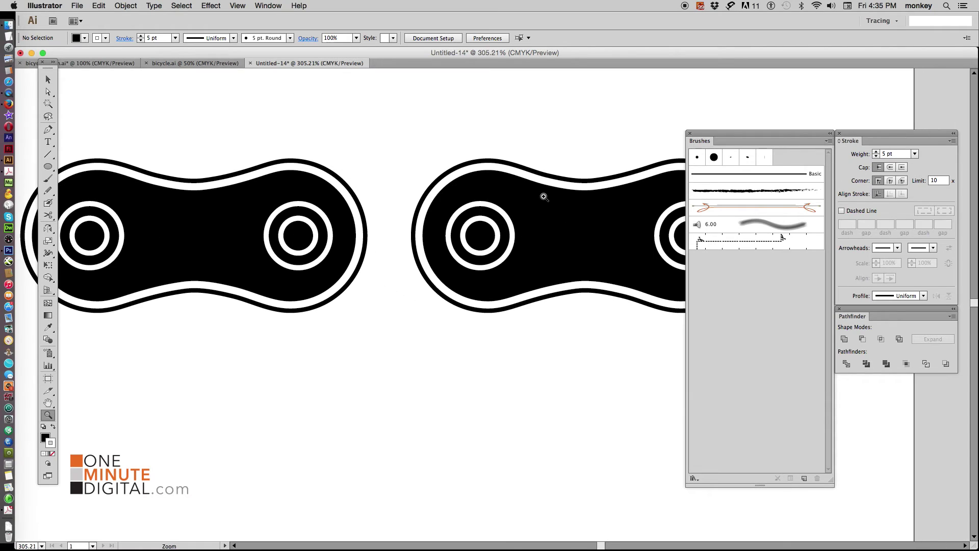
pyautogui.moveTo(48, 166); pyautogui.dragTo(94, 169)
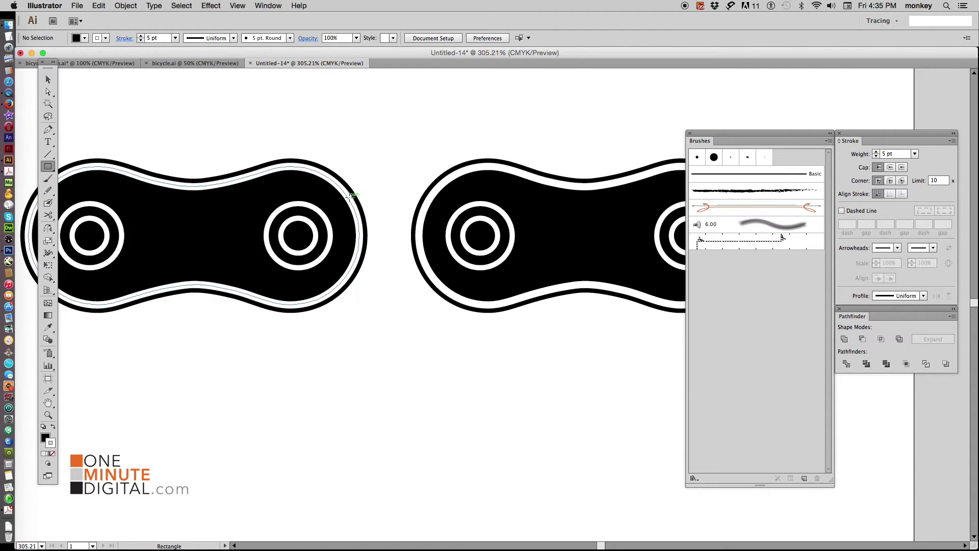
pyautogui.moveTo(364, 208); pyautogui.dragTo(429, 287)
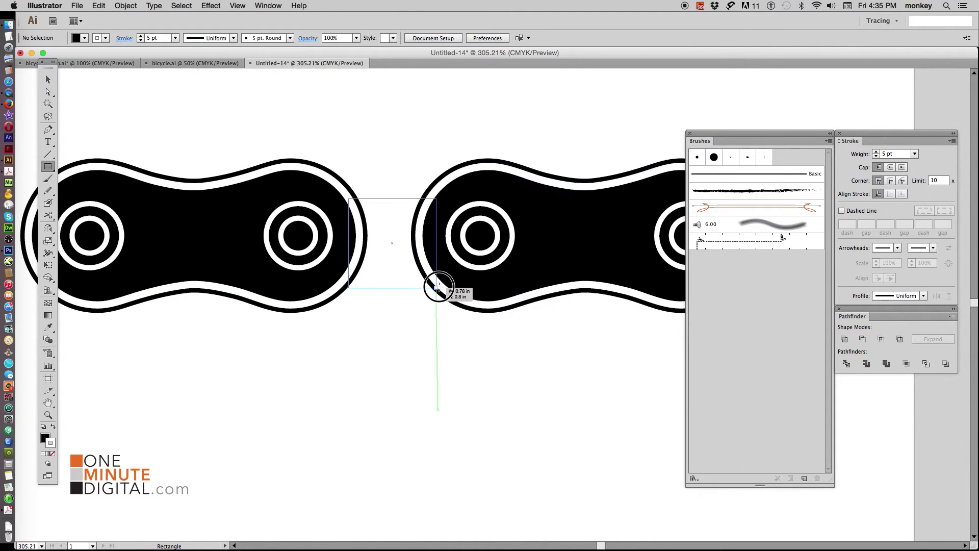
pyautogui.moveTo(429, 288); pyautogui.dragTo(437, 287)
pyautogui.click(47, 79)
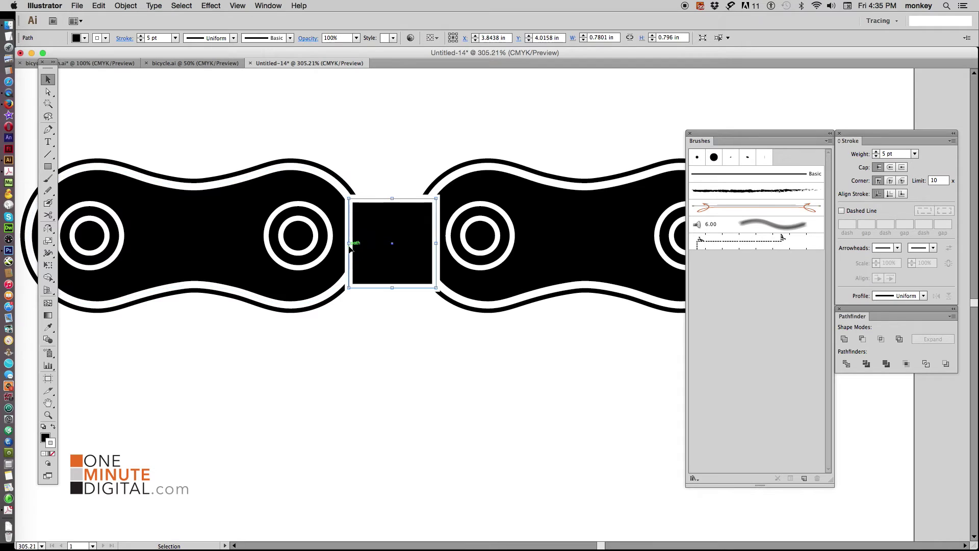
pyautogui.moveTo(349, 244); pyautogui.dragTo(340, 245)
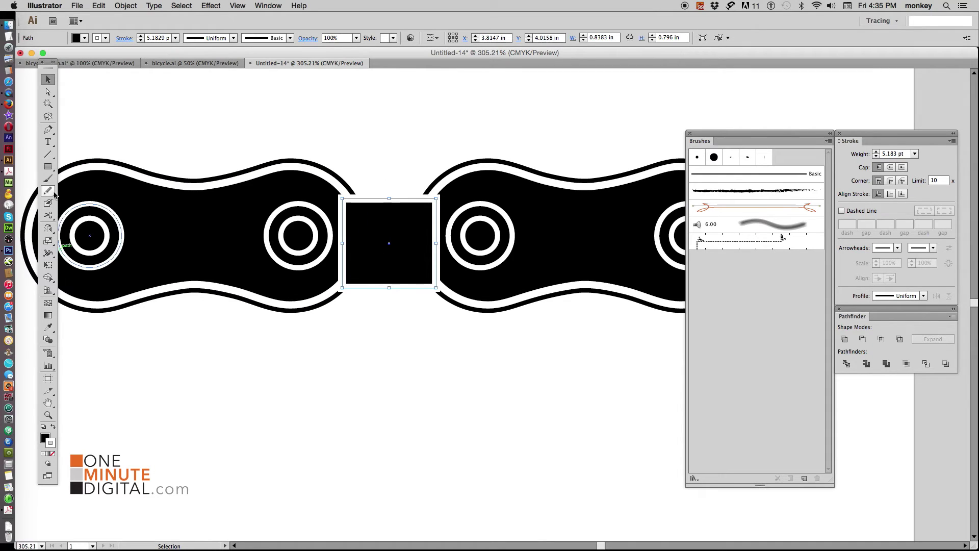
# Copy the link's stroke style onto the square with the Eyedropper
pyautogui.click(48, 329)
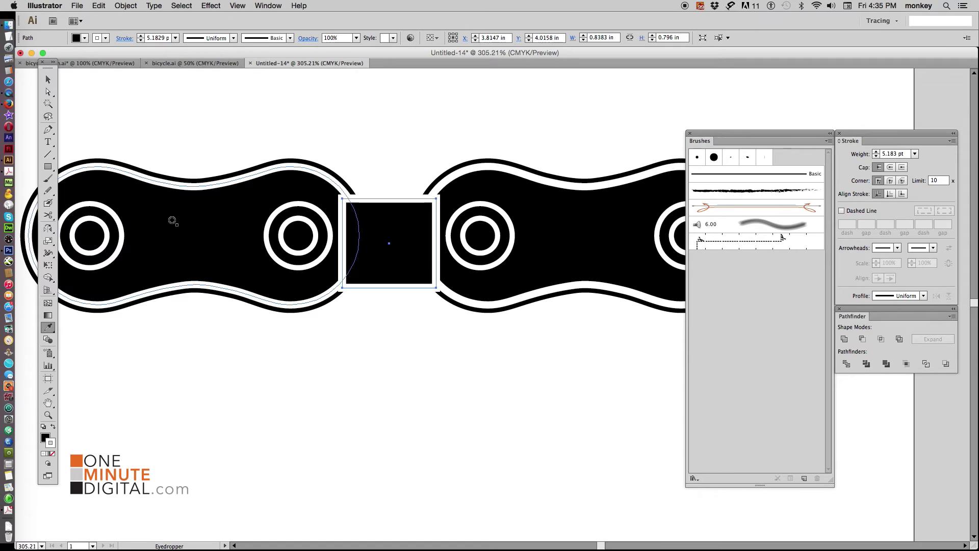
pyautogui.click(173, 221)
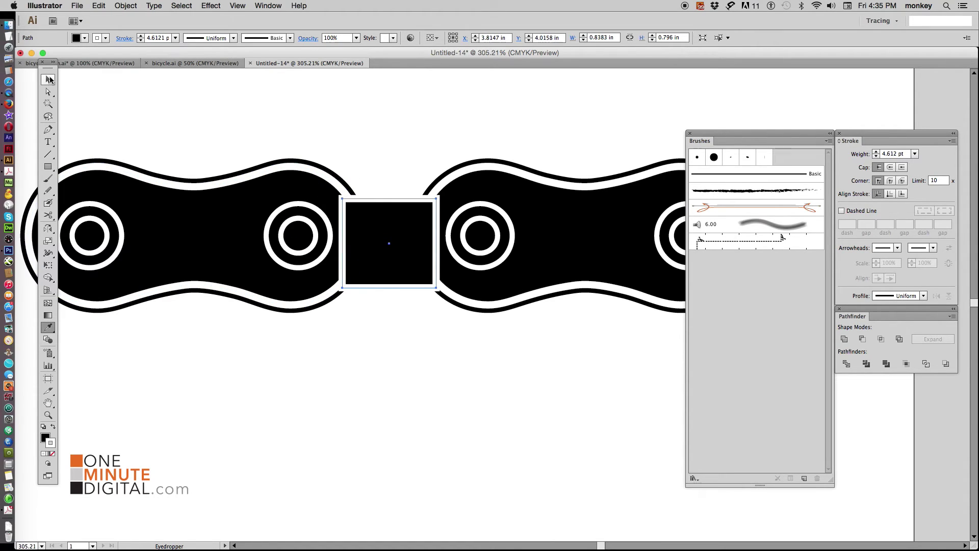
pyautogui.click(50, 80)
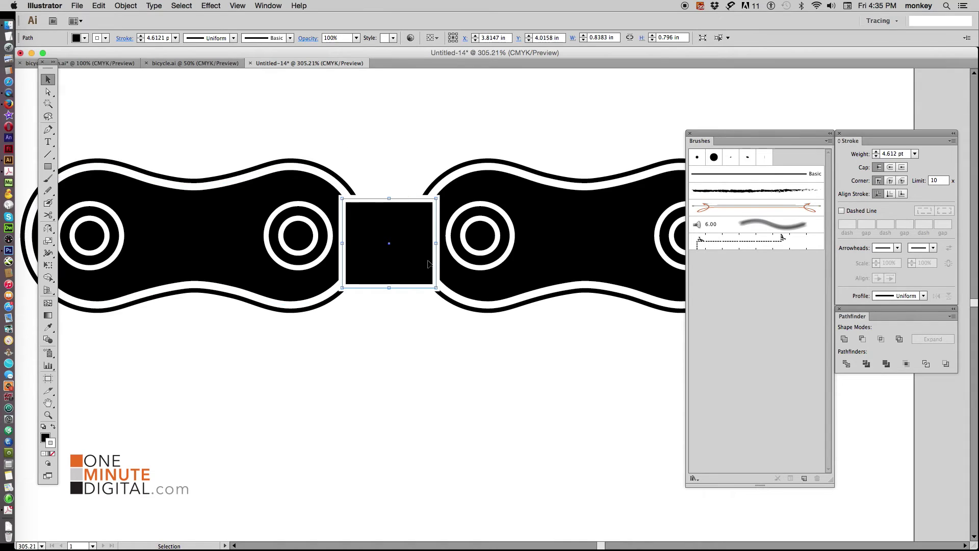
# Add an offset outline around the connector square and swap its fill and stroke
pyautogui.click(125, 7)
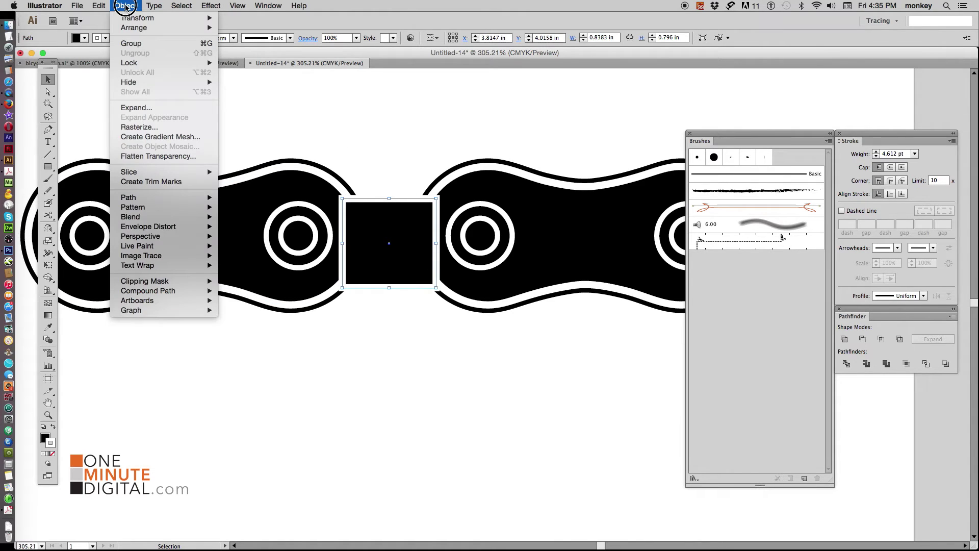
pyautogui.moveTo(129, 197)
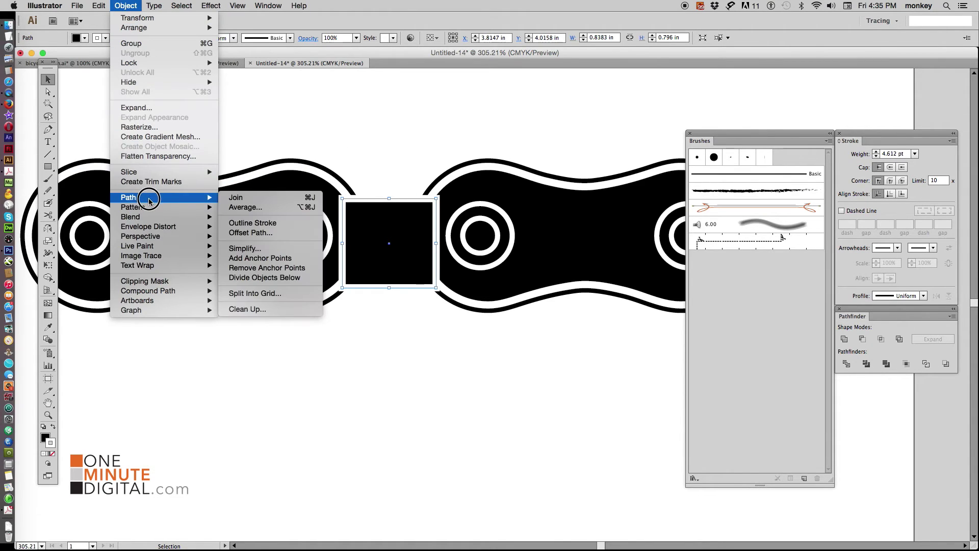
pyautogui.click(252, 233)
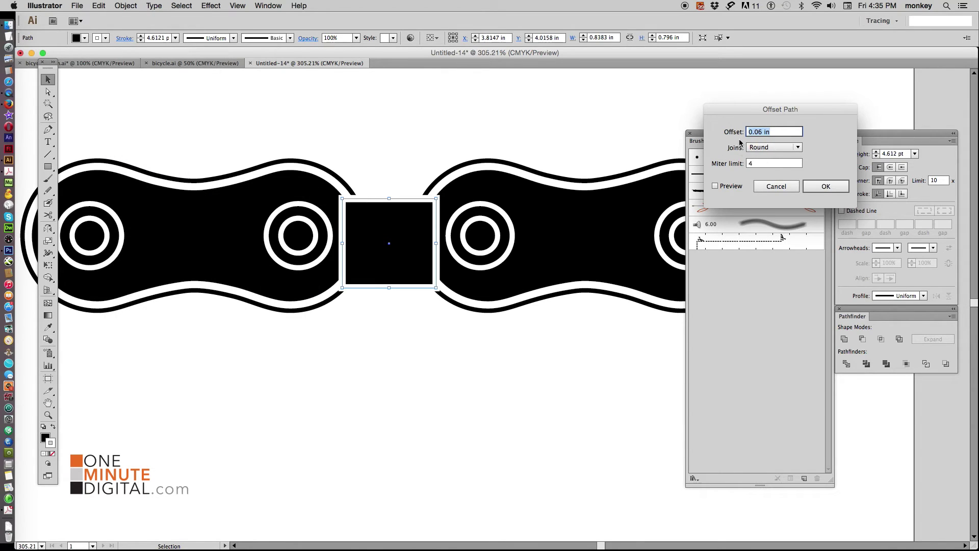
pyautogui.click(825, 186)
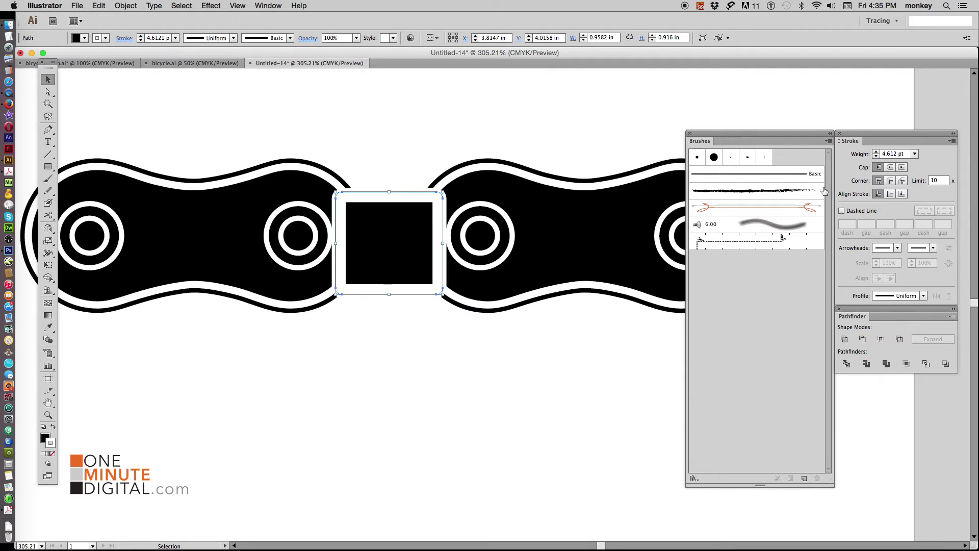
pyautogui.click(54, 434)
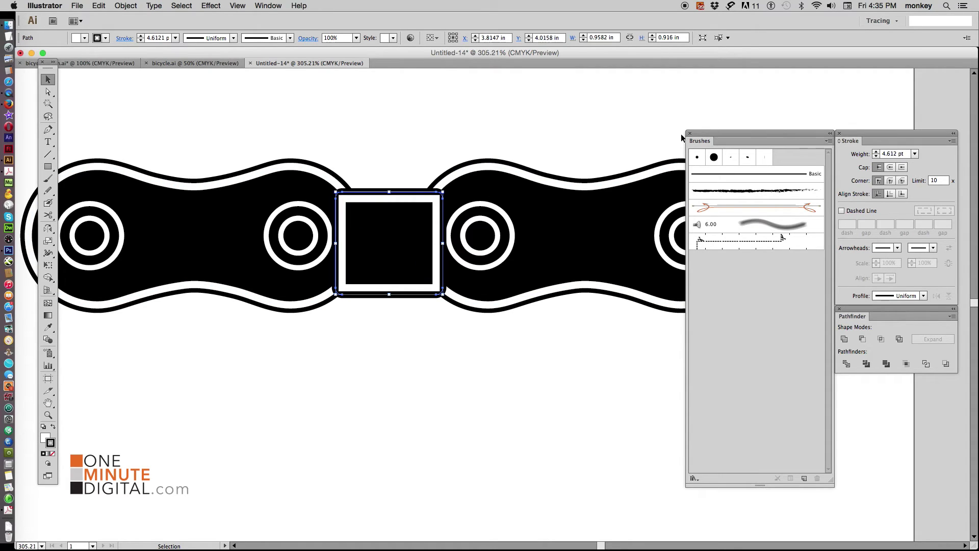
# Send the square connector plate behind both chain links
pyautogui.click(127, 5)
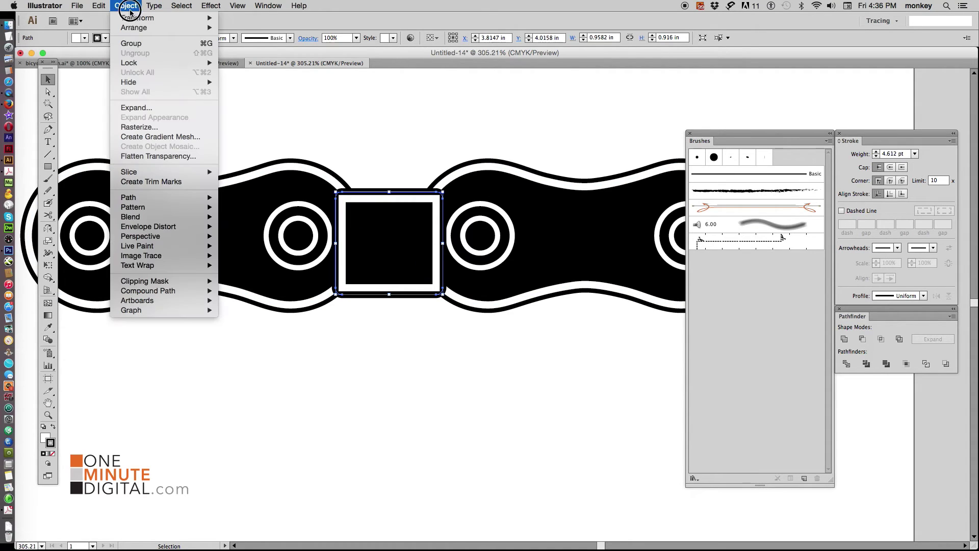
pyautogui.click(134, 29)
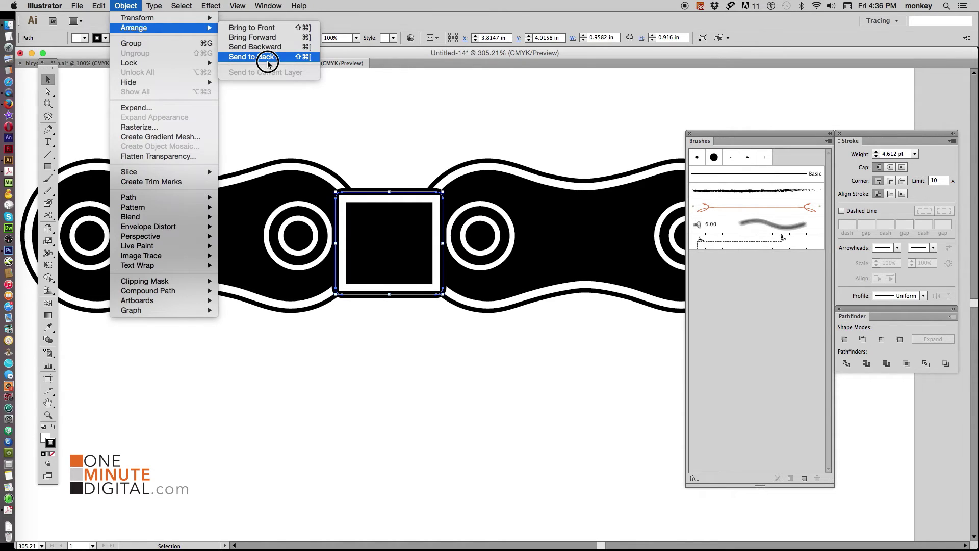
pyautogui.click(252, 56)
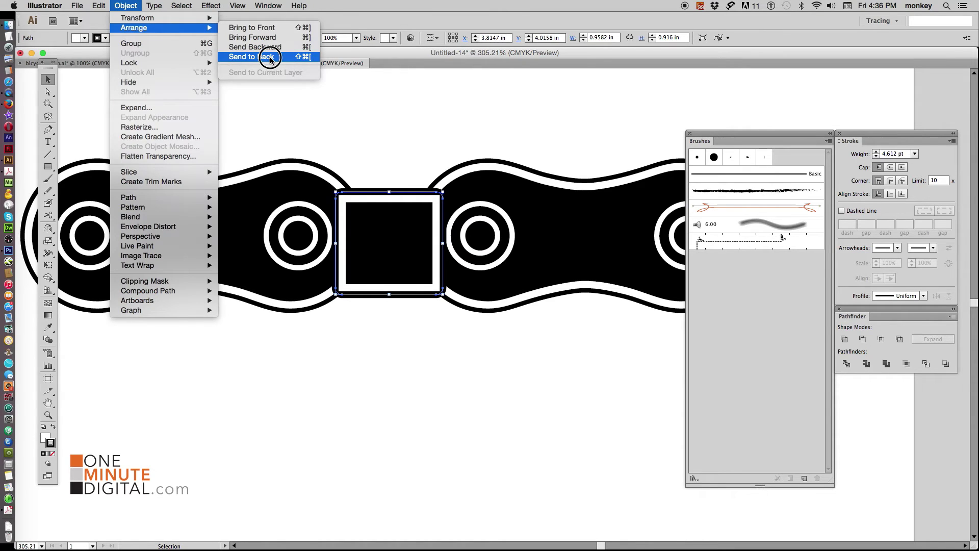
pyautogui.click(412, 92)
pyautogui.moveTo(377, 140); pyautogui.dragTo(393, 246)
pyautogui.click(125, 6)
pyautogui.moveTo(134, 27)
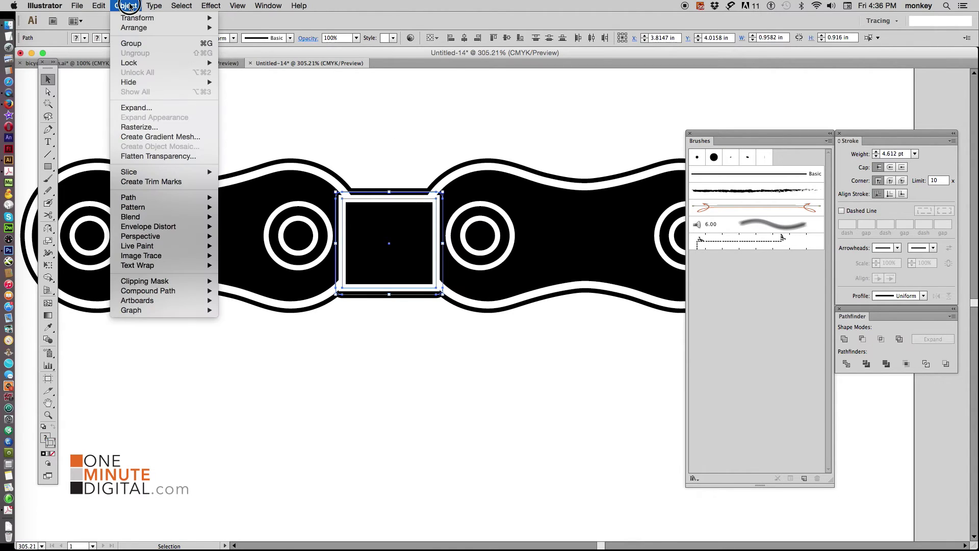
pyautogui.click(260, 57)
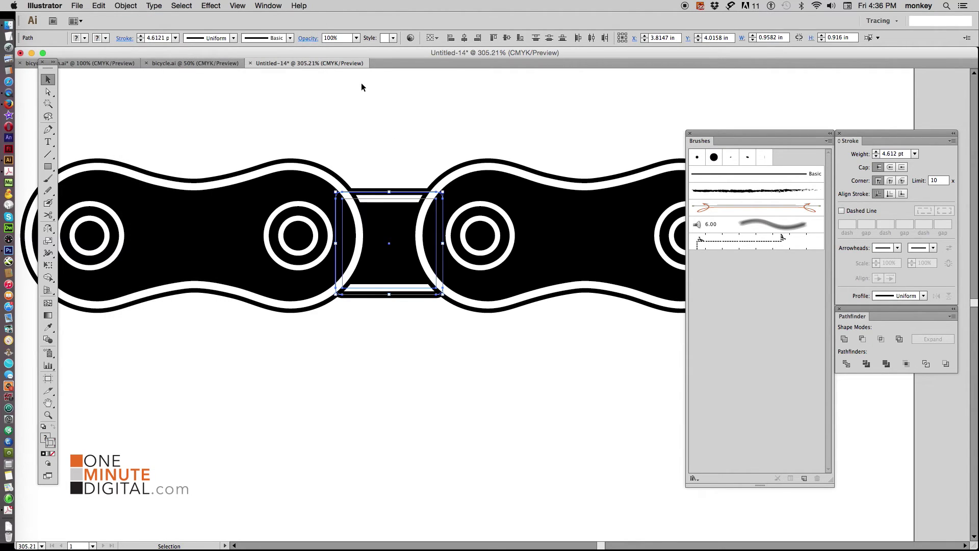
pyautogui.click(562, 119)
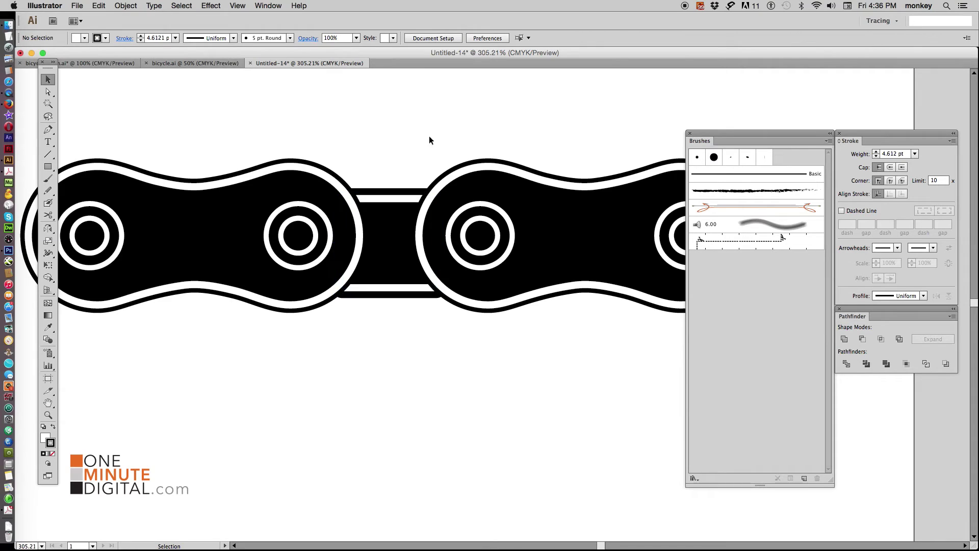
# Nudge the connector plate into line with the links, then move the Brushes panel down
pyautogui.click(406, 240)
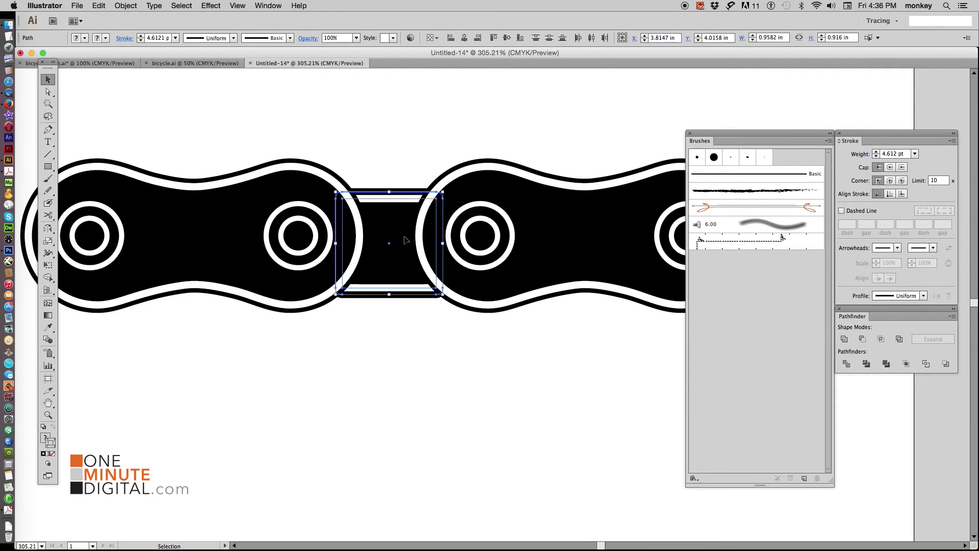
pyautogui.press('Up')
pyautogui.press('Up')
pyautogui.press('Up')
pyautogui.press('Up')
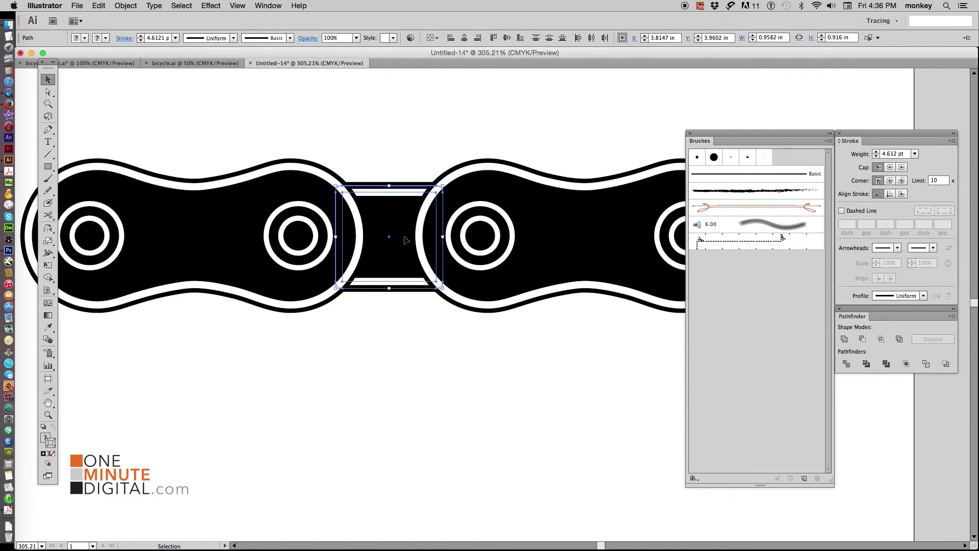
pyautogui.press('Up')
pyautogui.press('Down')
pyautogui.click(385, 113)
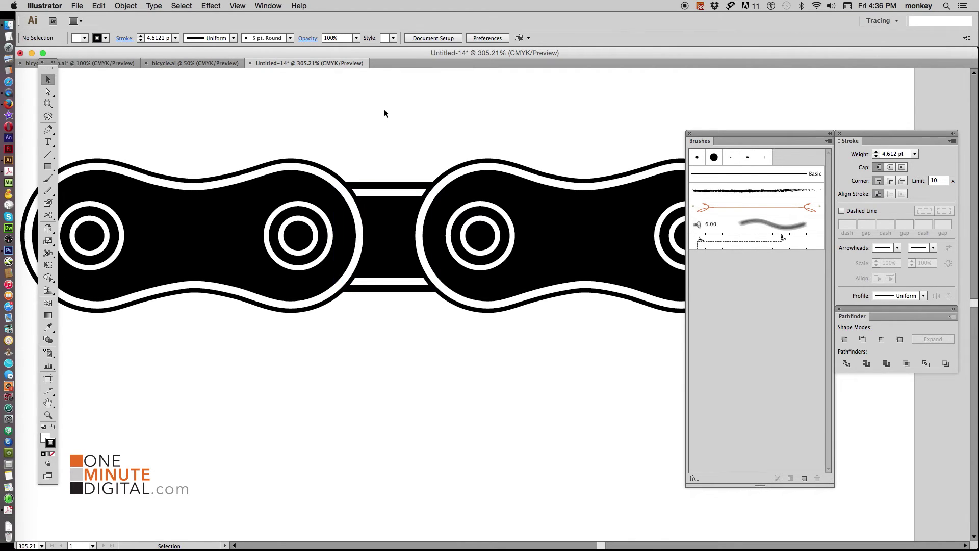
pyautogui.hotkey('ctrl', '-')
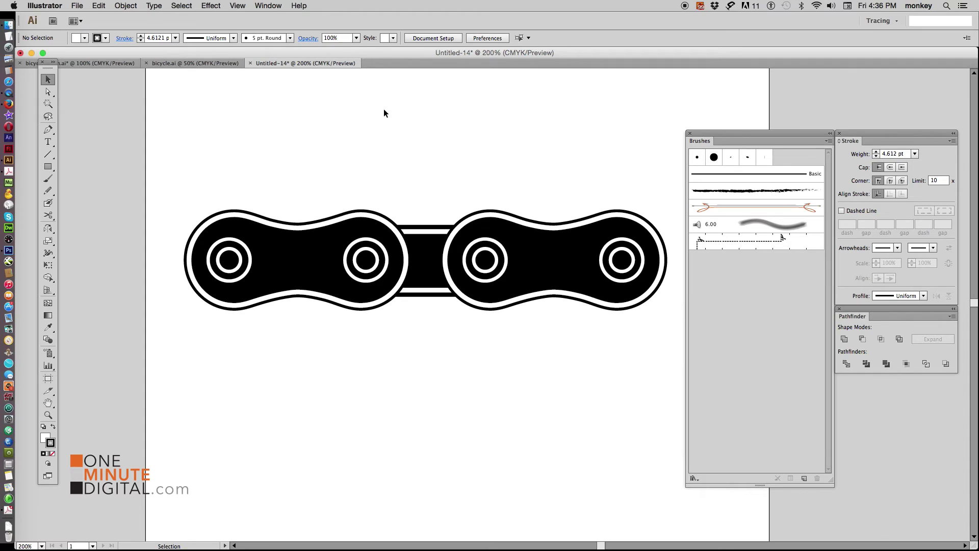
pyautogui.moveTo(723, 134)
pyautogui.mouseDown()
pyautogui.moveTo(723, 322)
pyautogui.moveTo(730, 306)
pyautogui.mouseUp()
pyautogui.scroll(-1, 636, 145)
pyautogui.scroll(-2, 761, 206)
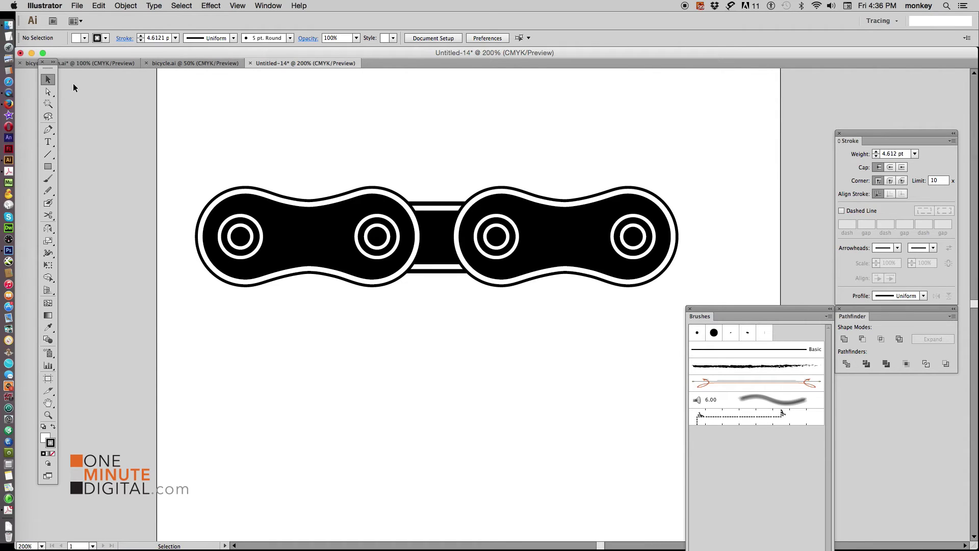
# Select all chain art, turn on rulers, and zoom in on the left link
pyautogui.moveTo(167, 154); pyautogui.dragTo(753, 326)
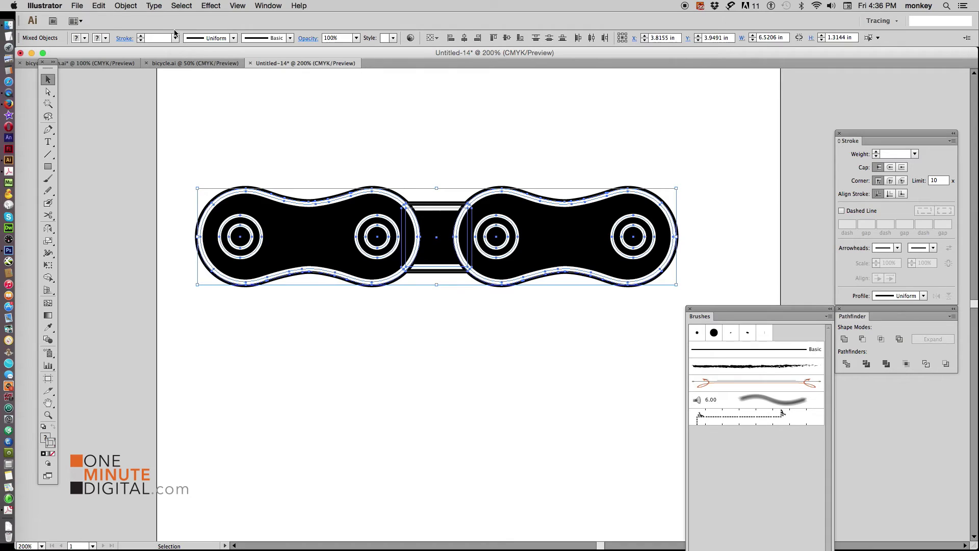
pyautogui.click(239, 6)
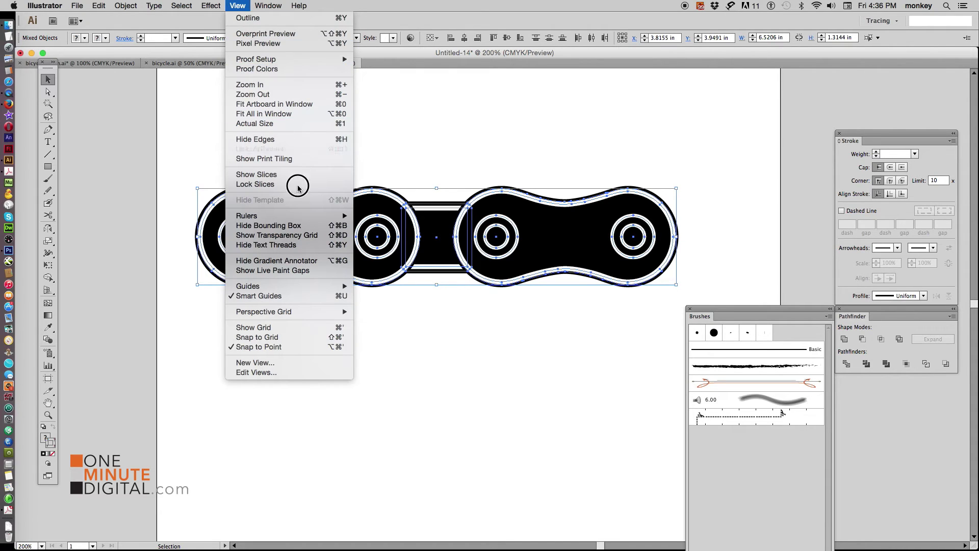
pyautogui.press('Escape')
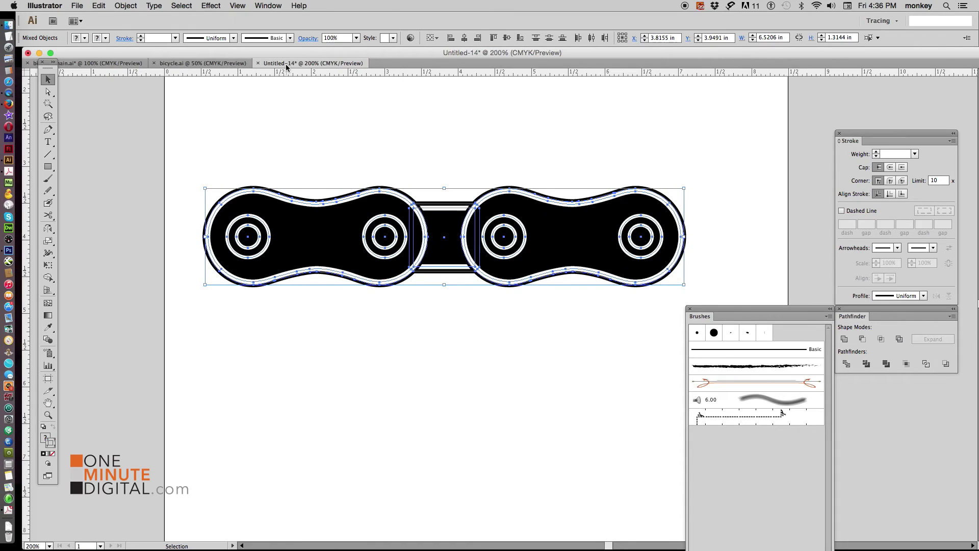
pyautogui.click(47, 415)
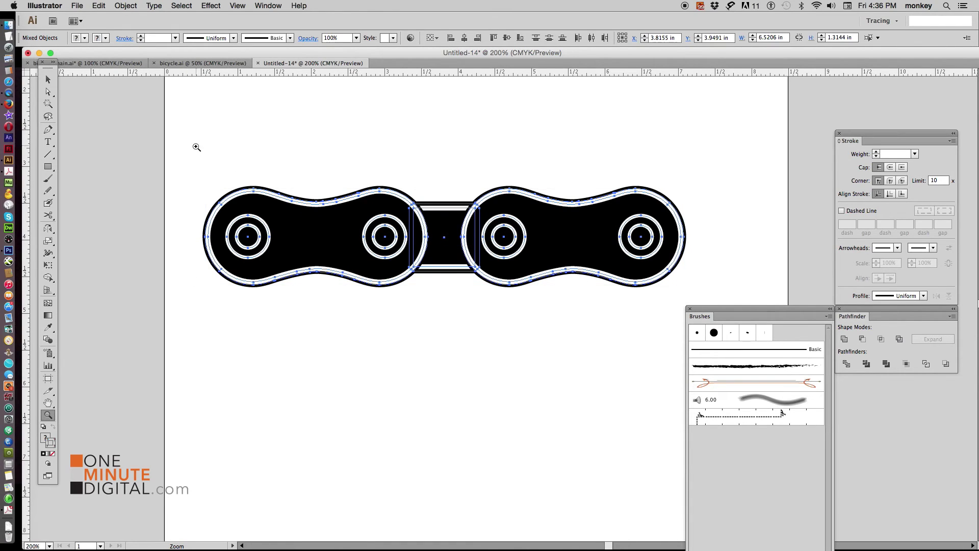
pyautogui.moveTo(197, 147); pyautogui.dragTo(507, 323)
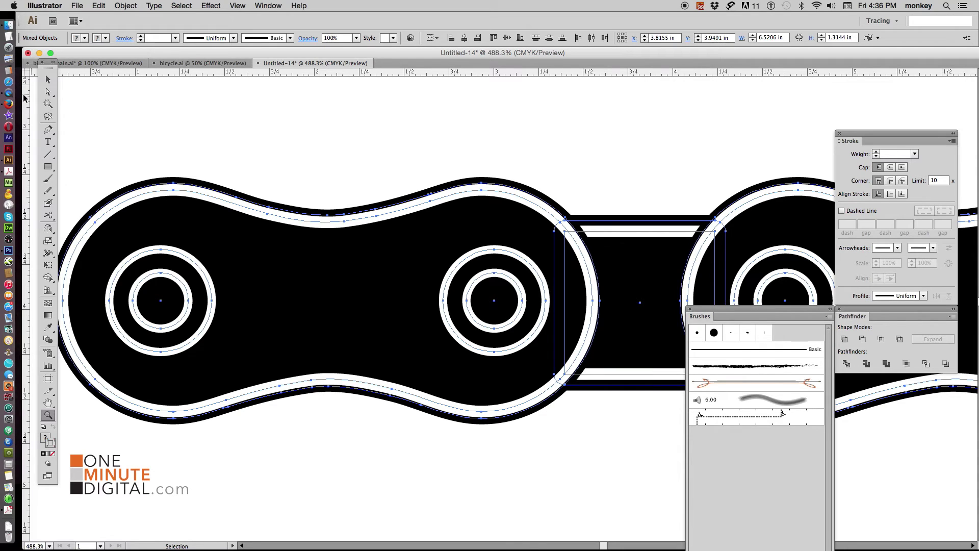
# Drag a vertical guide from the ruler onto the left link's waist anchor
pyautogui.moveTo(25, 96); pyautogui.dragTo(26, 96)
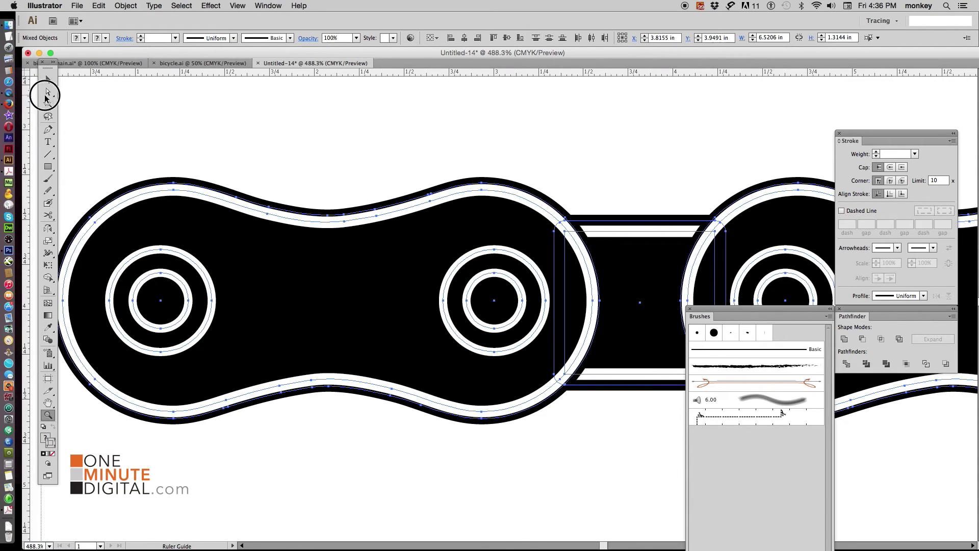
pyautogui.moveTo(26, 96); pyautogui.dragTo(328, 218)
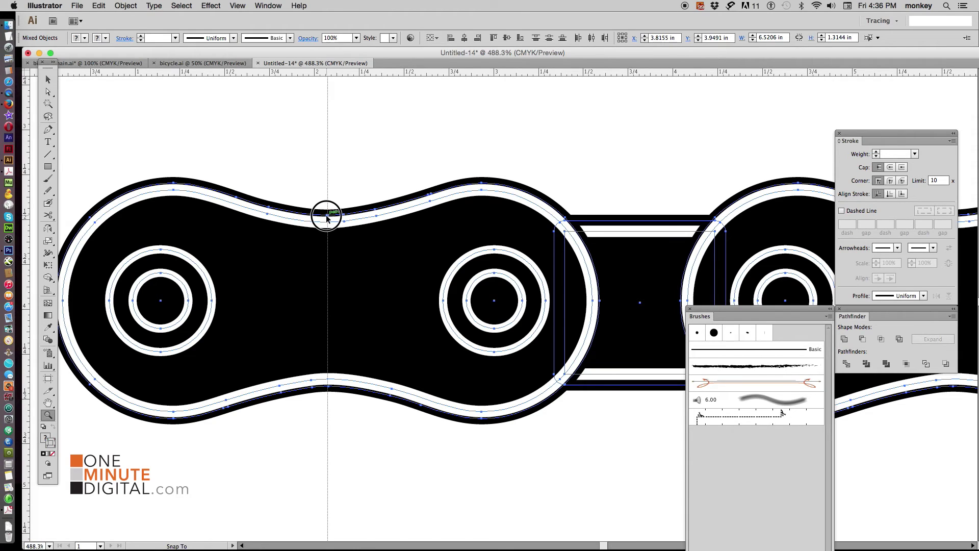
pyautogui.moveTo(329, 219); pyautogui.dragTo(325, 217)
pyautogui.moveTo(325, 216); pyautogui.dragTo(327, 221)
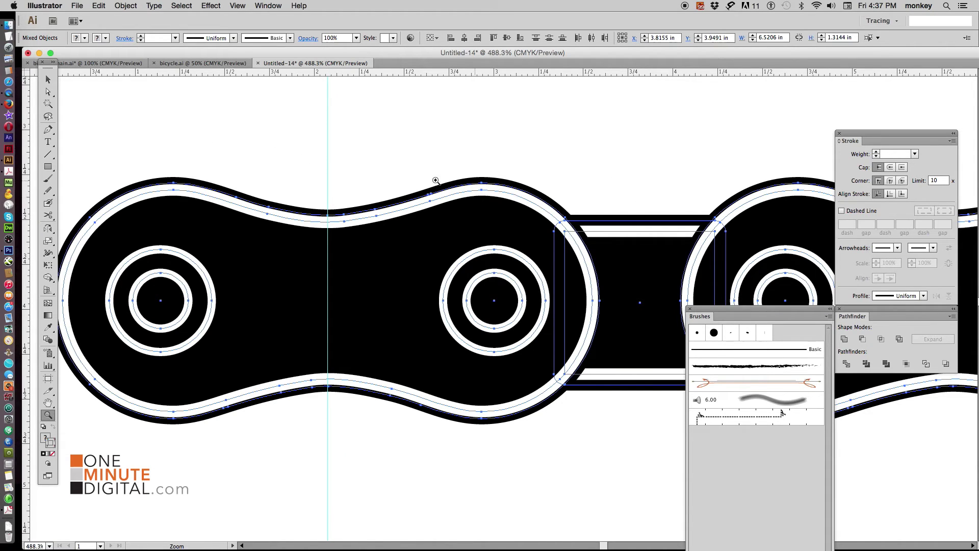
# Place a second vertical guide at the right link's waist, then zoom out
pyautogui.moveTo(721, 222); pyautogui.dragTo(295, 228)
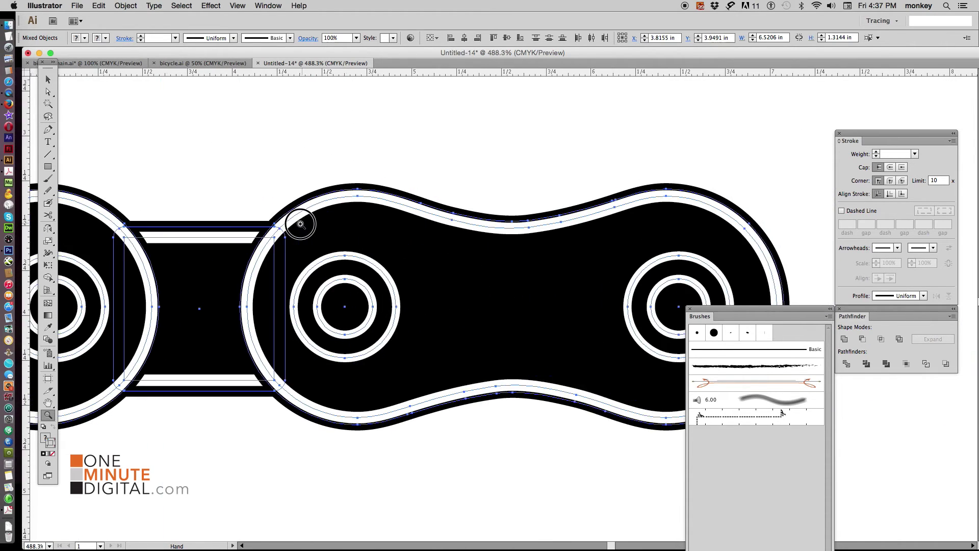
pyautogui.moveTo(219, 164); pyautogui.dragTo(553, 166)
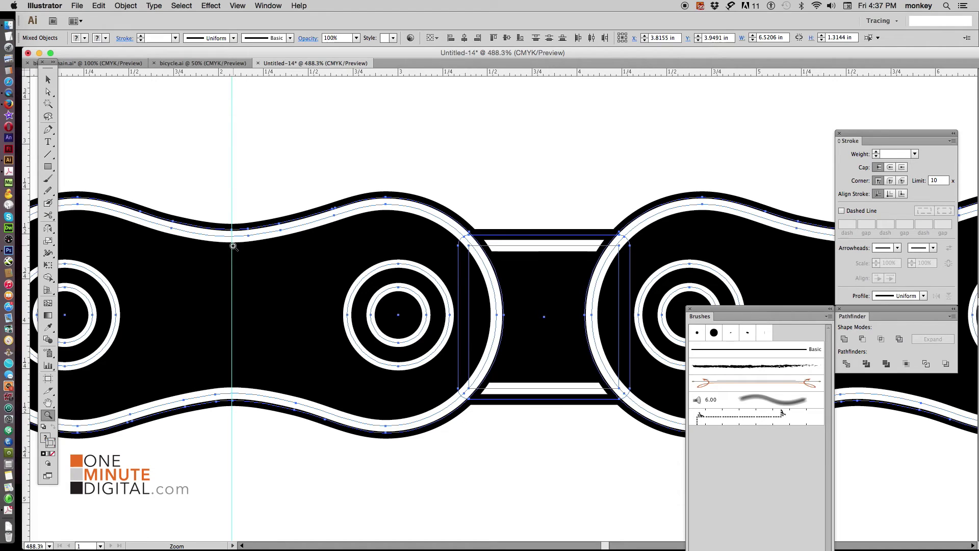
pyautogui.moveTo(684, 186); pyautogui.dragTo(192, 155)
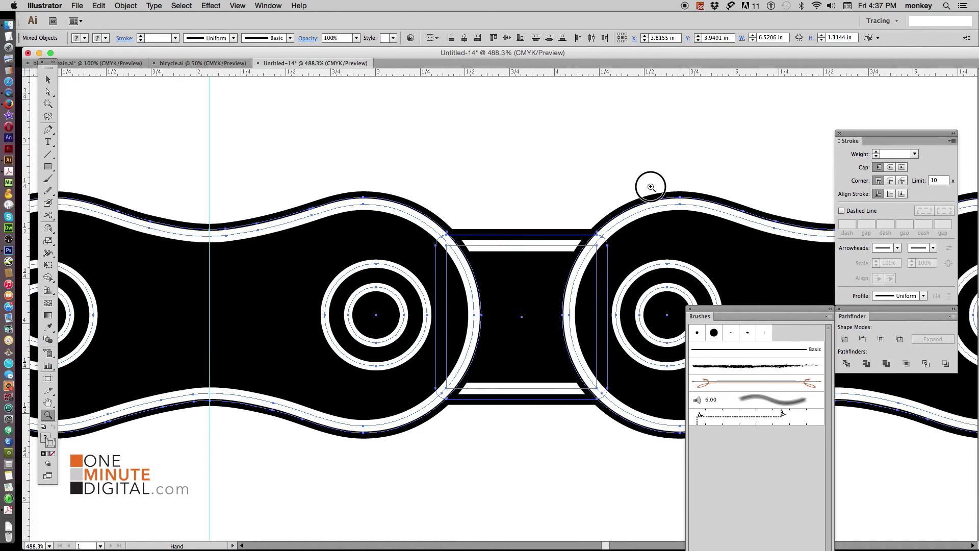
pyautogui.moveTo(26, 164); pyautogui.dragTo(471, 220)
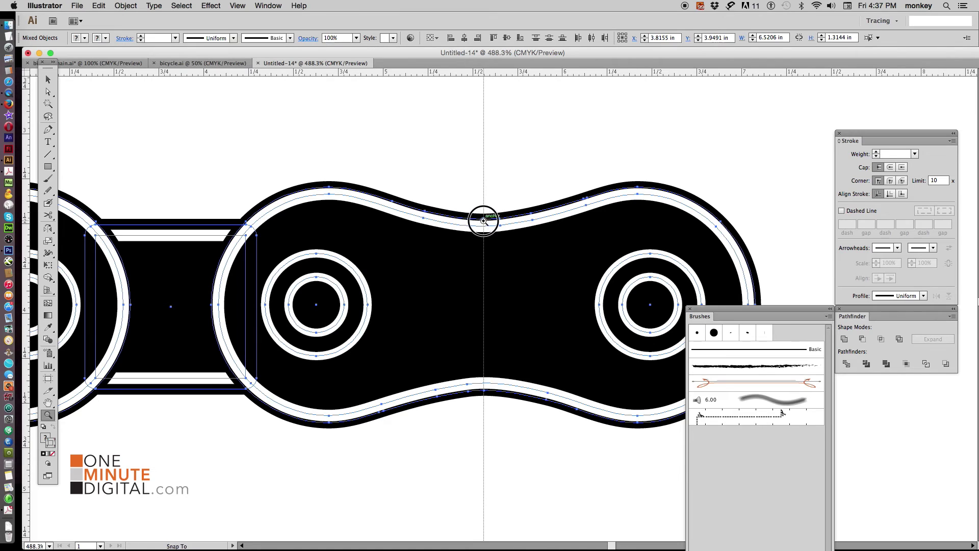
pyautogui.moveTo(471, 219); pyautogui.dragTo(483, 220)
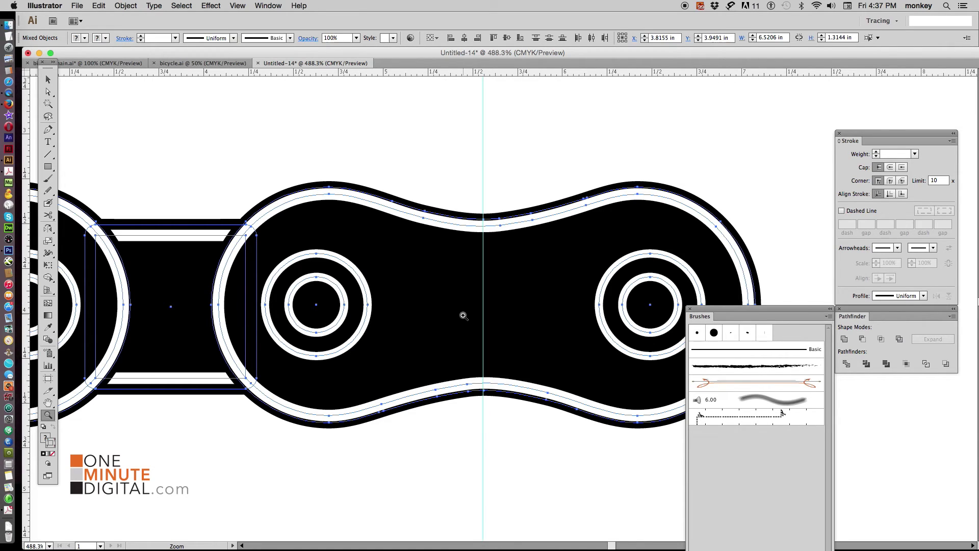
pyautogui.press('super+z')
pyautogui.moveTo(25, 176); pyautogui.dragTo(487, 222)
pyautogui.press('super+minus')
pyautogui.press('super+minus')
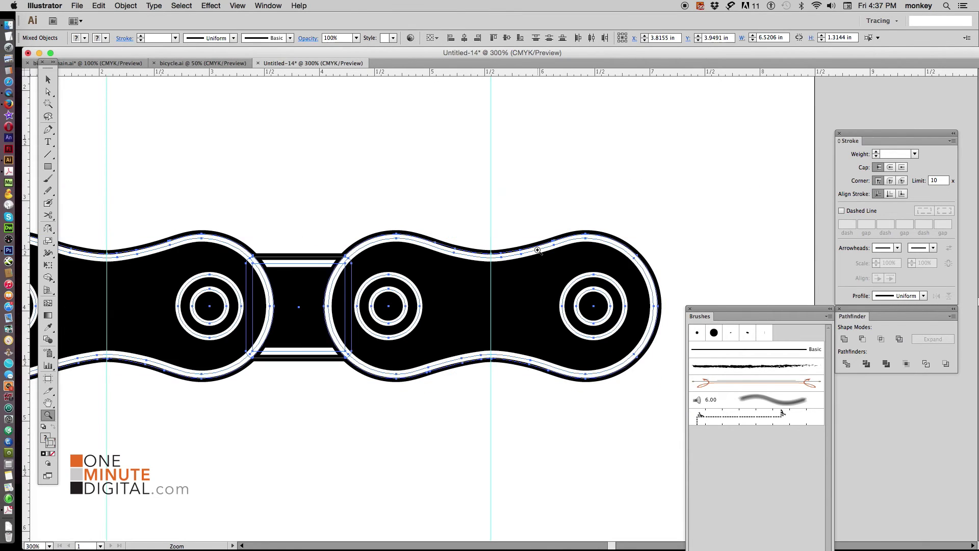
pyautogui.hscroll(-5, 647, 145)
pyautogui.scroll(-3, 647, 144)
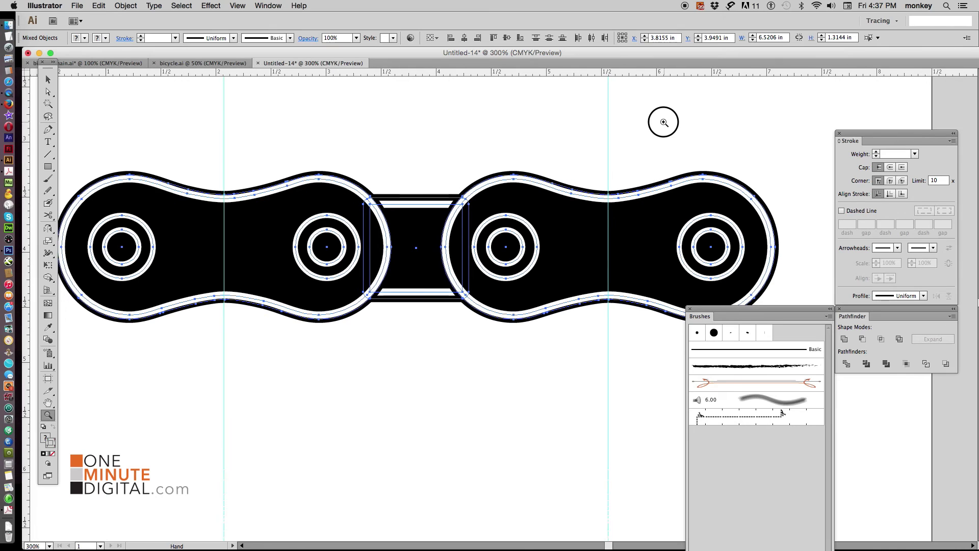
# Draw a rectangle across the middle of the chain with no stroke or fill
pyautogui.moveTo(47, 166); pyautogui.dragTo(80, 163)
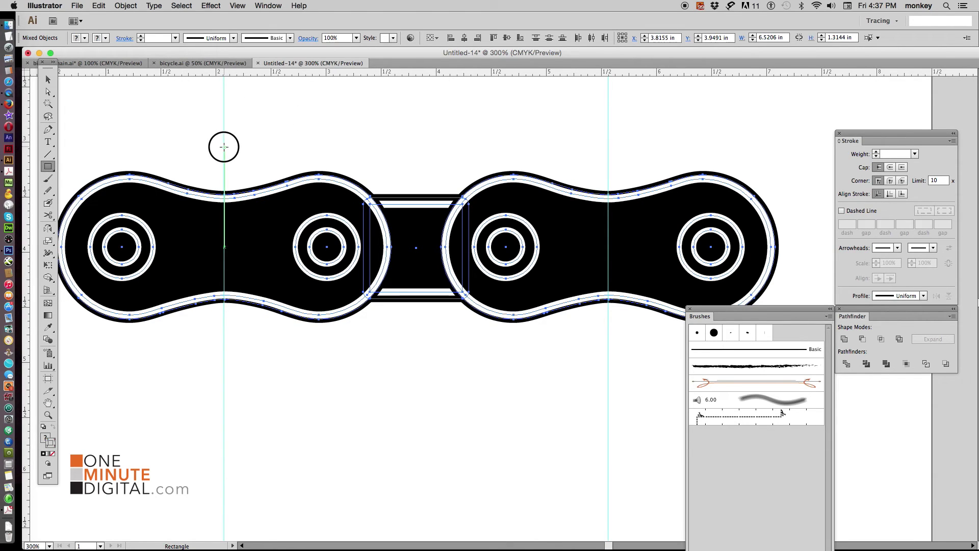
pyautogui.moveTo(223, 147); pyautogui.dragTo(458, 248)
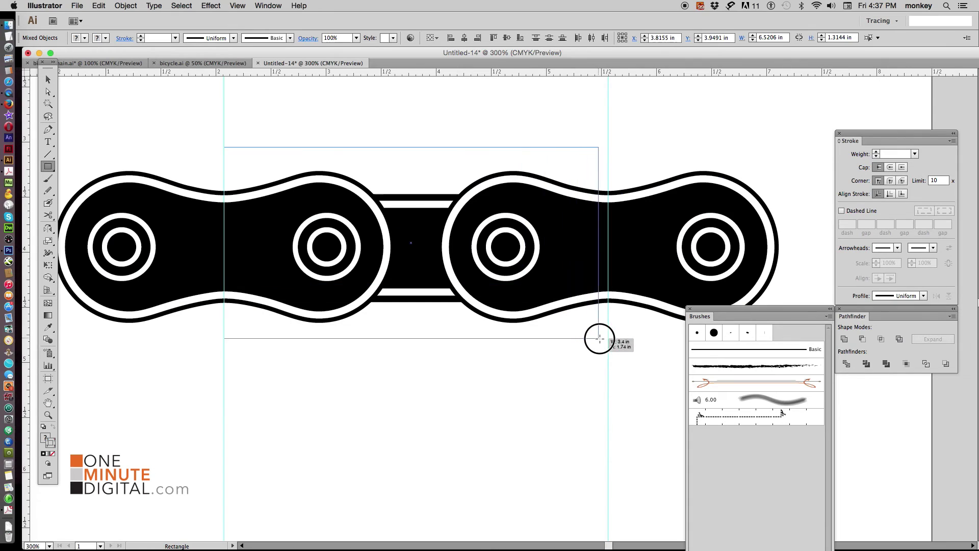
pyautogui.moveTo(458, 248); pyautogui.dragTo(609, 342)
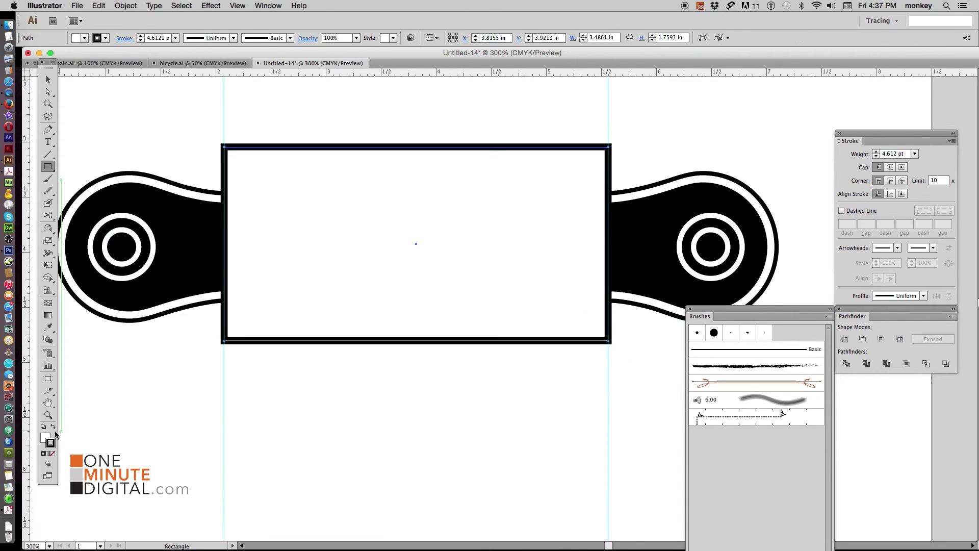
pyautogui.click(55, 454)
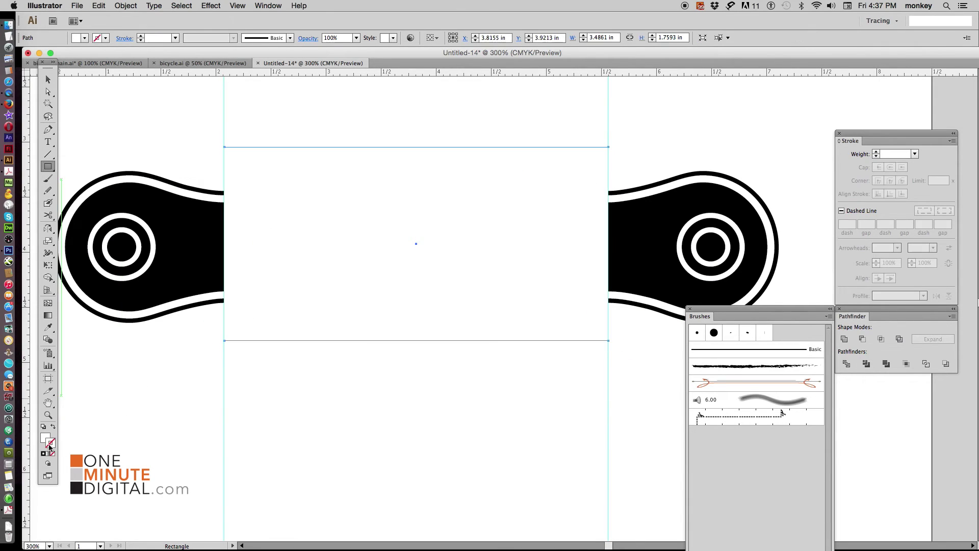
pyautogui.press('x')
pyautogui.click(52, 455)
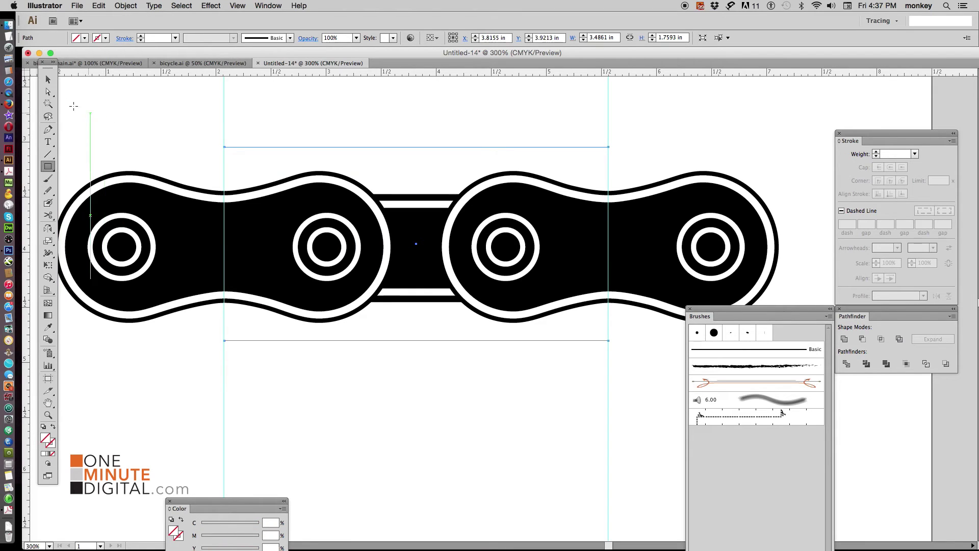
# Trim the rectangle's height to the chain and send it to the back
pyautogui.click(48, 78)
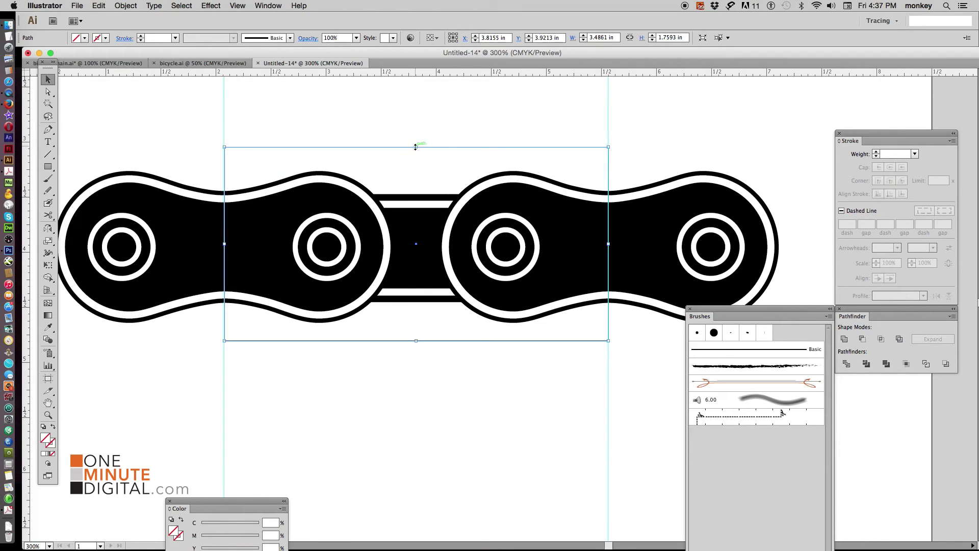
pyautogui.moveTo(415, 146); pyautogui.dragTo(415, 169)
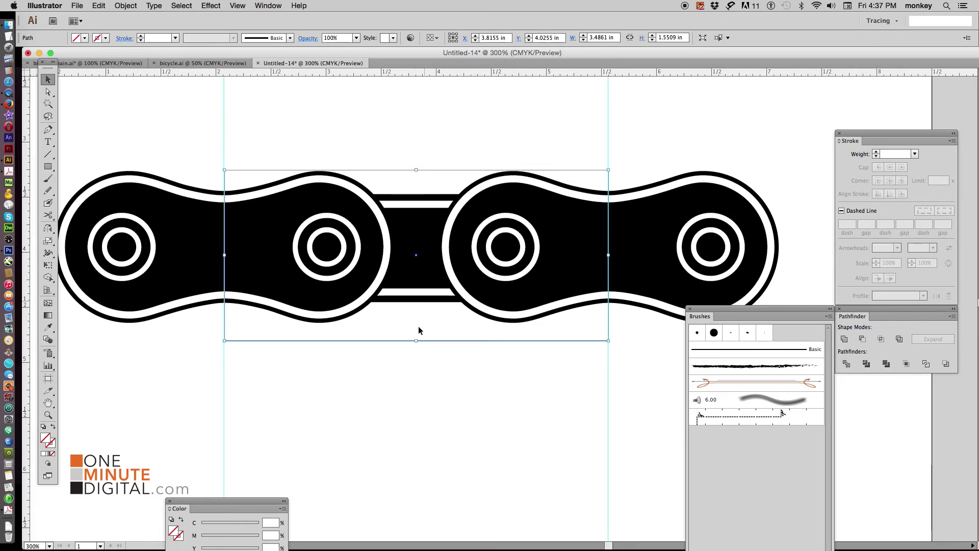
pyautogui.moveTo(417, 341); pyautogui.dragTo(417, 322)
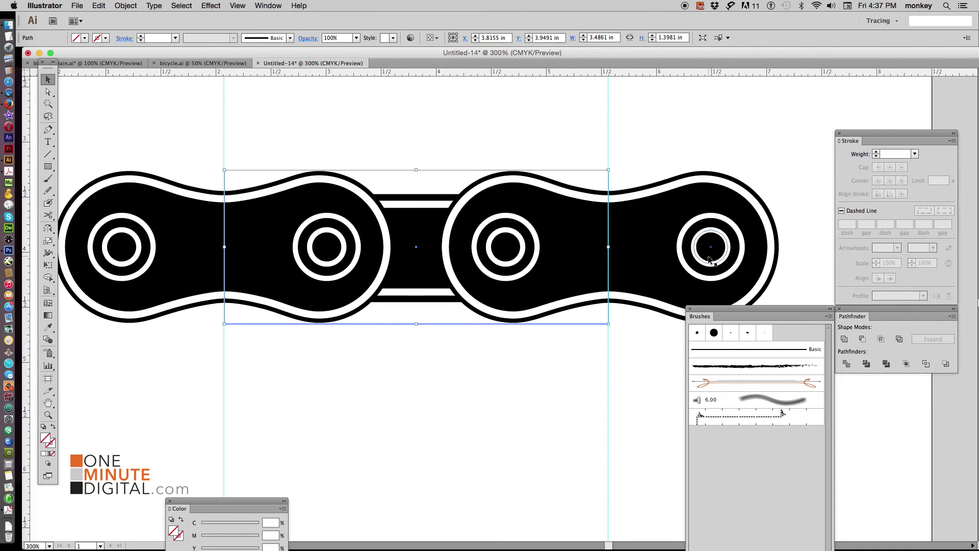
pyautogui.click(125, 6)
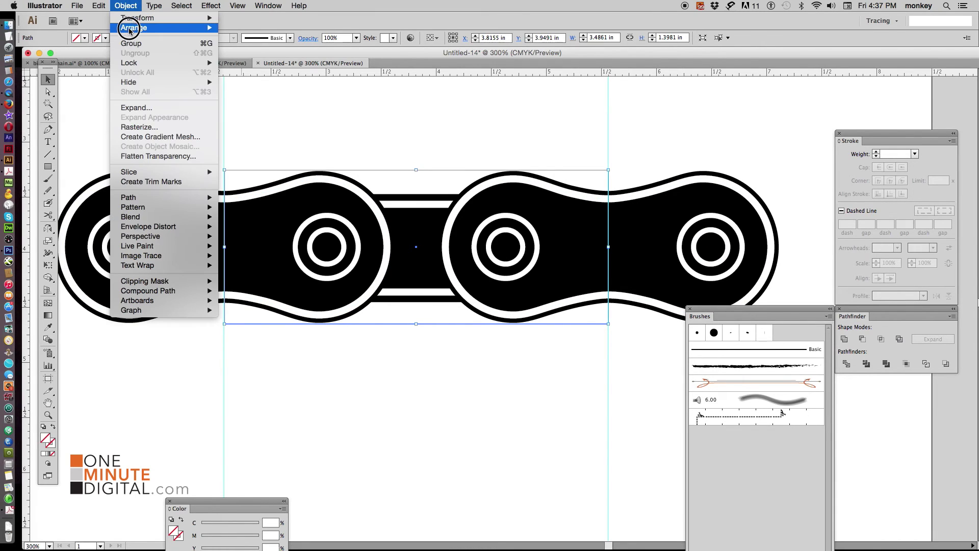
pyautogui.moveTo(134, 28)
pyautogui.click(260, 56)
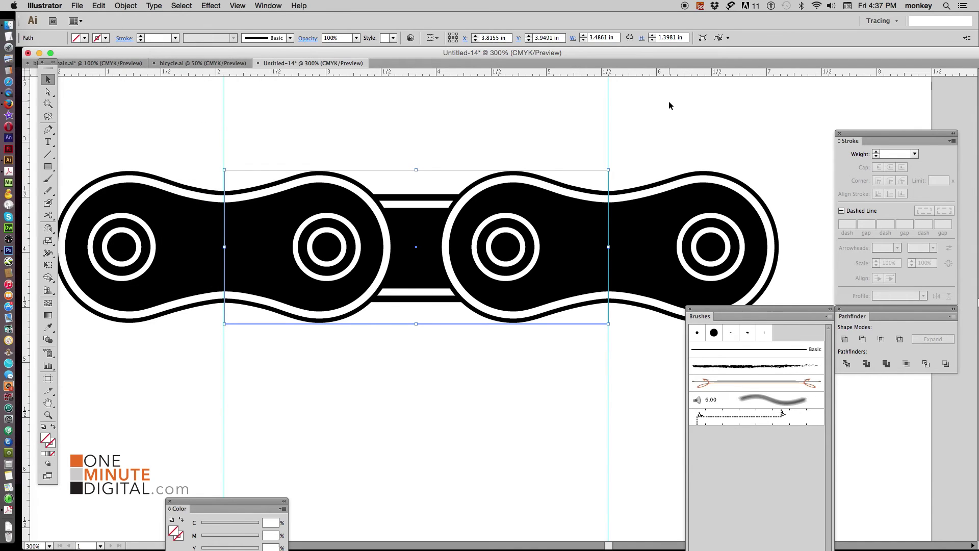
pyautogui.press('super+minus')
pyautogui.press('super+minus')
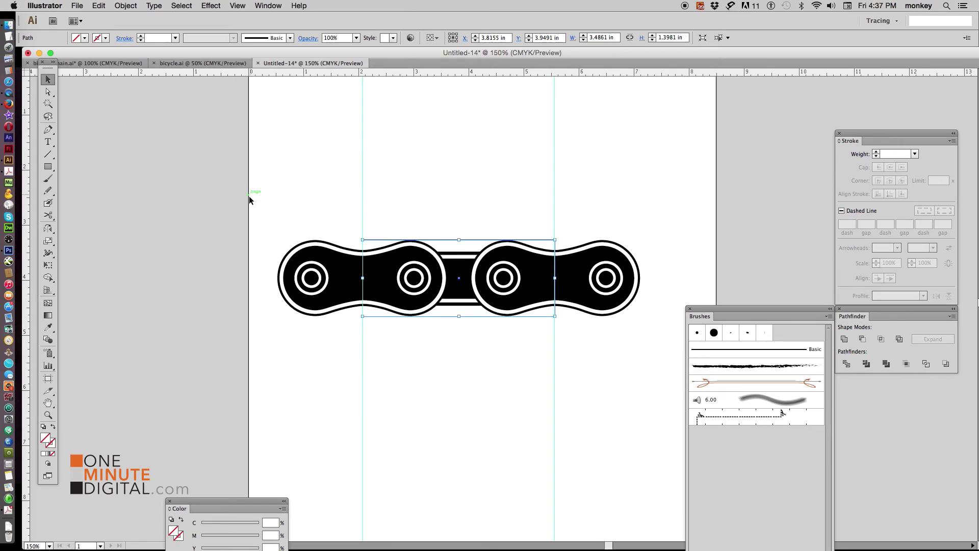
# Drag the chain and rectangle into Brushes as a Pattern Brush with Tints colorization
pyautogui.moveTo(253, 209); pyautogui.dragTo(661, 347)
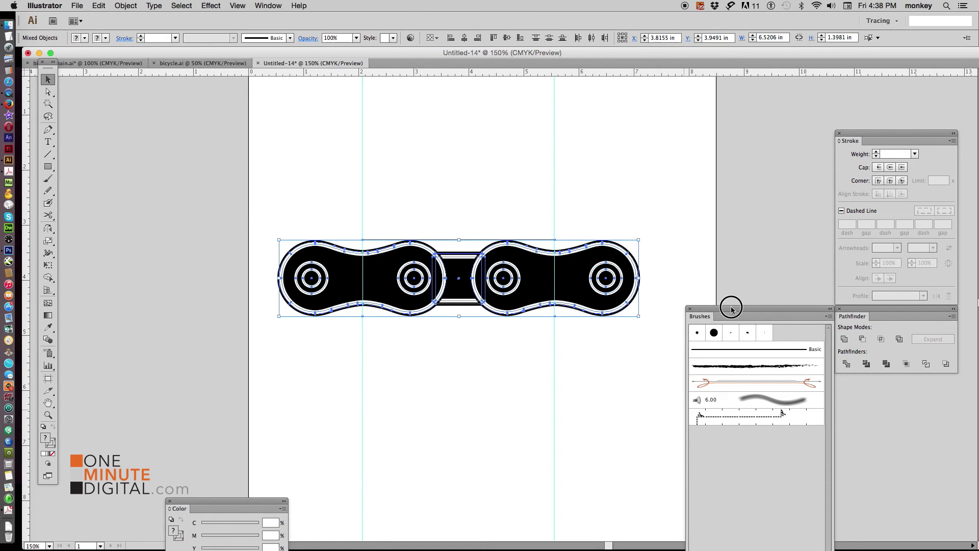
pyautogui.moveTo(732, 309); pyautogui.dragTo(735, 129)
pyautogui.moveTo(552, 273); pyautogui.dragTo(748, 277)
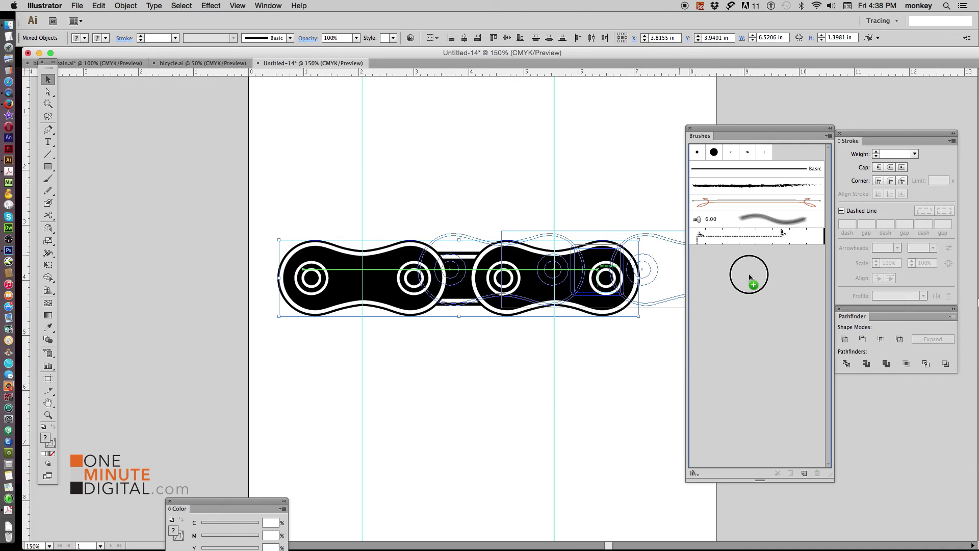
pyautogui.moveTo(748, 277); pyautogui.dragTo(746, 275)
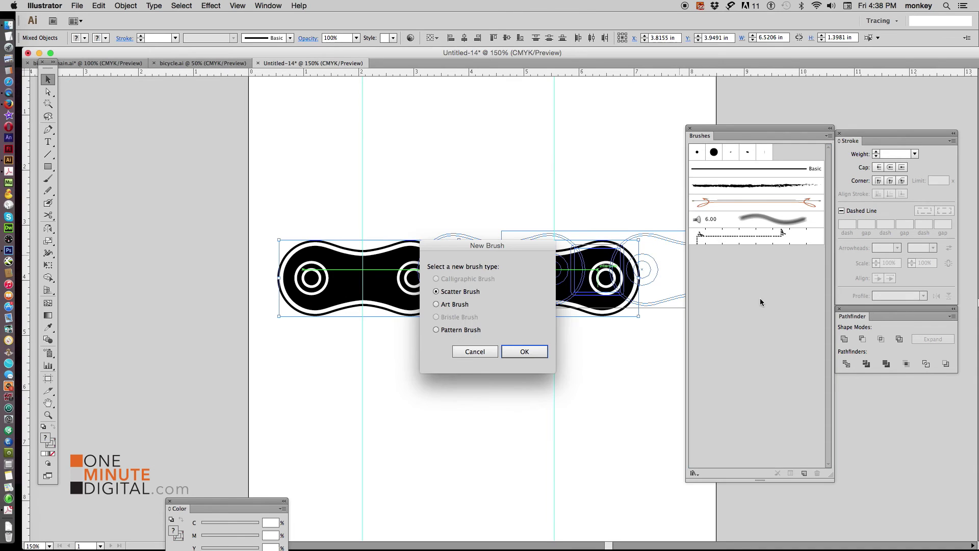
pyautogui.click(454, 331)
pyautogui.click(525, 352)
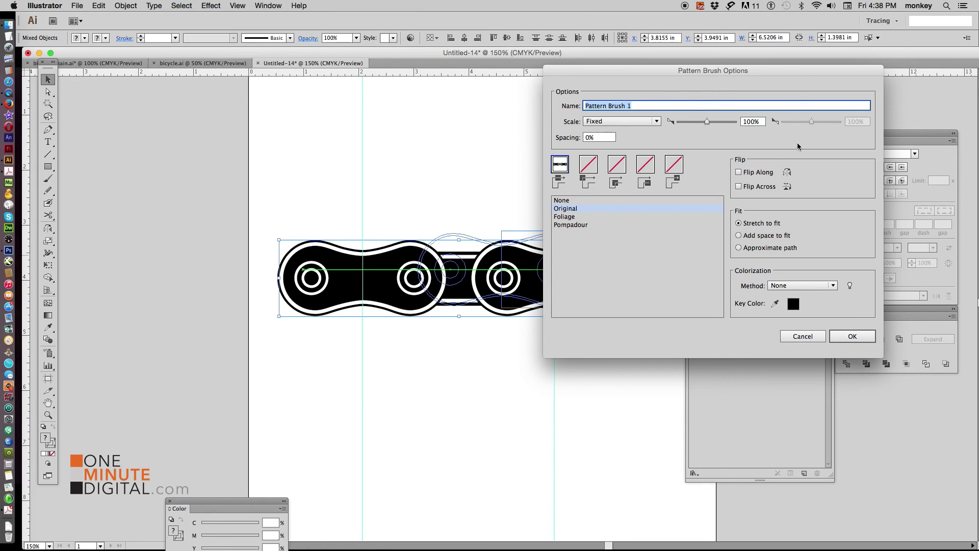
pyautogui.click(817, 287)
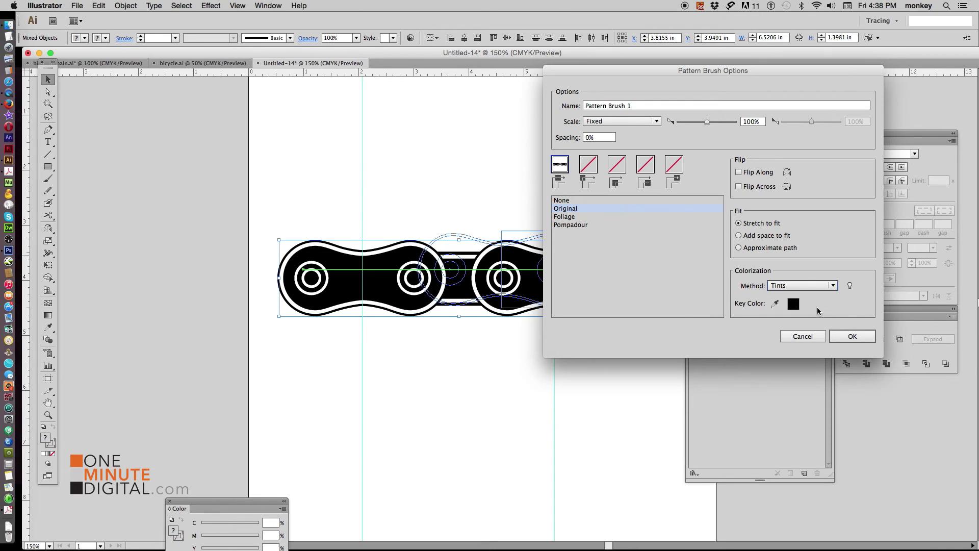
pyautogui.click(857, 337)
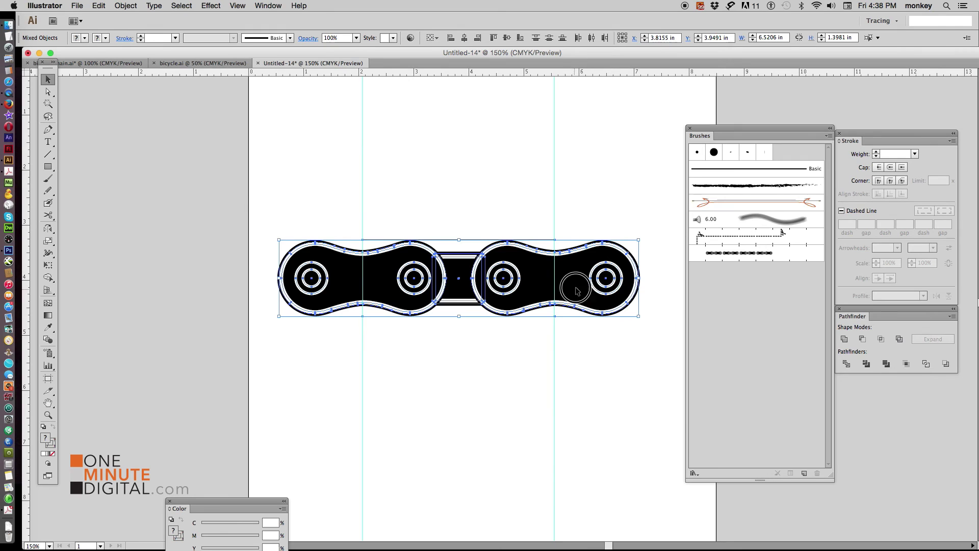
pyautogui.moveTo(608, 293); pyautogui.dragTo(178, 179)
# Draw a large circle with a black stroke and apply the chain pattern brush
pyautogui.moveTo(49, 167); pyautogui.dragTo(85, 190)
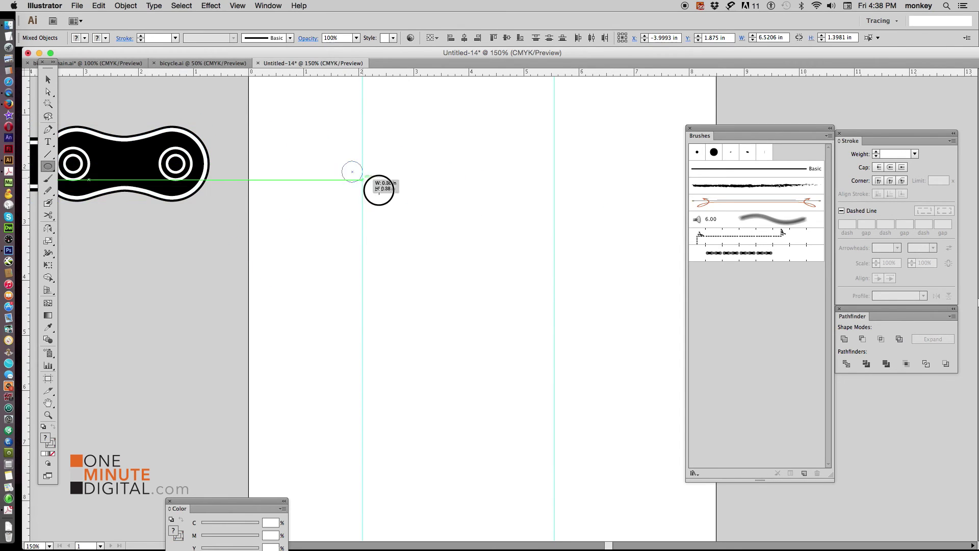
pyautogui.moveTo(341, 164)
pyautogui.mouseDown()
pyautogui.moveTo(642, 395)
pyautogui.moveTo(662, 393)
pyautogui.mouseUp()
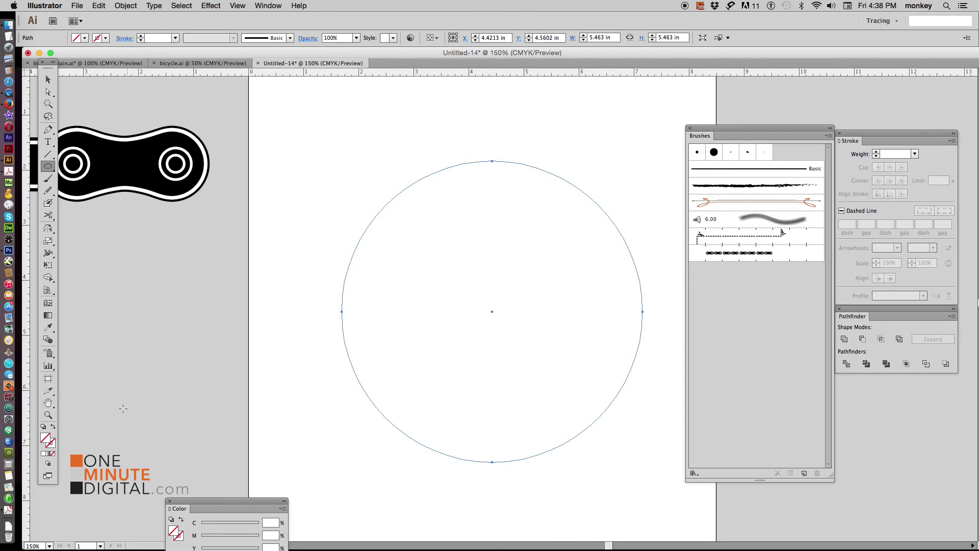
pyautogui.click(45, 428)
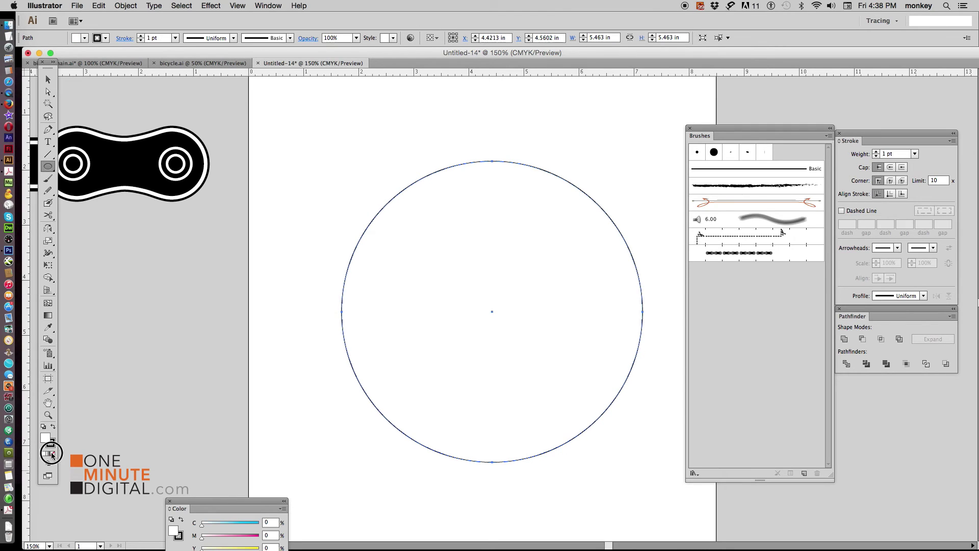
pyautogui.click(50, 444)
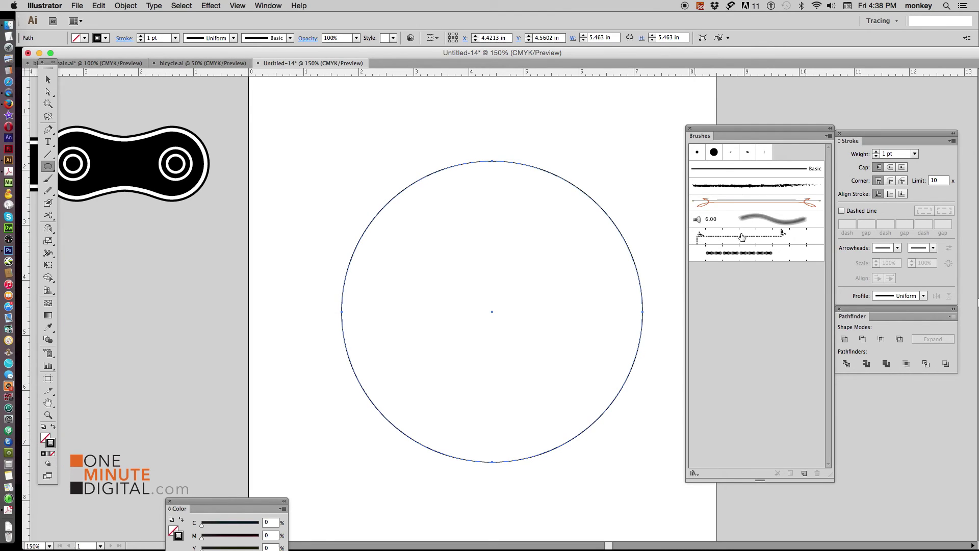
pyautogui.click(750, 255)
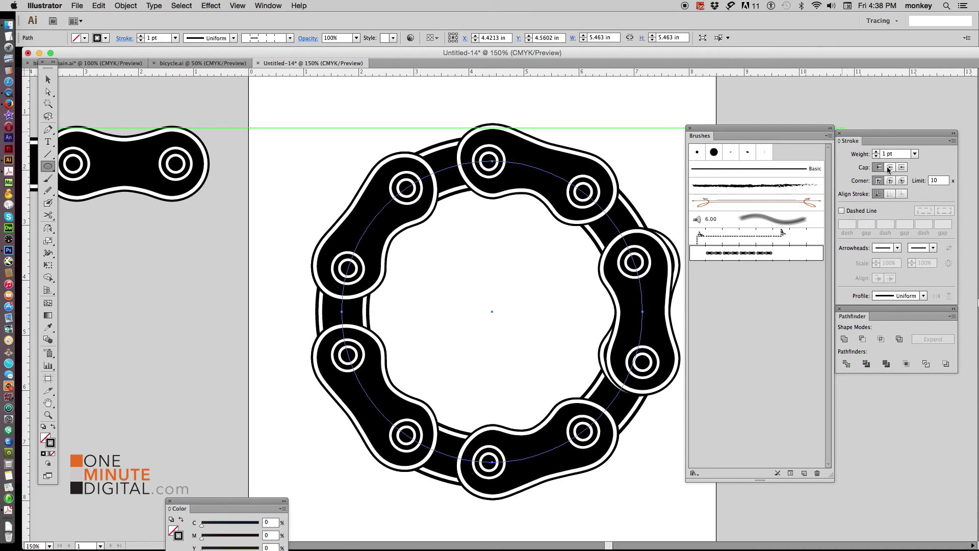
# Set the circle's stroke to 0.5 pt and chain brush scale to 65%, applied to strokes
pyautogui.click(914, 156)
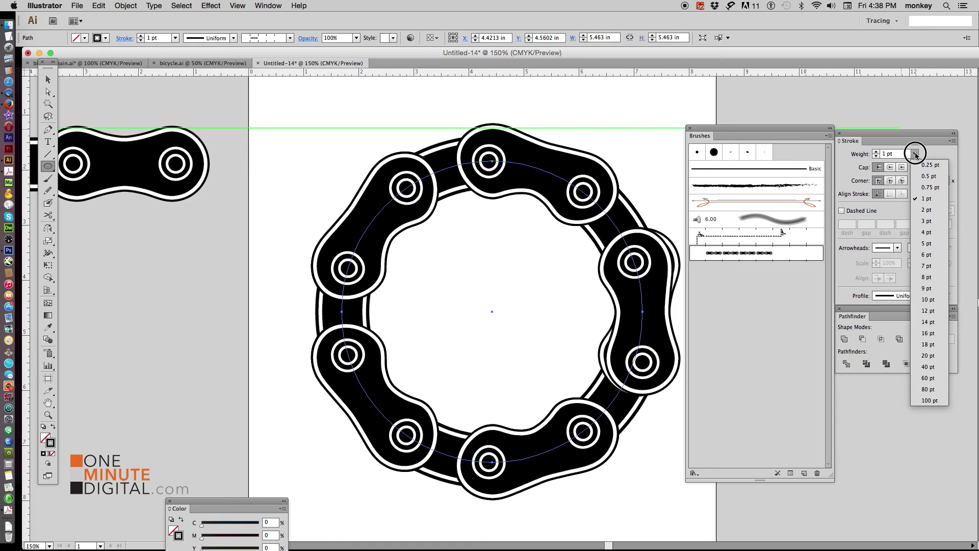
pyautogui.click(928, 180)
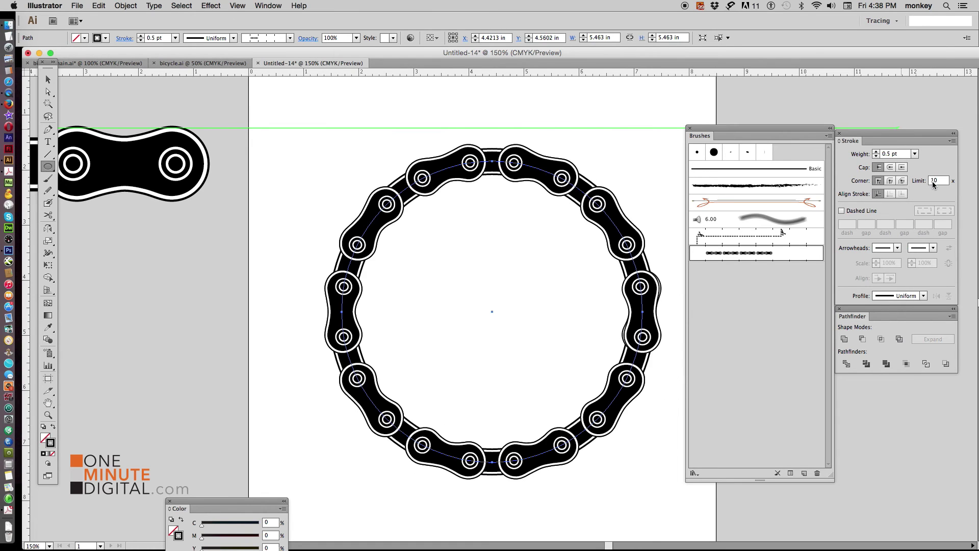
pyautogui.doubleClick(790, 255)
pyautogui.moveTo(707, 122); pyautogui.dragTo(693, 122)
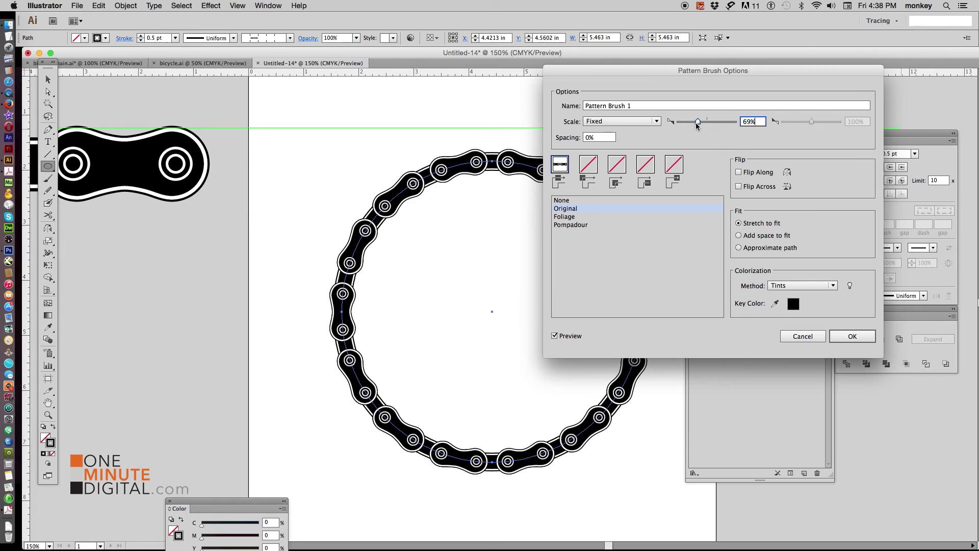
pyautogui.moveTo(693, 122); pyautogui.dragTo(696, 121)
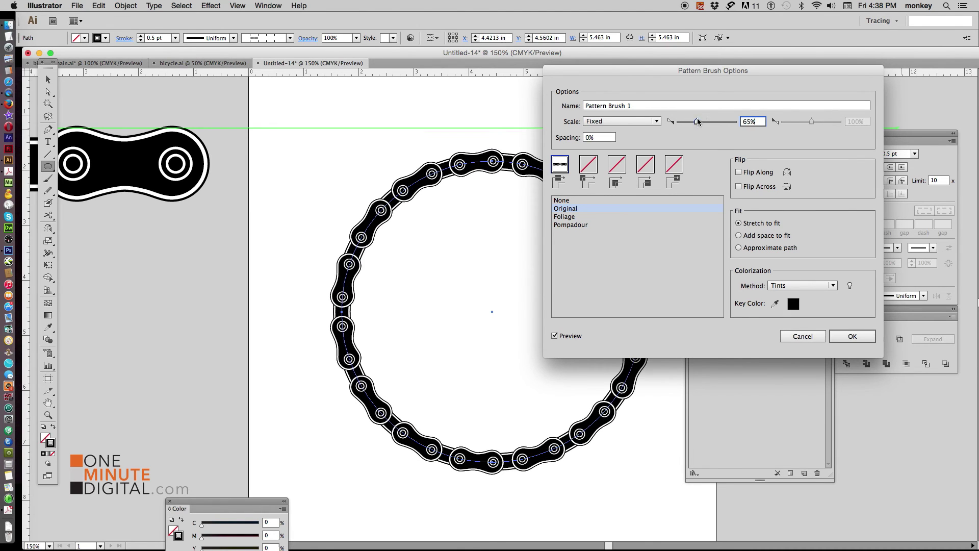
pyautogui.moveTo(719, 71)
pyautogui.mouseDown()
pyautogui.moveTo(834, 43)
pyautogui.moveTo(827, 44)
pyautogui.mouseUp()
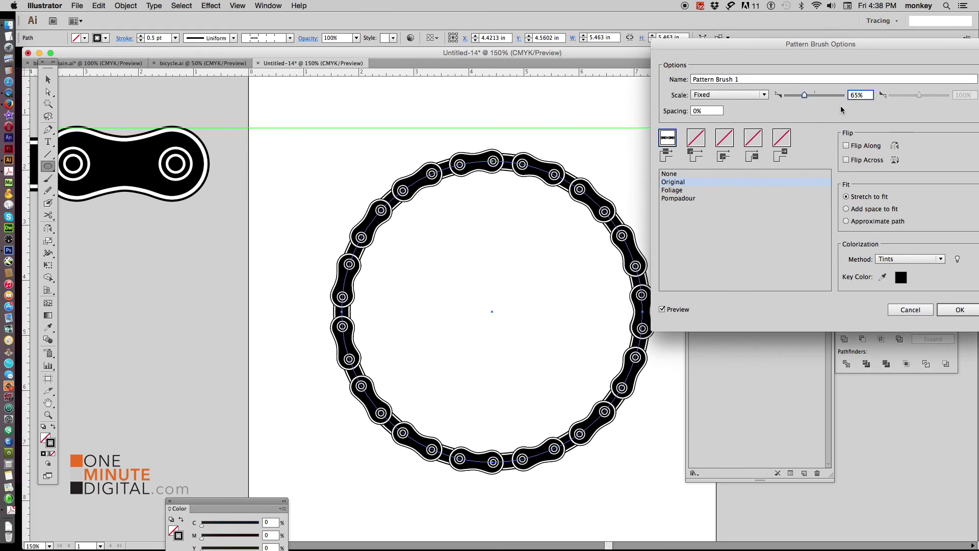
pyautogui.moveTo(866, 44); pyautogui.dragTo(821, 51)
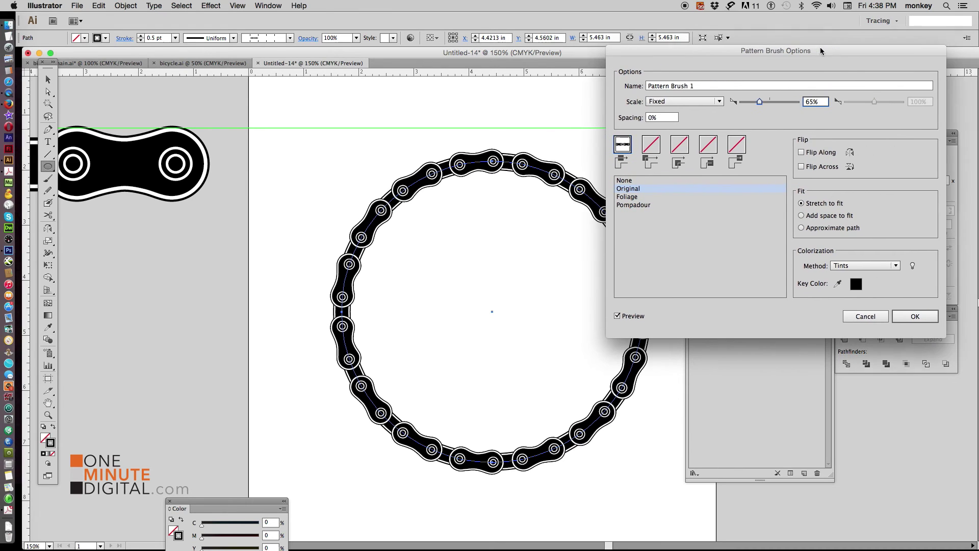
pyautogui.click(916, 316)
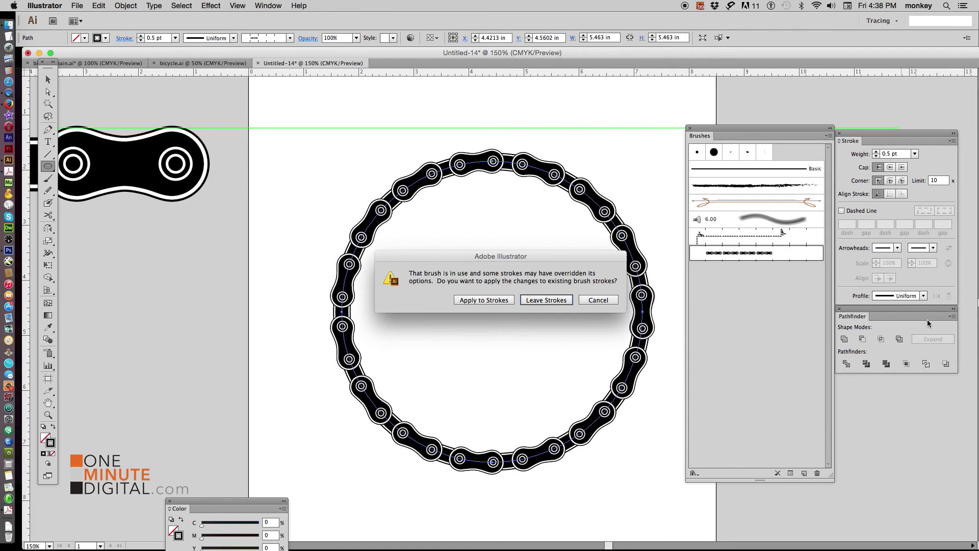
pyautogui.click(490, 302)
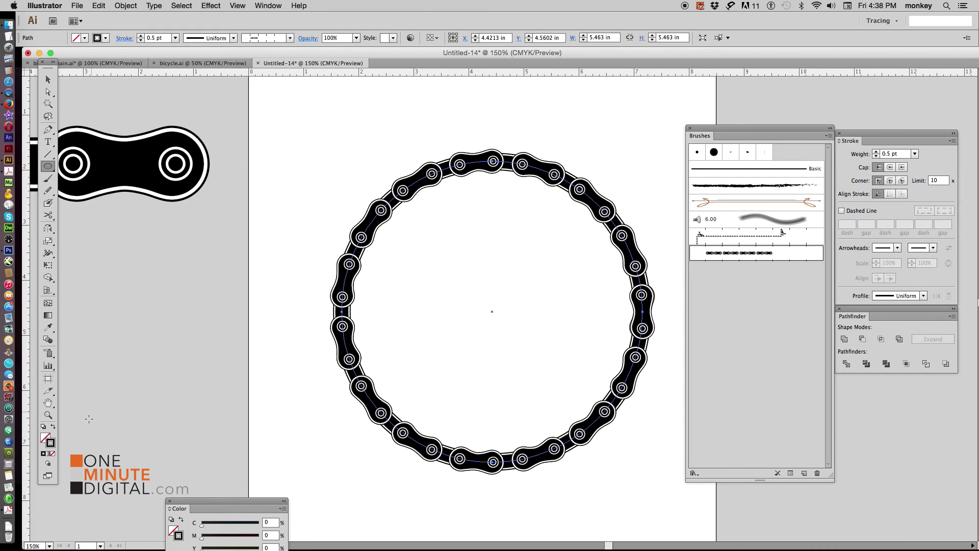
# Zoom in on the chain circle and expand its appearance into outlines
pyautogui.click(47, 416)
pyautogui.click(619, 193)
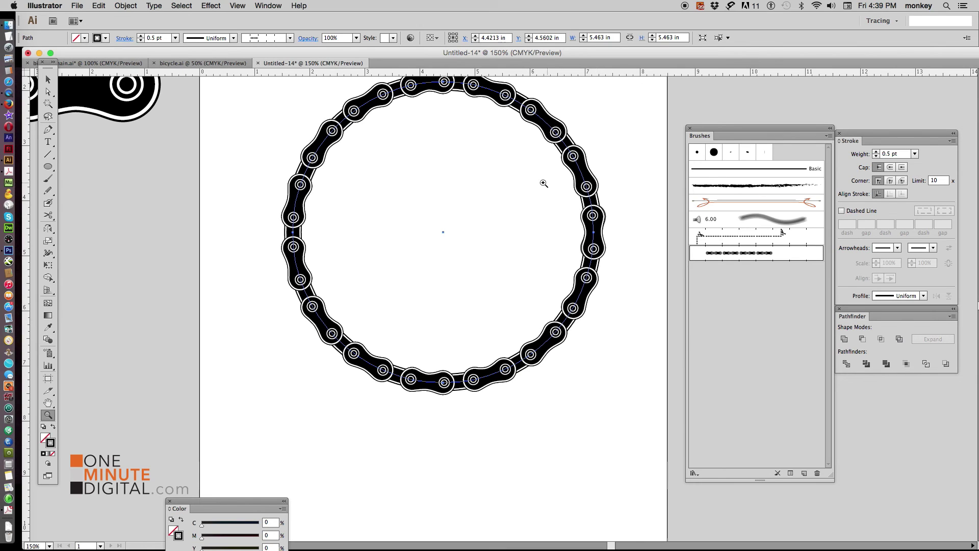
pyautogui.moveTo(544, 183); pyautogui.dragTo(669, 332)
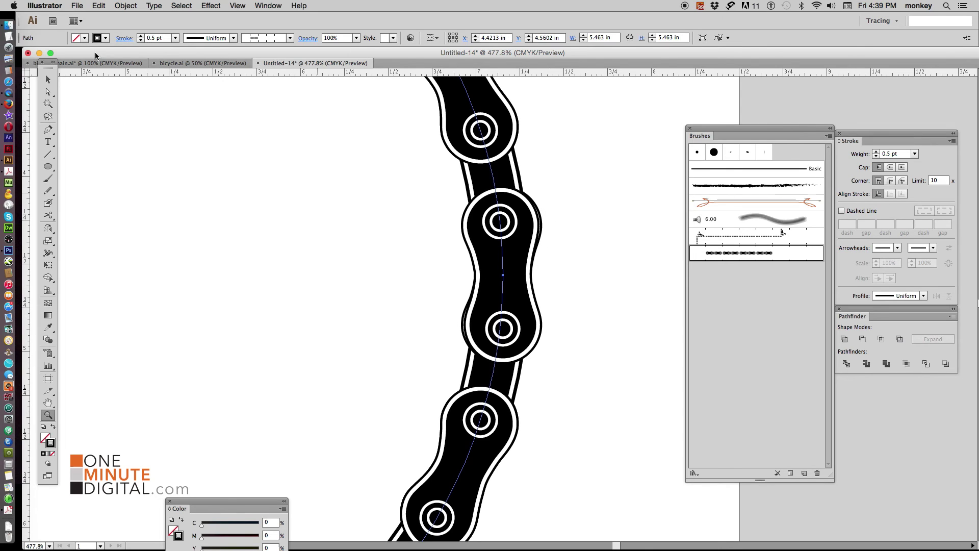
pyautogui.click(47, 79)
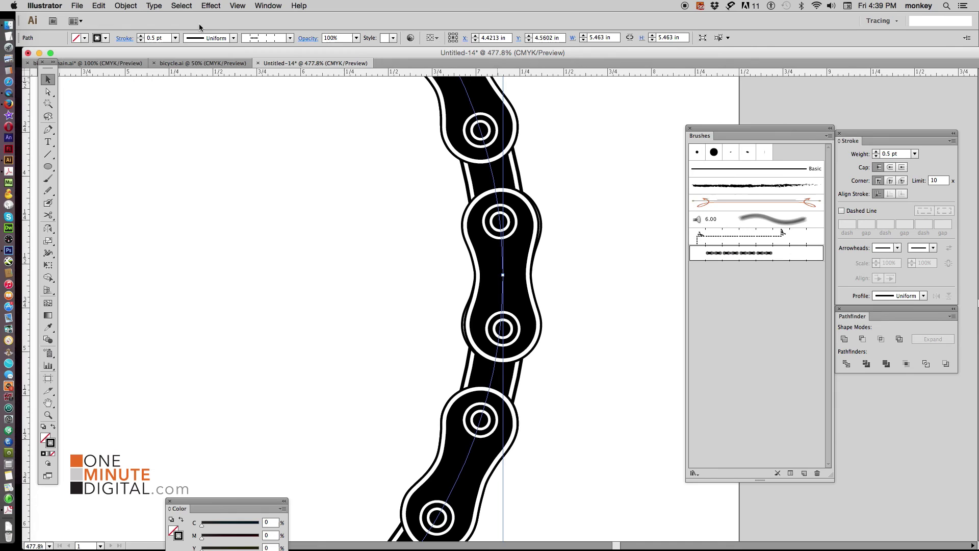
pyautogui.click(128, 6)
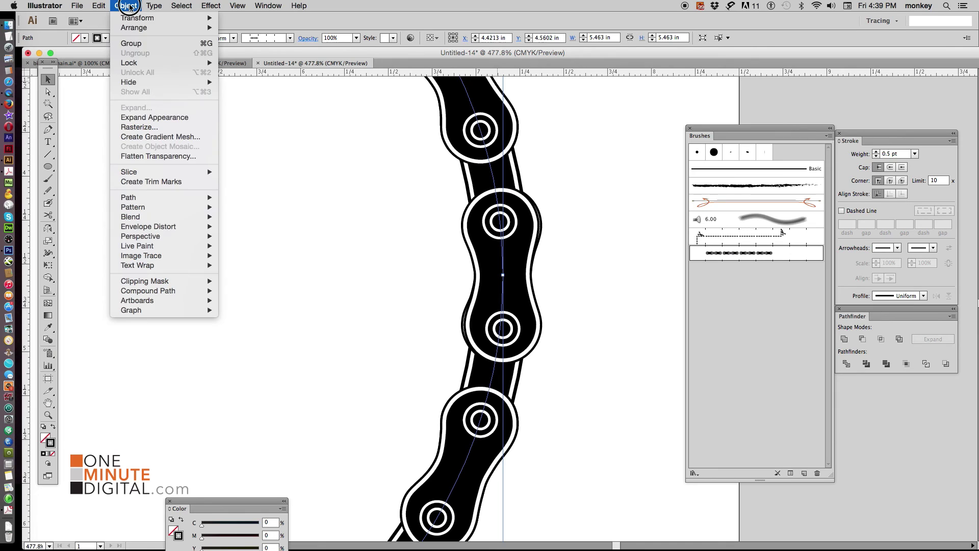
pyautogui.click(188, 118)
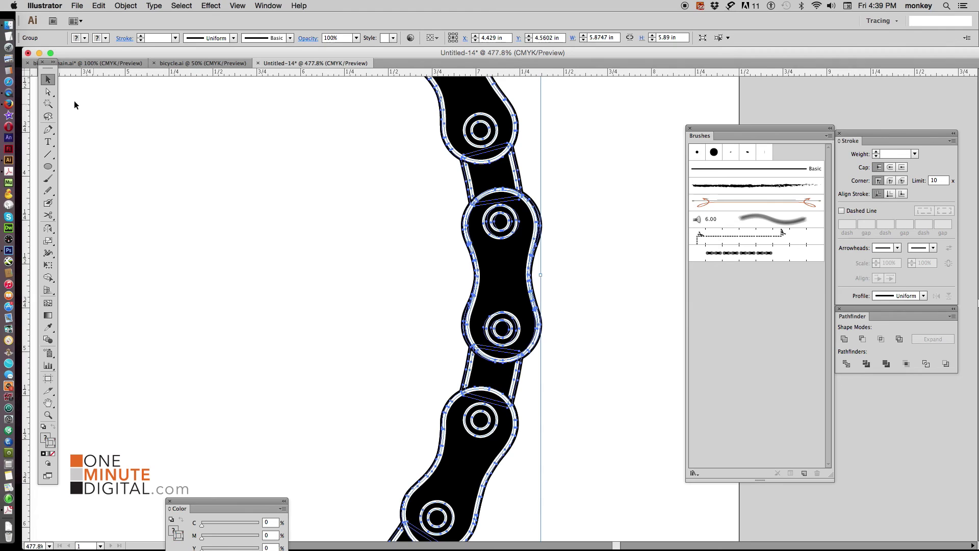
# Inspect a link outline with Direct Selection, undo the expansion, and zoom out
pyautogui.click(47, 92)
pyautogui.click(326, 142)
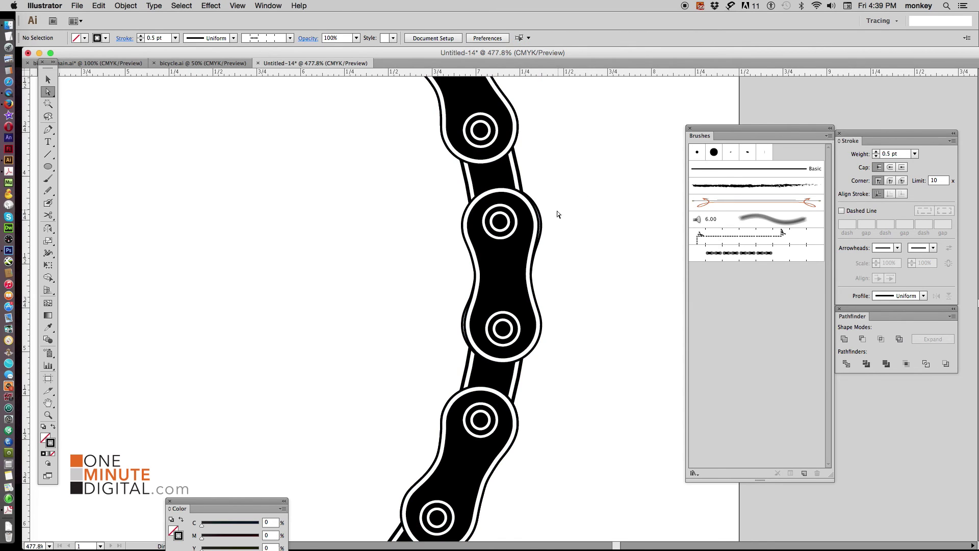
pyautogui.click(541, 216)
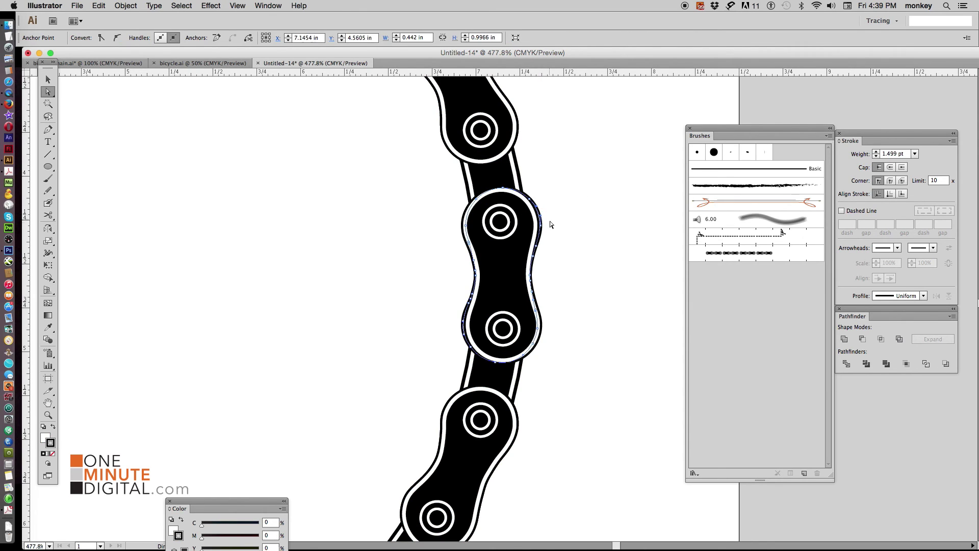
pyautogui.click(550, 224)
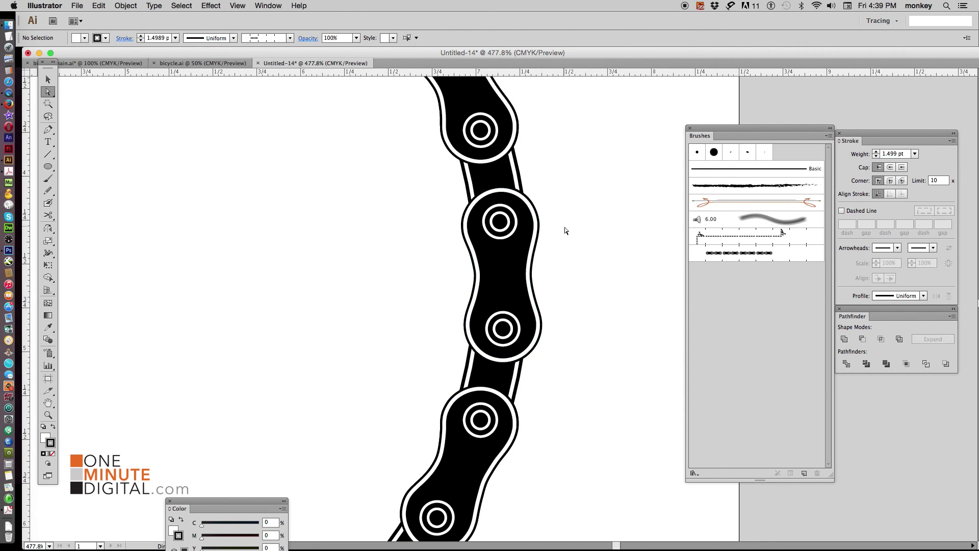
pyautogui.click(48, 80)
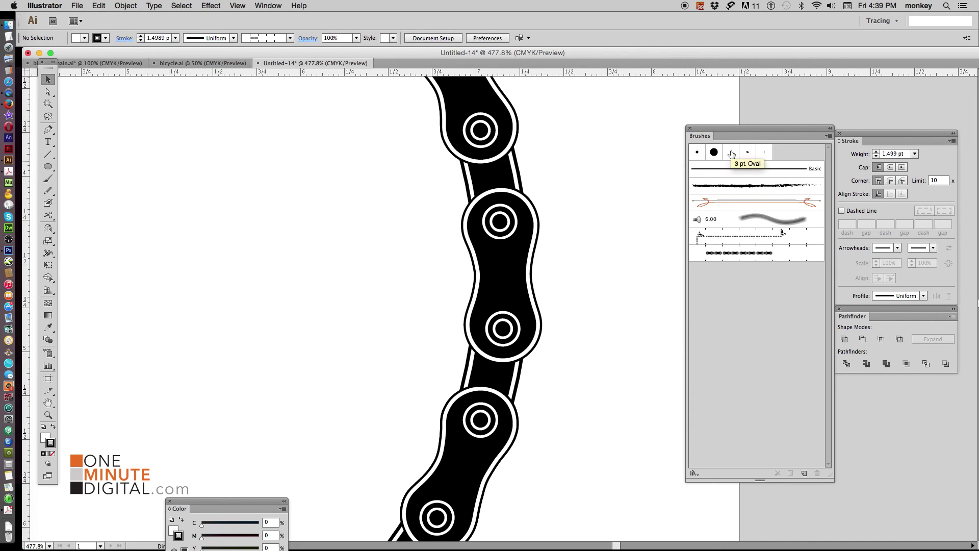
pyautogui.hotkey('ctrl', 'a')
pyautogui.hotkey('ctrl', '-')
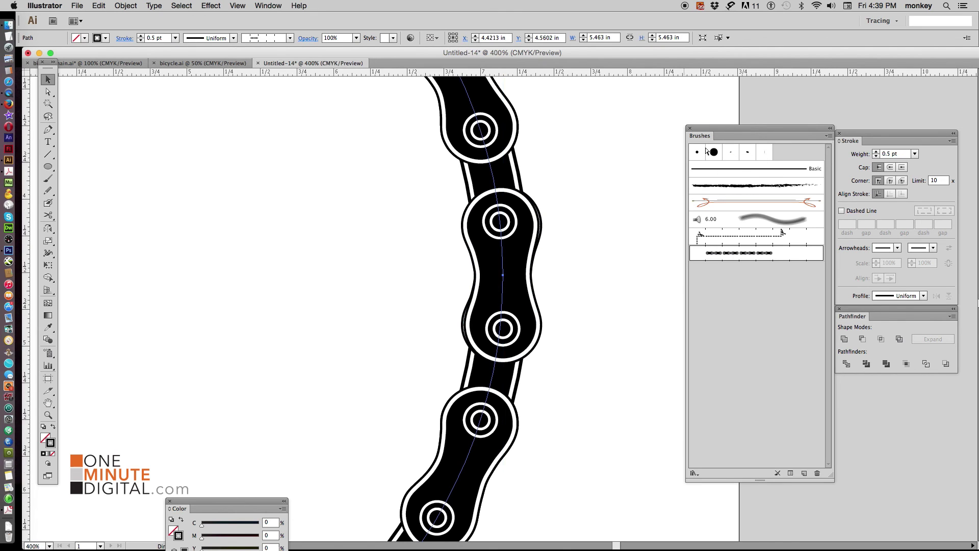
pyautogui.hotkey('ctrl', '-')
pyautogui.hotkey('ctrl', '-')
pyautogui.hotkey('ctrl', '-')
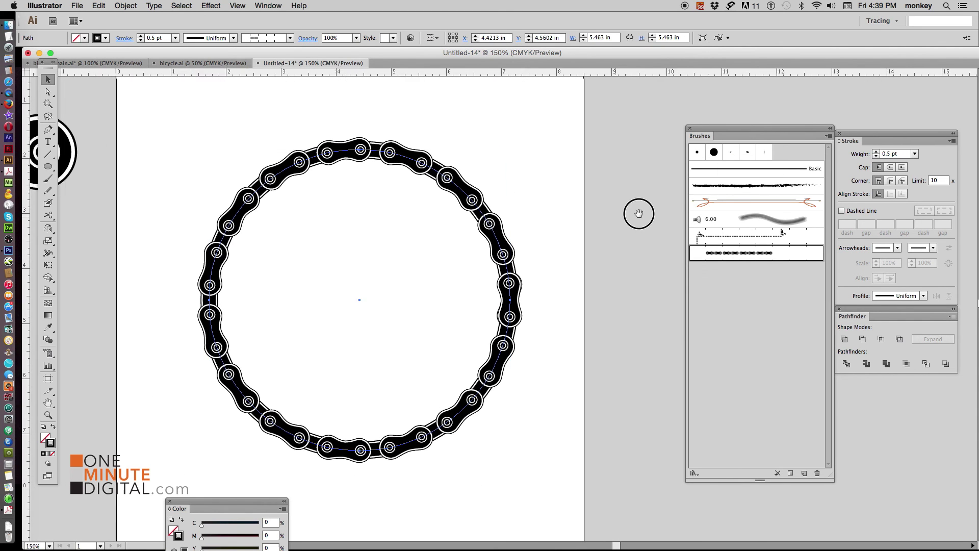
pyautogui.hscroll(-5, 638, 212)
# Draw a star, apply the chain pattern brush, and move it into the circle
pyautogui.click(48, 166)
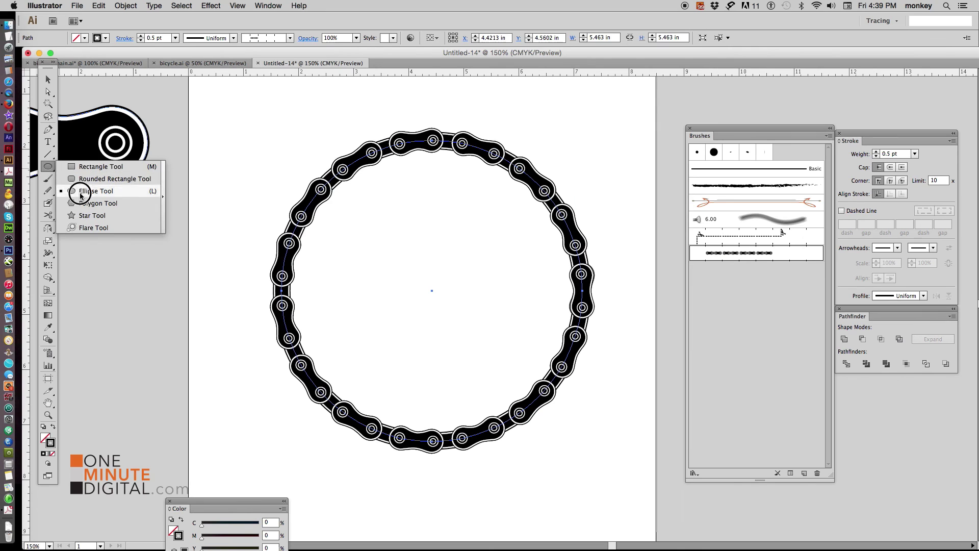
pyautogui.click(88, 215)
pyautogui.moveTo(394, 227)
pyautogui.mouseDown()
pyautogui.moveTo(444, 289)
pyautogui.moveTo(490, 290)
pyautogui.mouseUp()
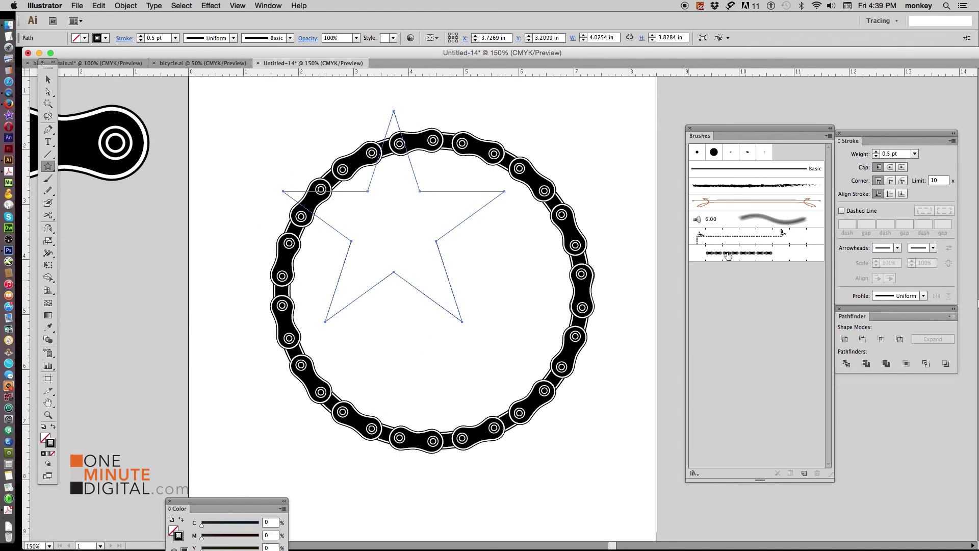
pyautogui.click(729, 254)
pyautogui.click(47, 79)
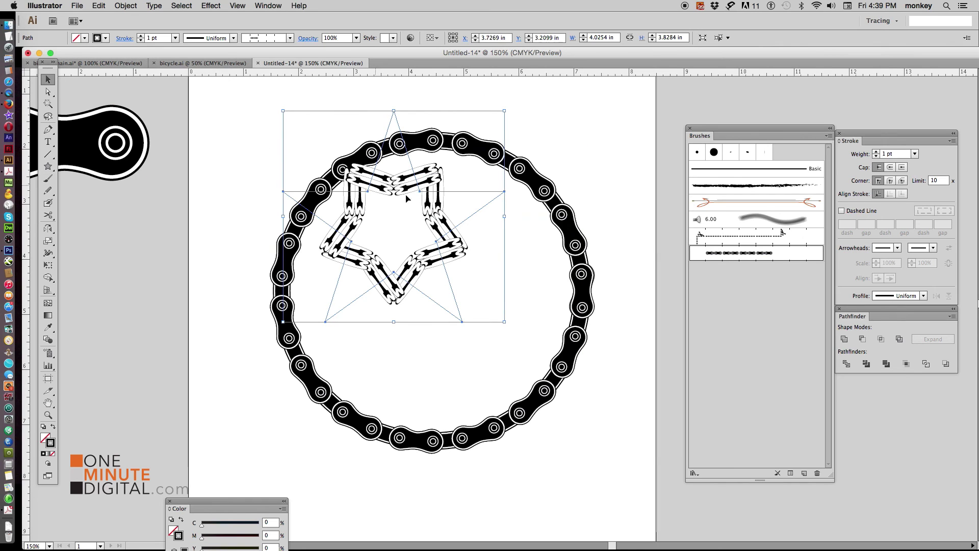
pyautogui.moveTo(419, 185); pyautogui.dragTo(465, 247)
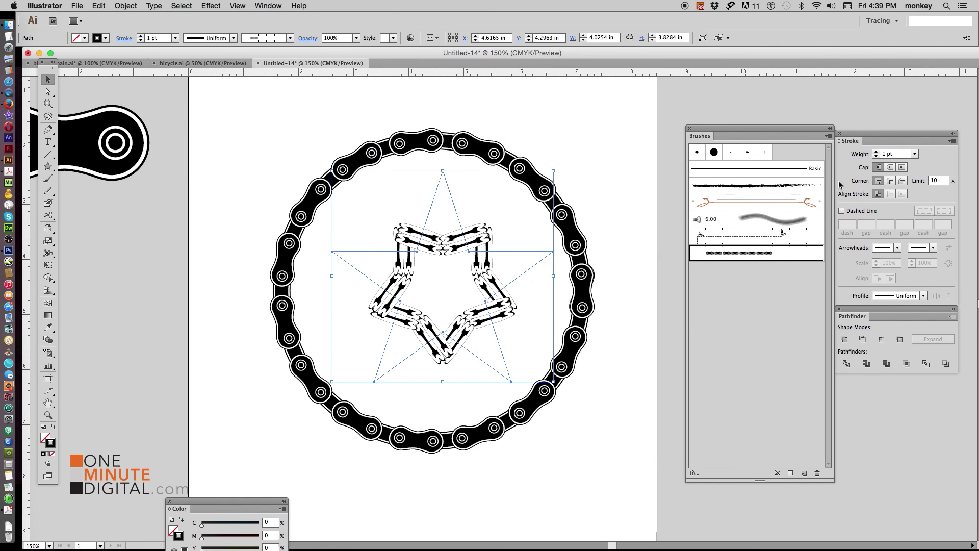
# Set the star's stroke weight to 0.25 pt and confirm the pattern brush options
pyautogui.click(916, 154)
pyautogui.click(918, 176)
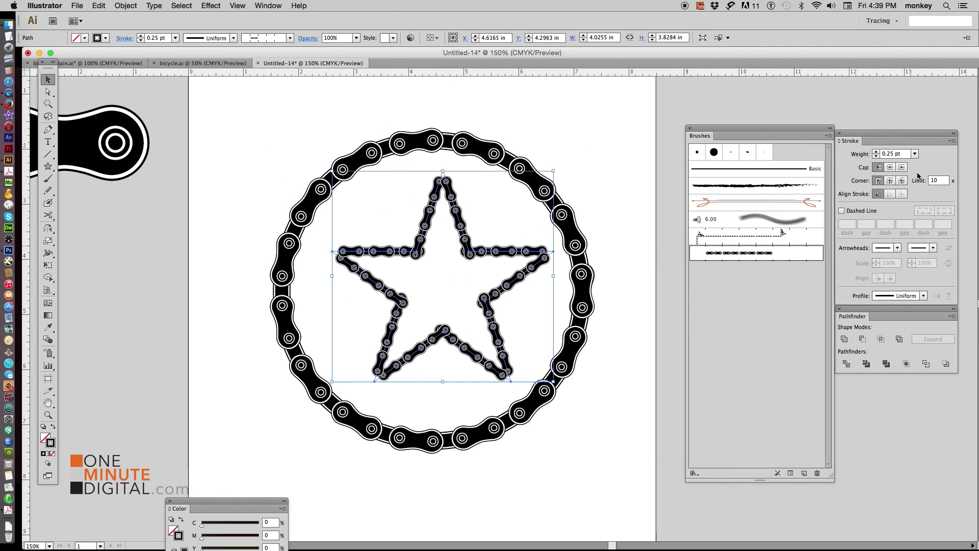
pyautogui.doubleClick(757, 253)
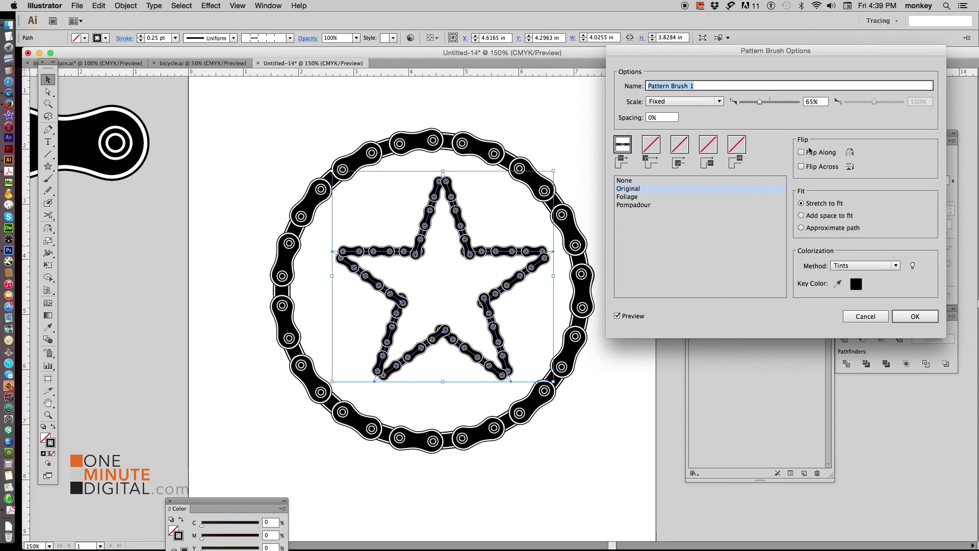
pyautogui.click(914, 317)
pyautogui.click(640, 204)
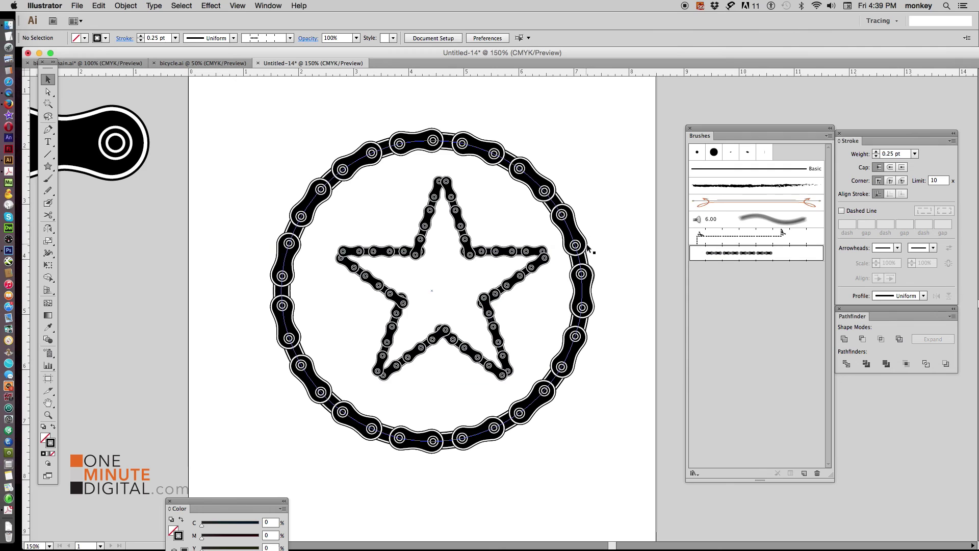
# Pick a pink stroke colour for the star in the Color Picker
pyautogui.click(543, 254)
pyautogui.doubleClick(50, 442)
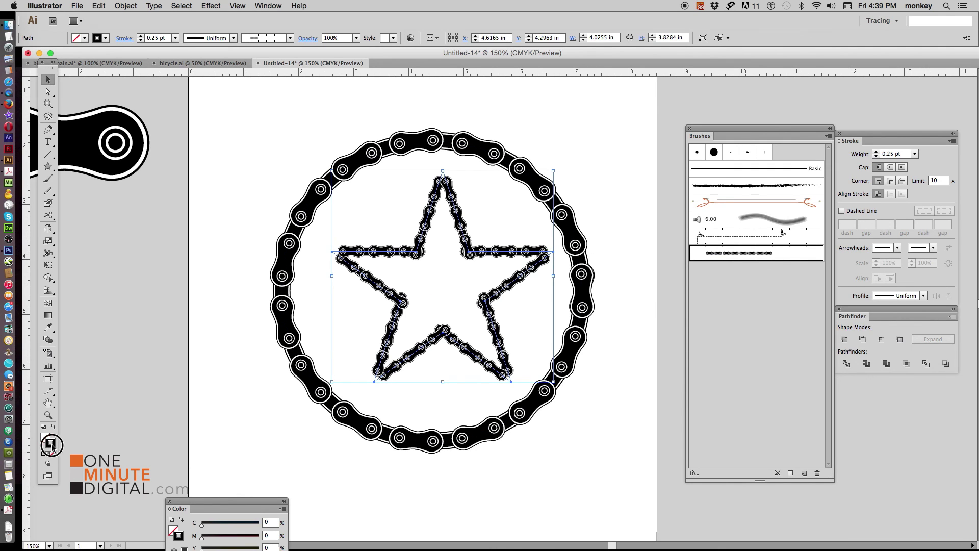
pyautogui.moveTo(774, 132); pyautogui.dragTo(781, 124)
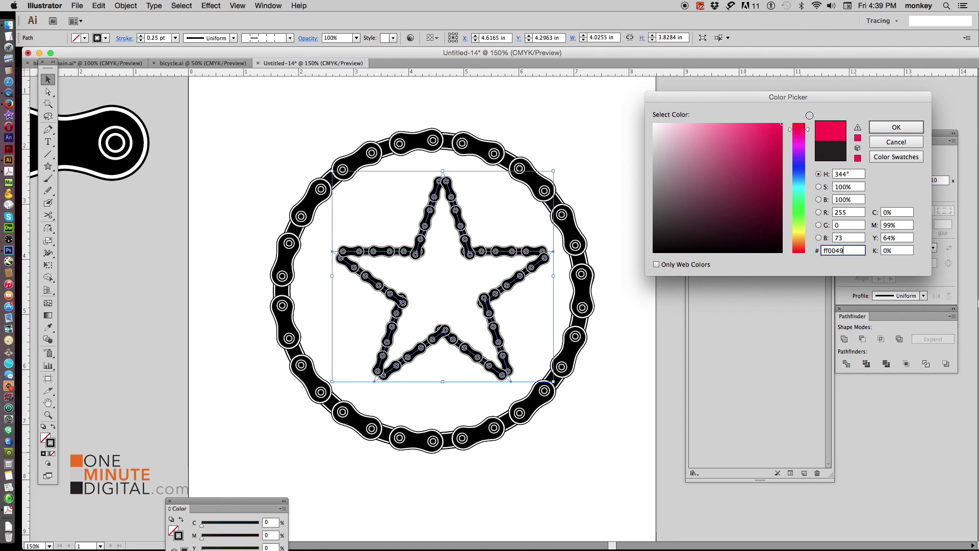
pyautogui.click(895, 128)
pyautogui.click(616, 130)
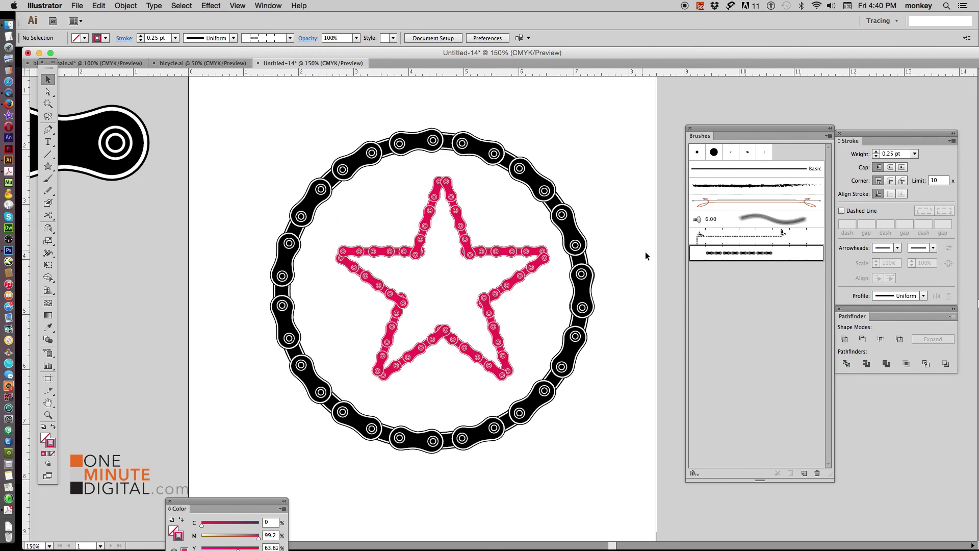
# Reselect the star, adjust its stroke colour again, then deselect it
pyautogui.click(482, 253)
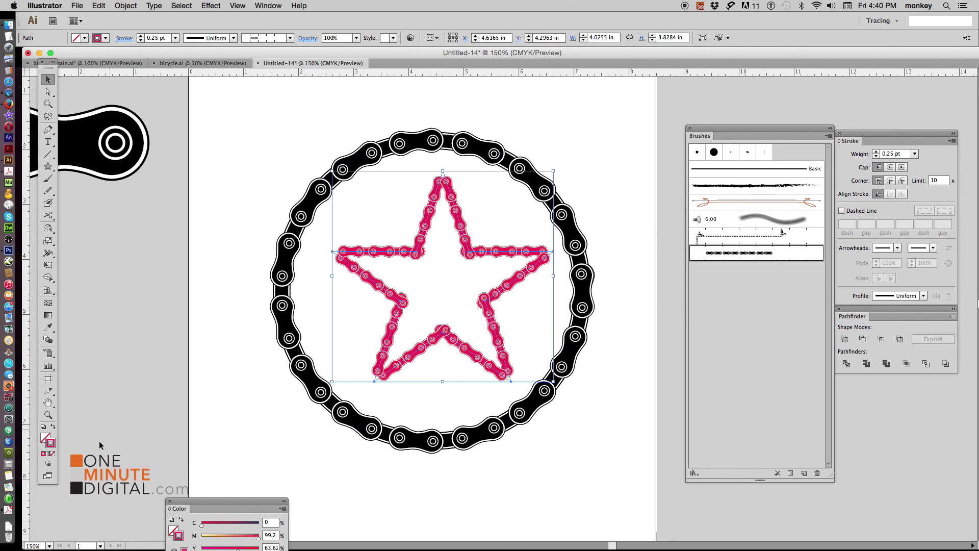
pyautogui.doubleClick(49, 444)
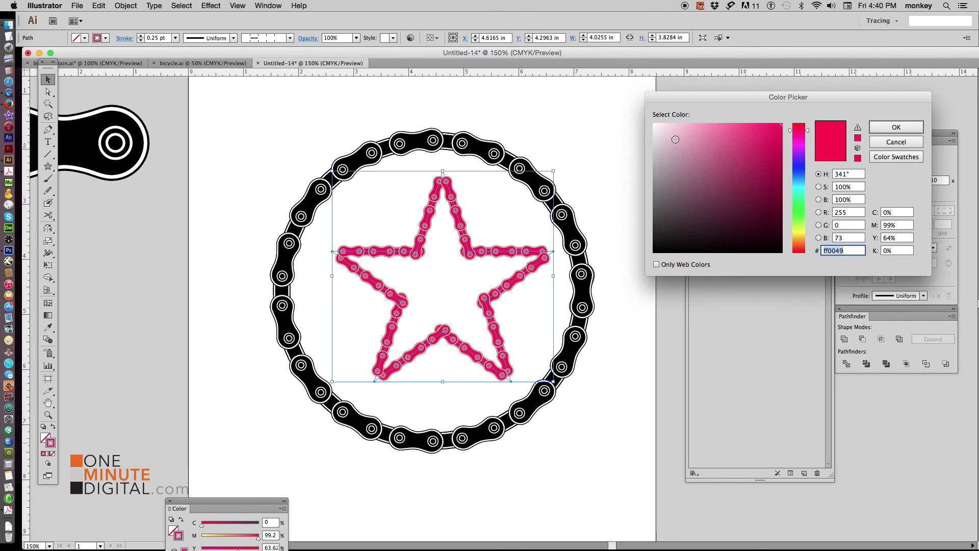
pyautogui.moveTo(674, 139); pyautogui.dragTo(646, 111)
pyautogui.click(895, 127)
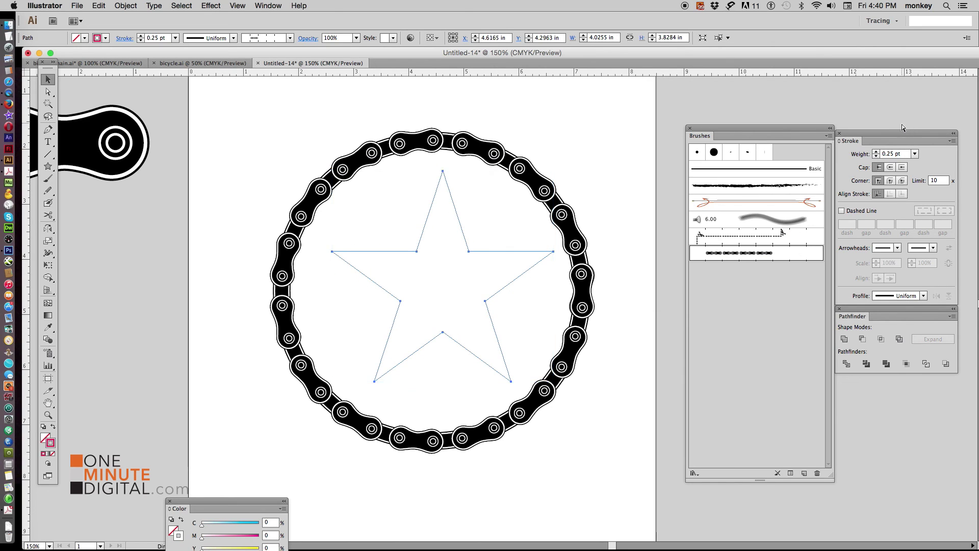
pyautogui.click(597, 142)
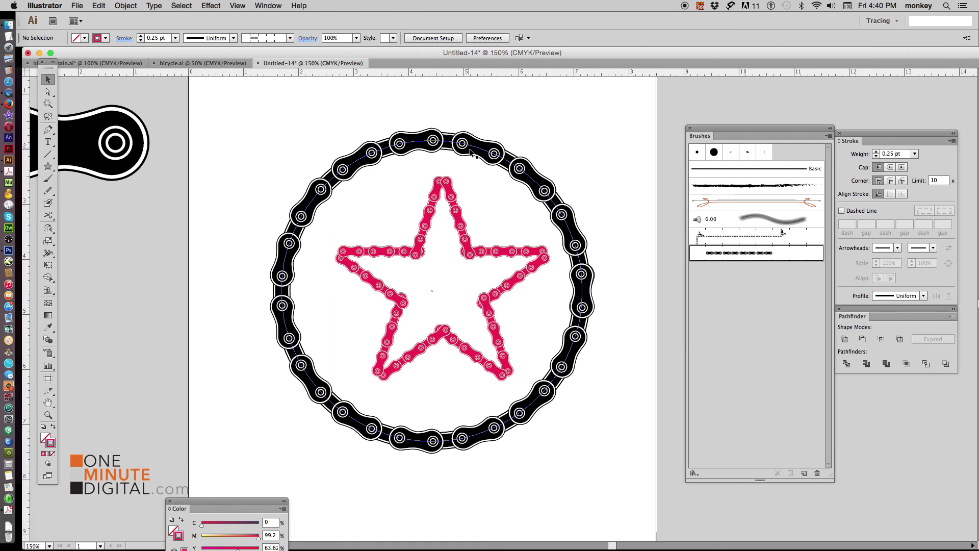
pyautogui.moveTo(331, 138); pyautogui.dragTo(670, 174)
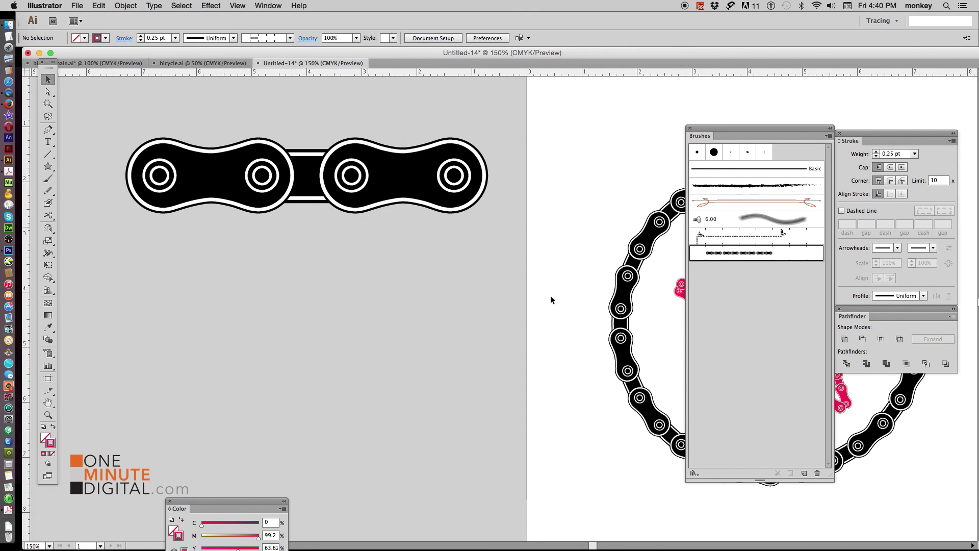
pyautogui.hscroll(5, 587, 283)
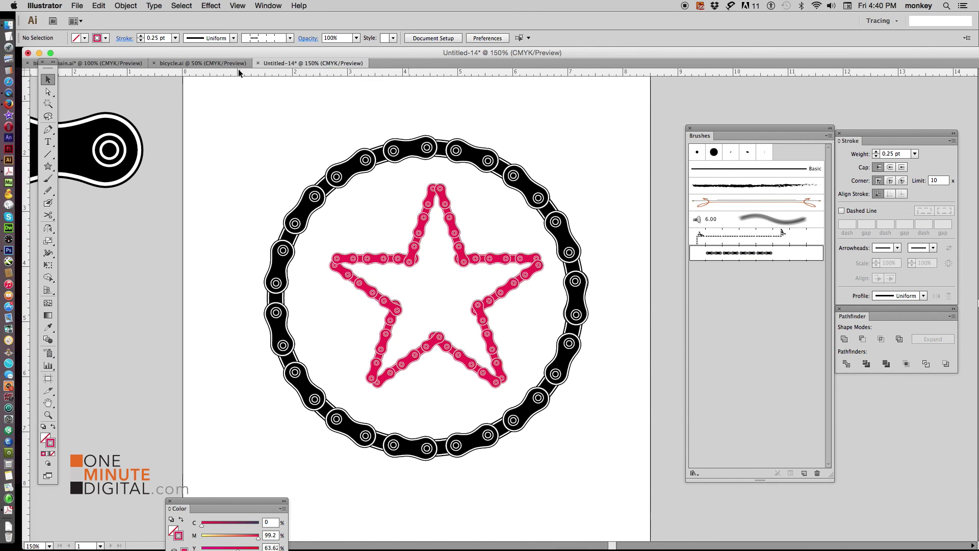
# Move bicycle_chain.ai's black chain loop onto the left pasteboard, then return to Untitled-14
pyautogui.click(110, 62)
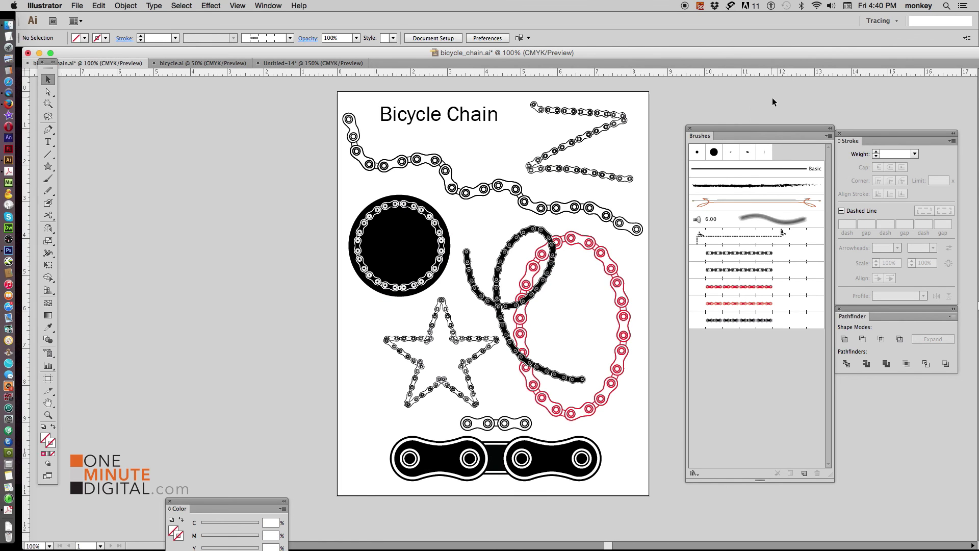
pyautogui.moveTo(546, 274); pyautogui.dragTo(236, 245)
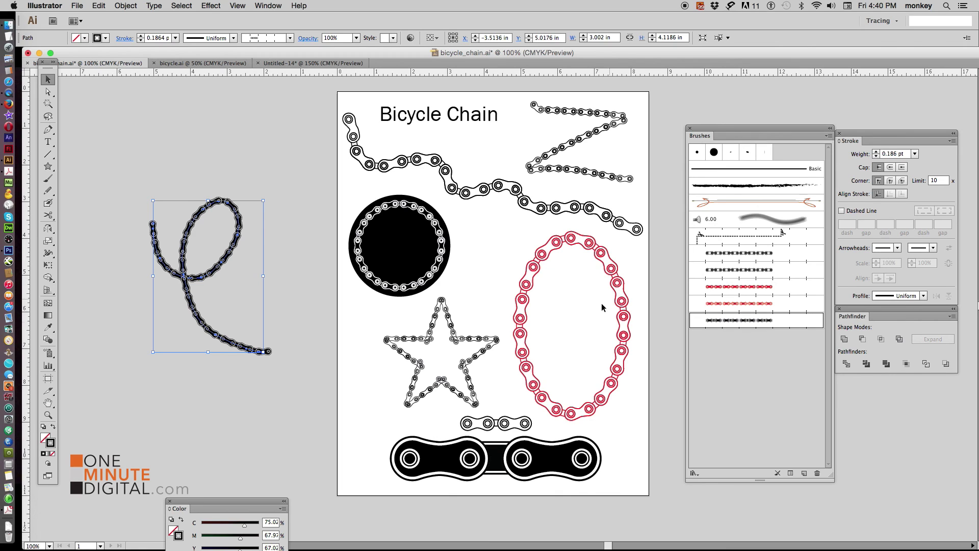
pyautogui.scroll(-1, 602, 307)
pyautogui.scroll(-4, 562, 269)
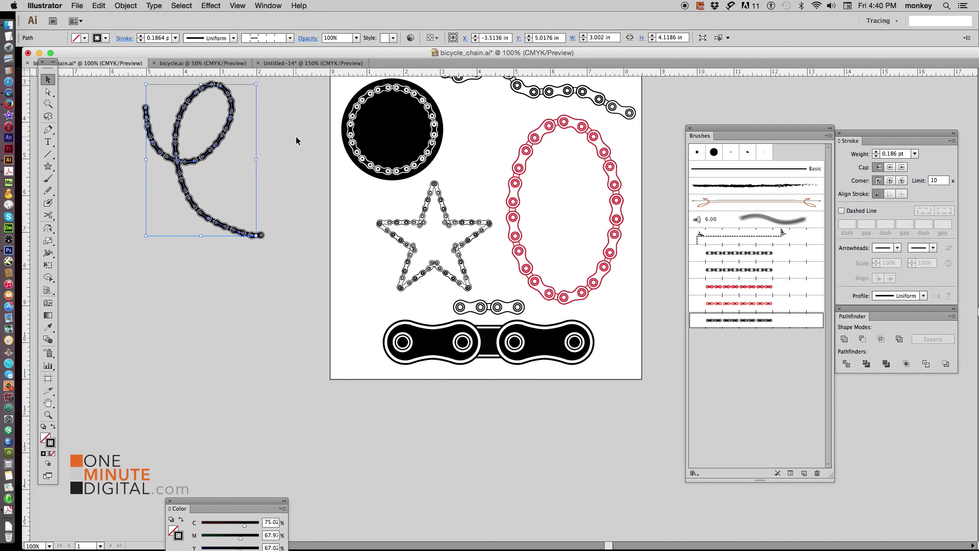
pyautogui.click(287, 64)
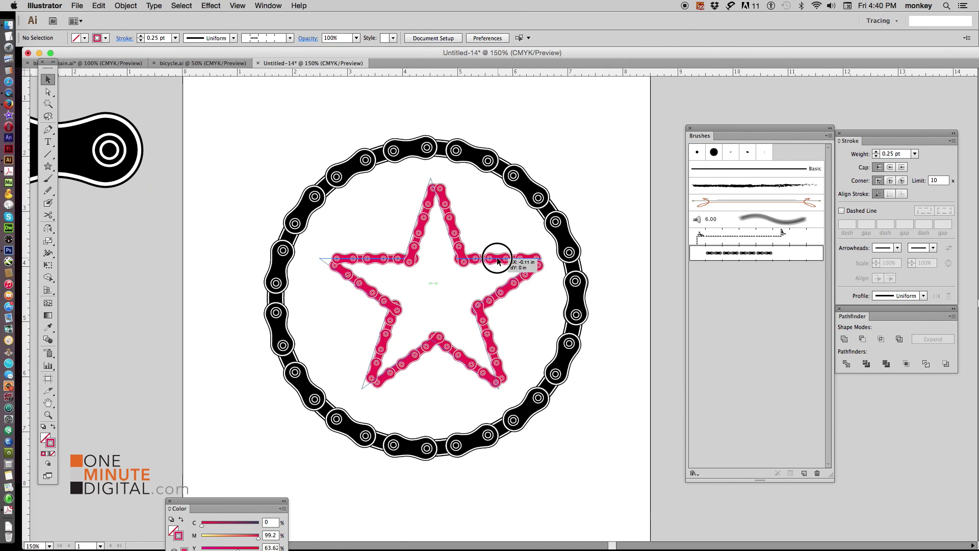
# Rotate the pink star slightly counter-clockwise and deselect it
pyautogui.moveTo(504, 260); pyautogui.dragTo(498, 263)
pyautogui.click(675, 160)
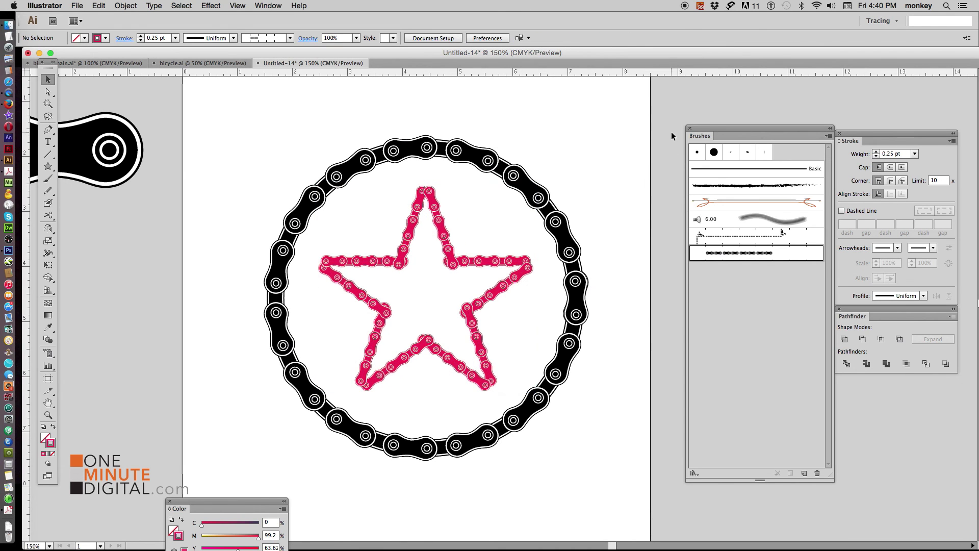